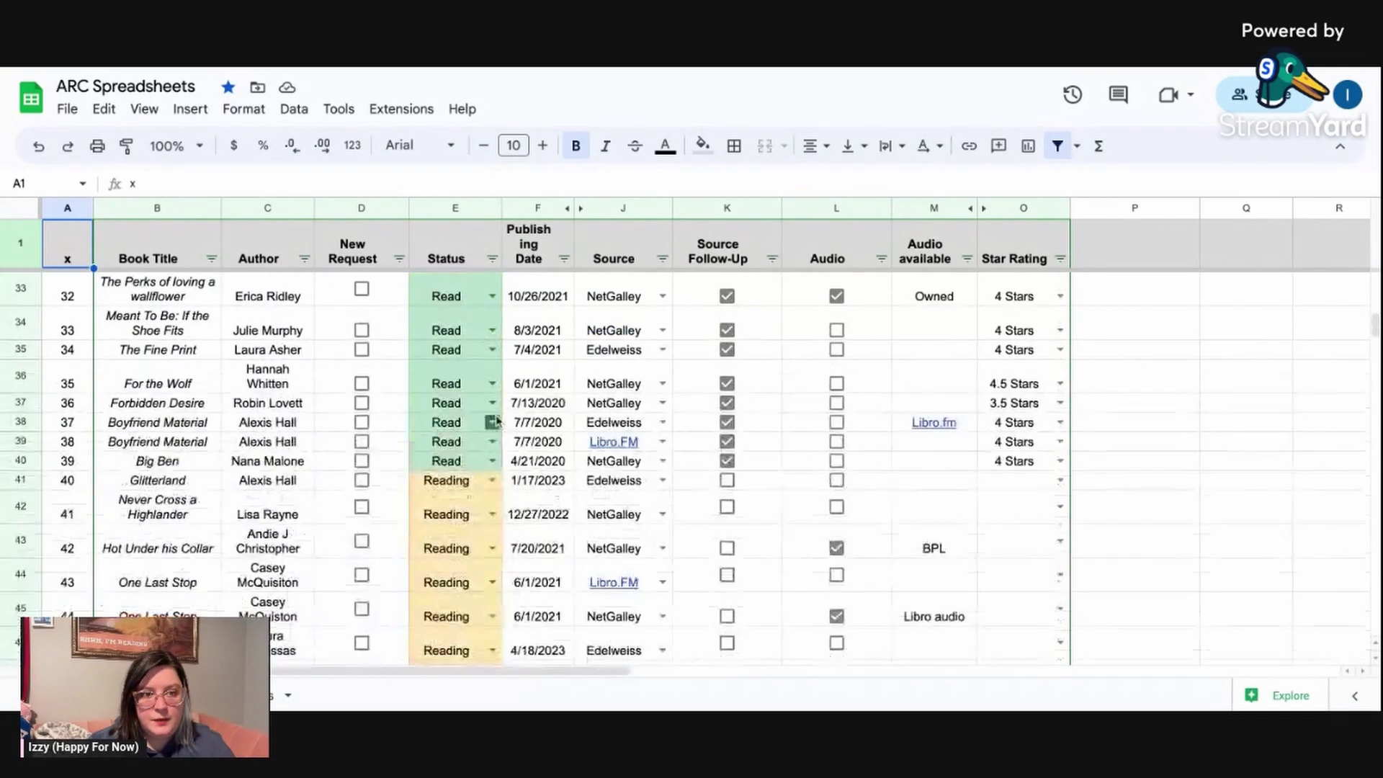
Change the status of Bewitched to Read and tick its Source Follow-Up and Audio checkboxes.
{"action": "scroll", "coordinate": [490, 404], "scroll_direction": "down", "scroll_amount": 2}
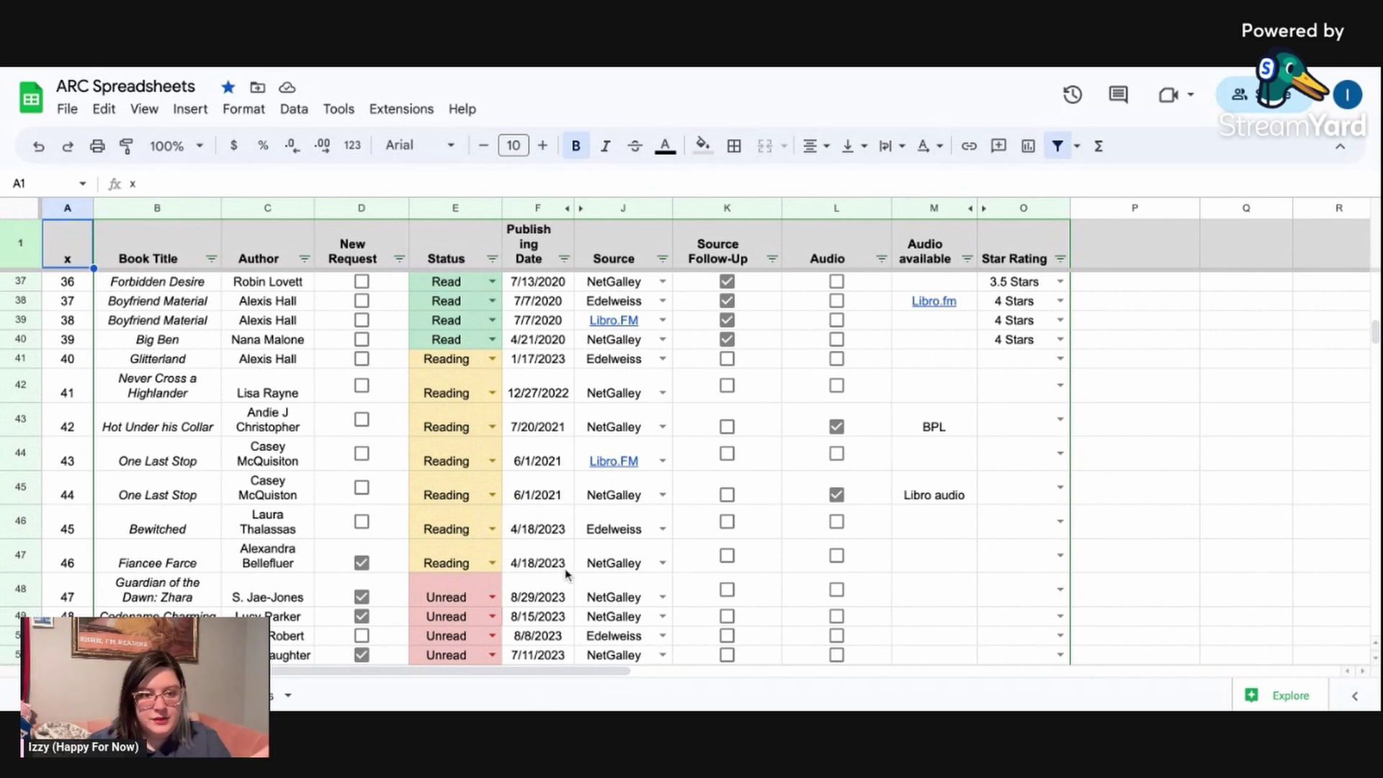
{"action": "left_click", "coordinate": [493, 529]}
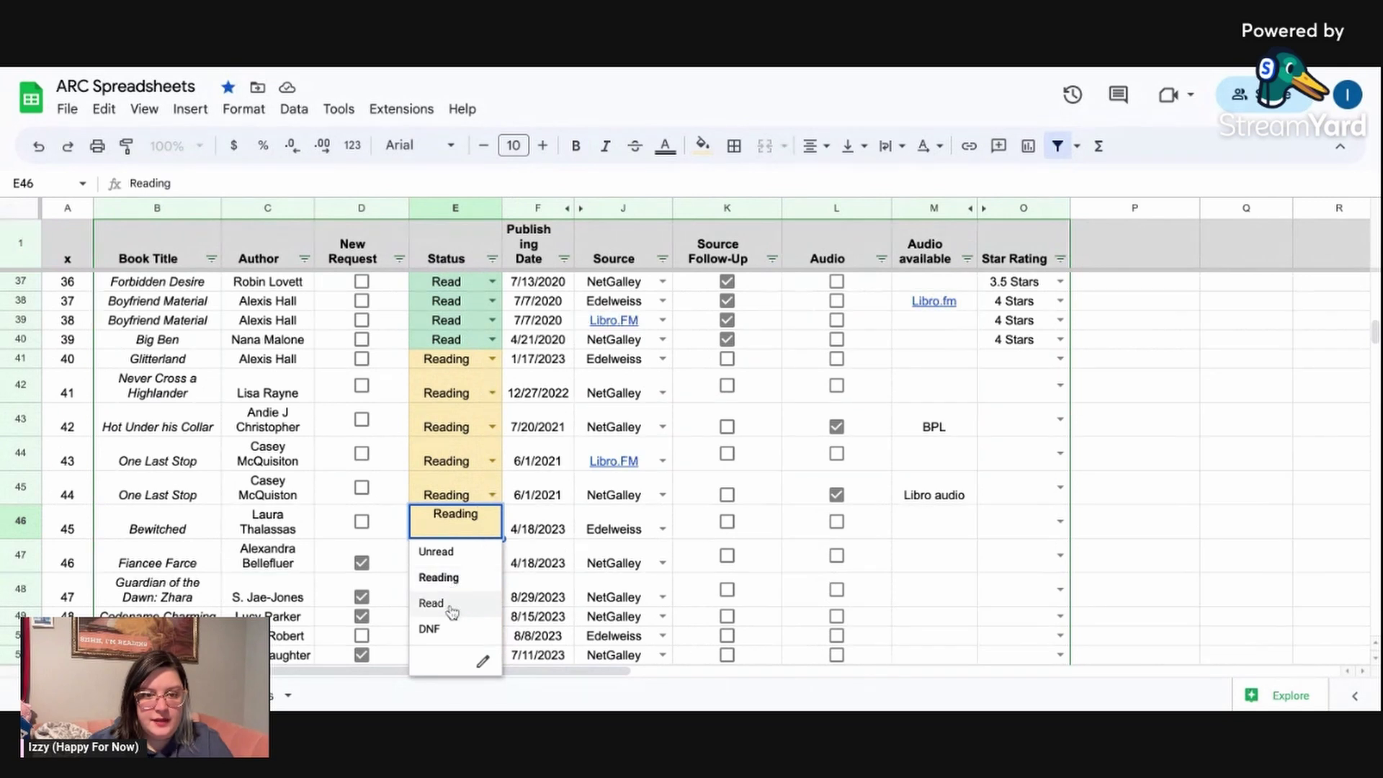
{"action": "left_click", "coordinate": [454, 605]}
{"action": "left_click", "coordinate": [727, 528]}
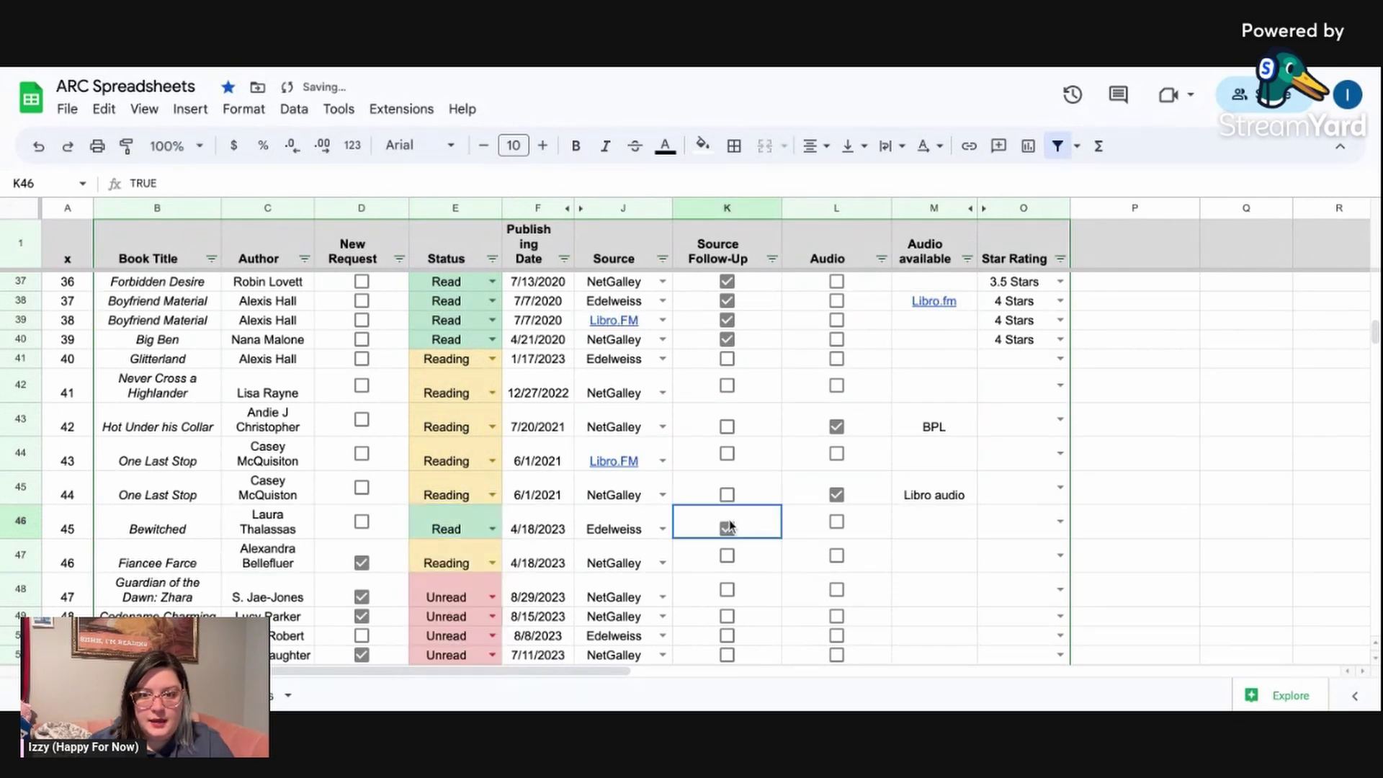
{"action": "left_click", "coordinate": [836, 528]}
Give Bewitched a star rating of 4 Stars.
{"action": "left_click", "coordinate": [1055, 533]}
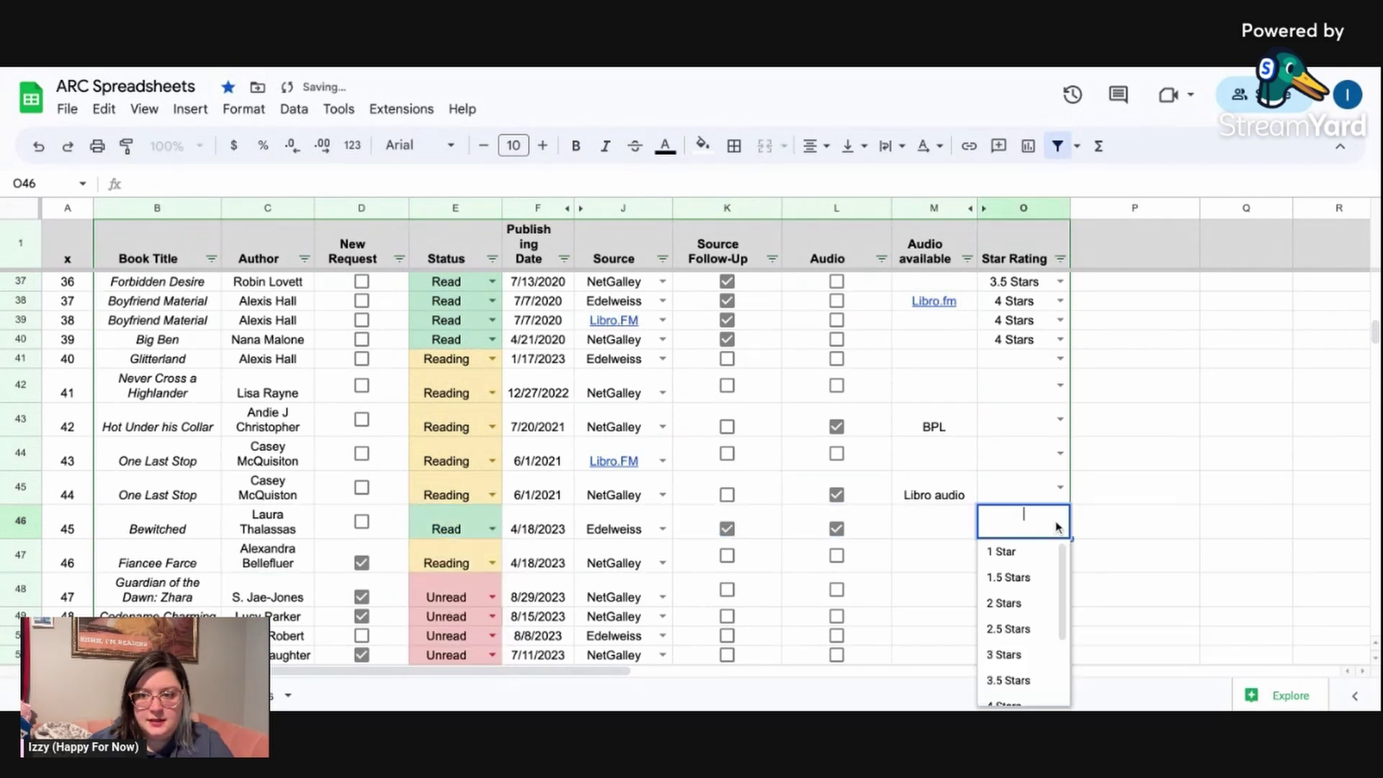
{"action": "scroll", "coordinate": [1016, 678], "scroll_direction": "down", "scroll_amount": 1}
{"action": "left_click", "coordinate": [1009, 687]}
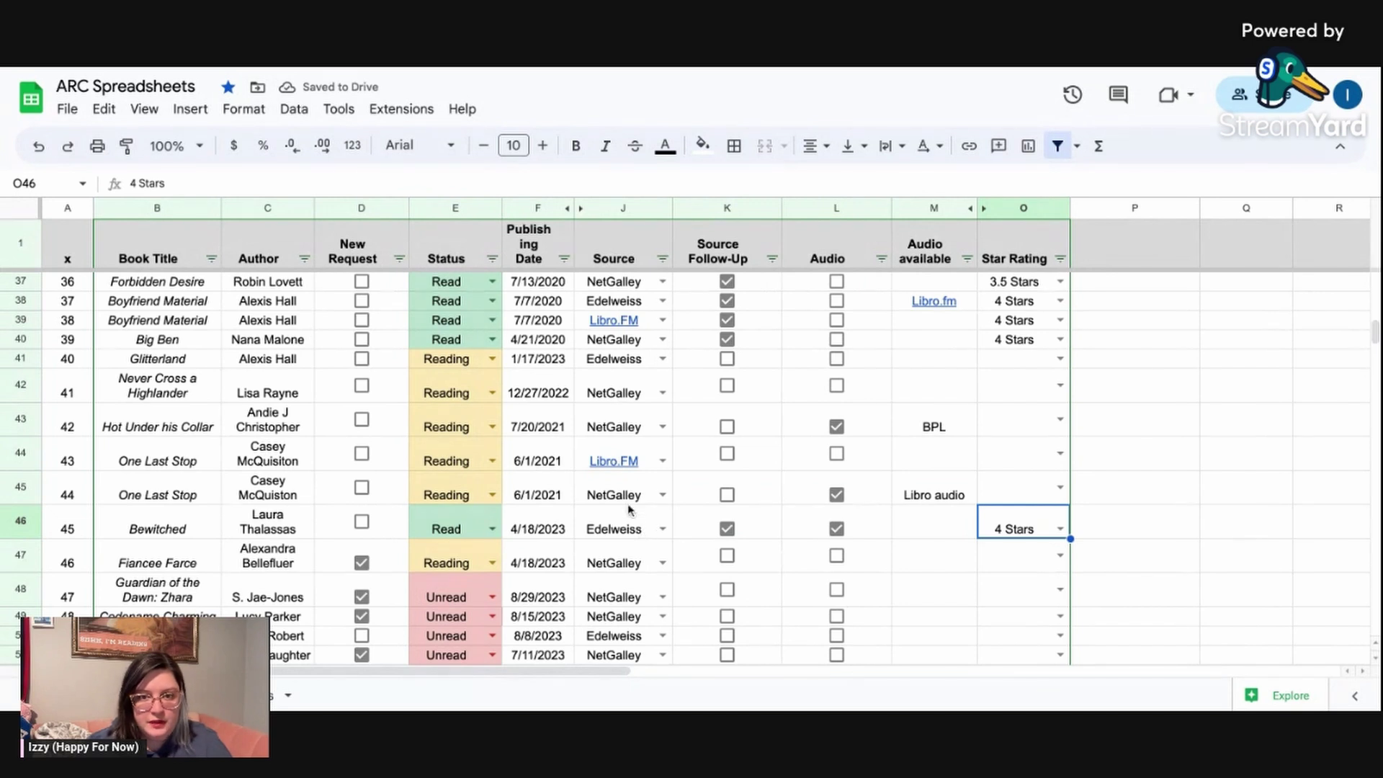
Look through the unread ARCs, examining their publishing dates, sources and audio availability.
{"action": "mouse_move", "coordinate": [645, 468]}
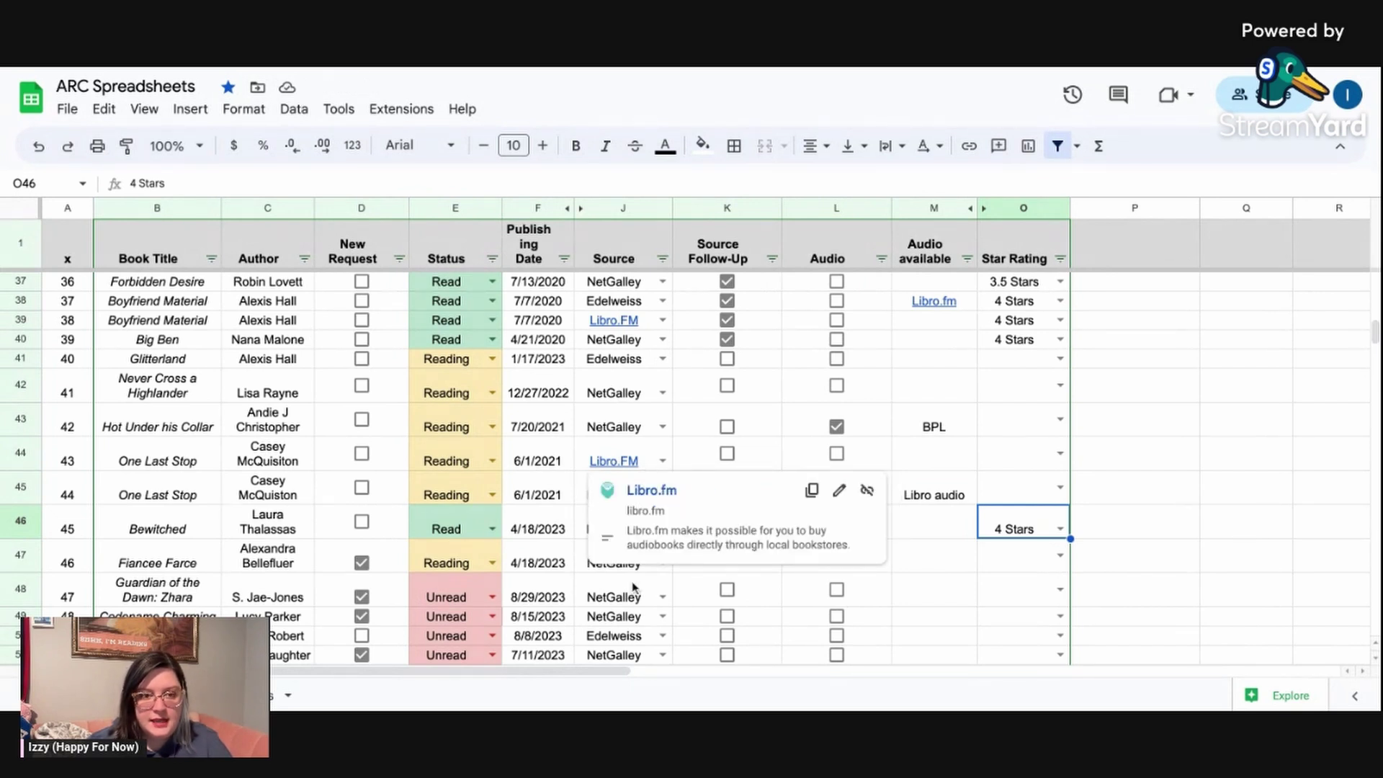
{"action": "left_click", "coordinate": [804, 589]}
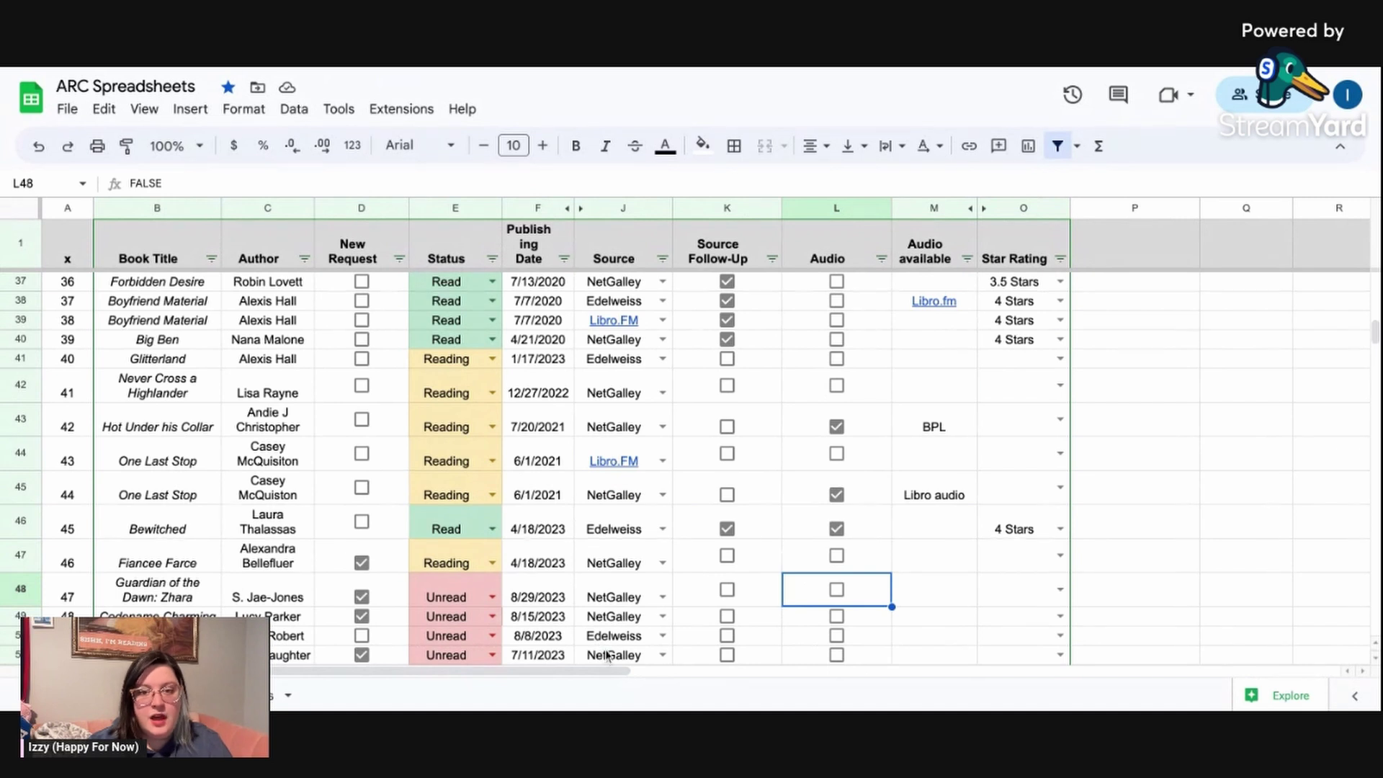
{"action": "scroll", "coordinate": [608, 655], "scroll_direction": "down", "scroll_amount": 3}
{"action": "scroll", "coordinate": [685, 468], "scroll_direction": "down", "scroll_amount": 9}
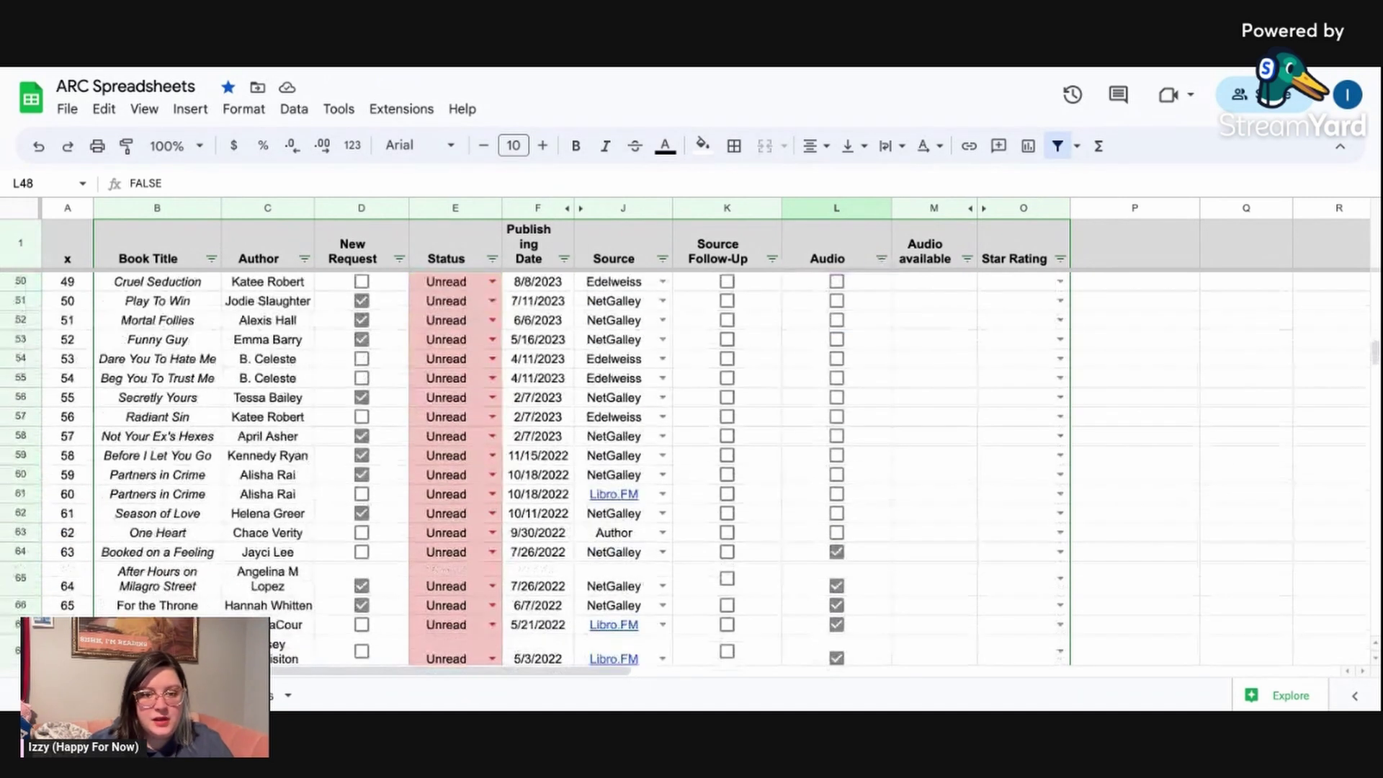
{"action": "scroll", "coordinate": [685, 468], "scroll_direction": "down", "scroll_amount": 7}
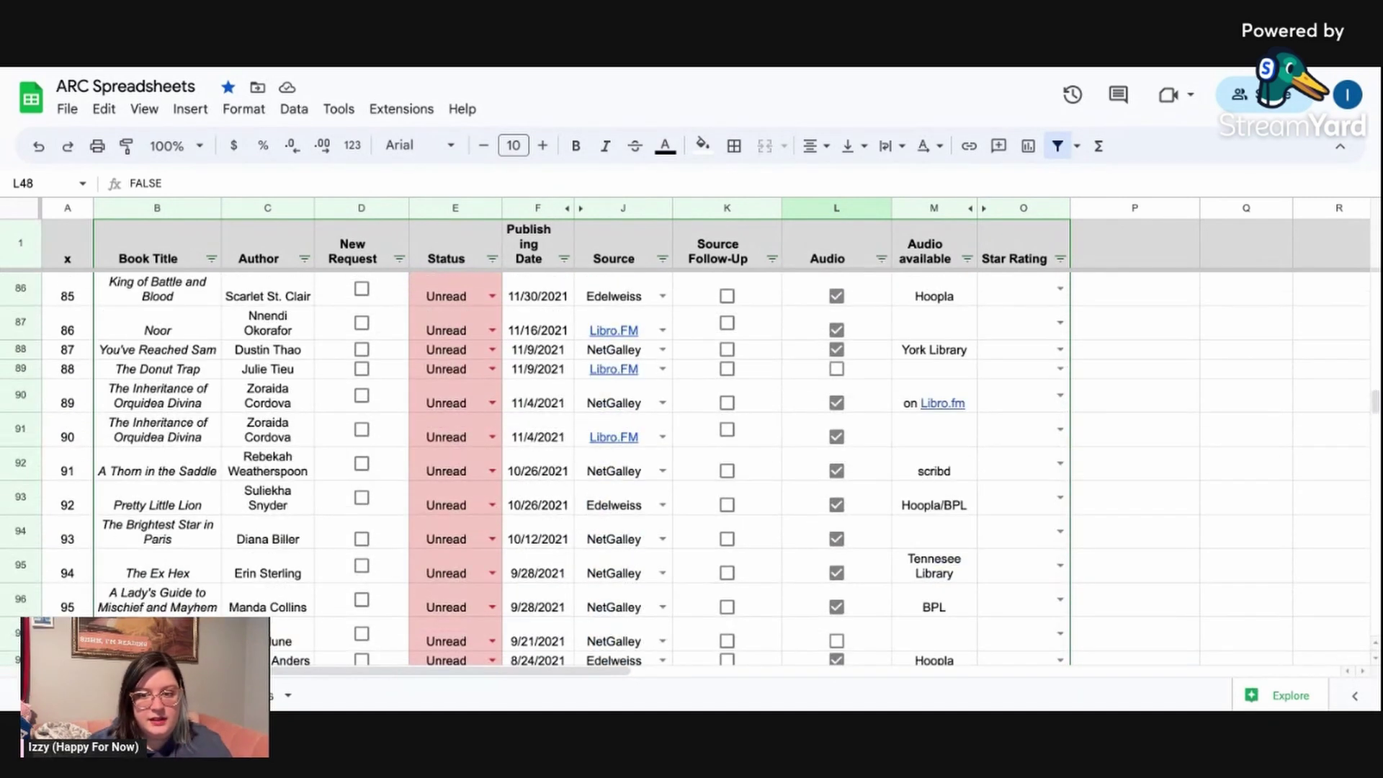
{"action": "scroll", "coordinate": [685, 468], "scroll_direction": "down", "scroll_amount": 2}
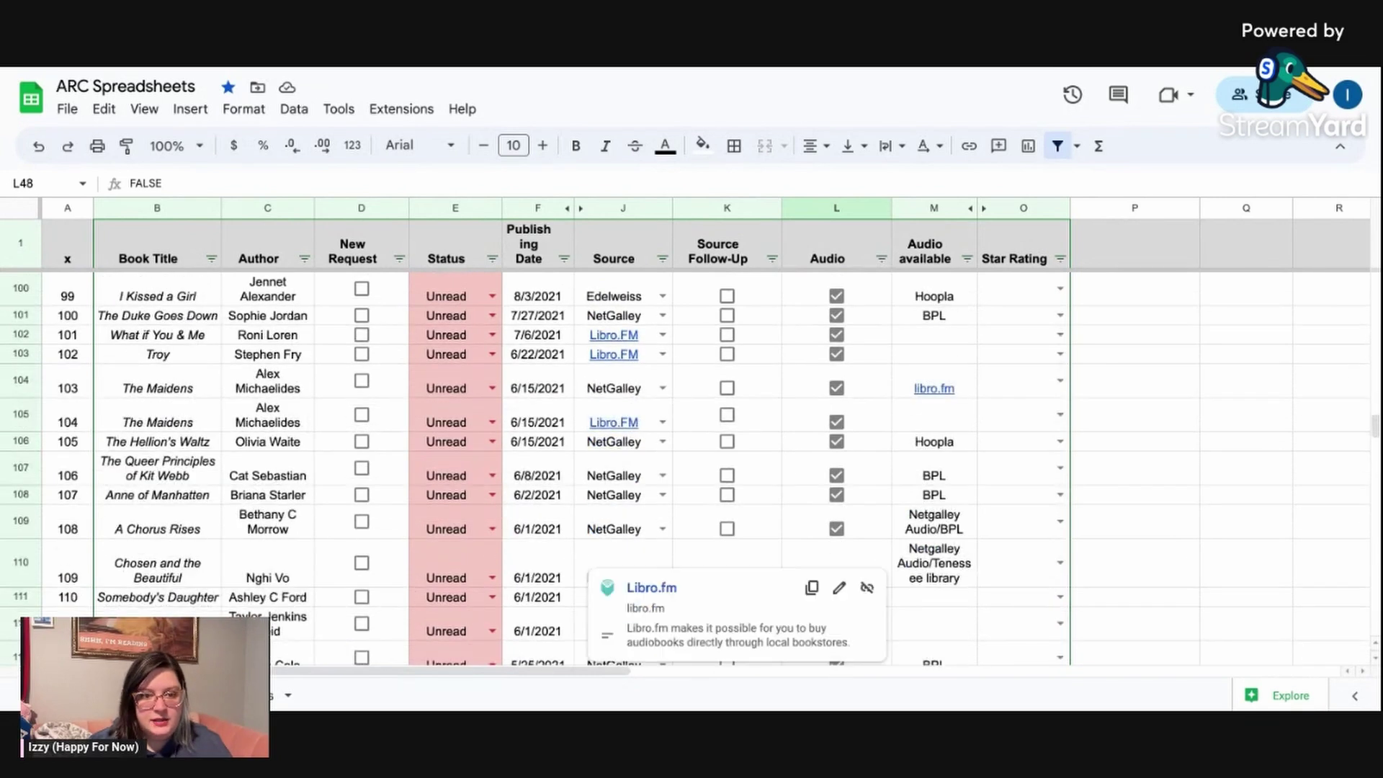
{"action": "left_click", "coordinate": [944, 602]}
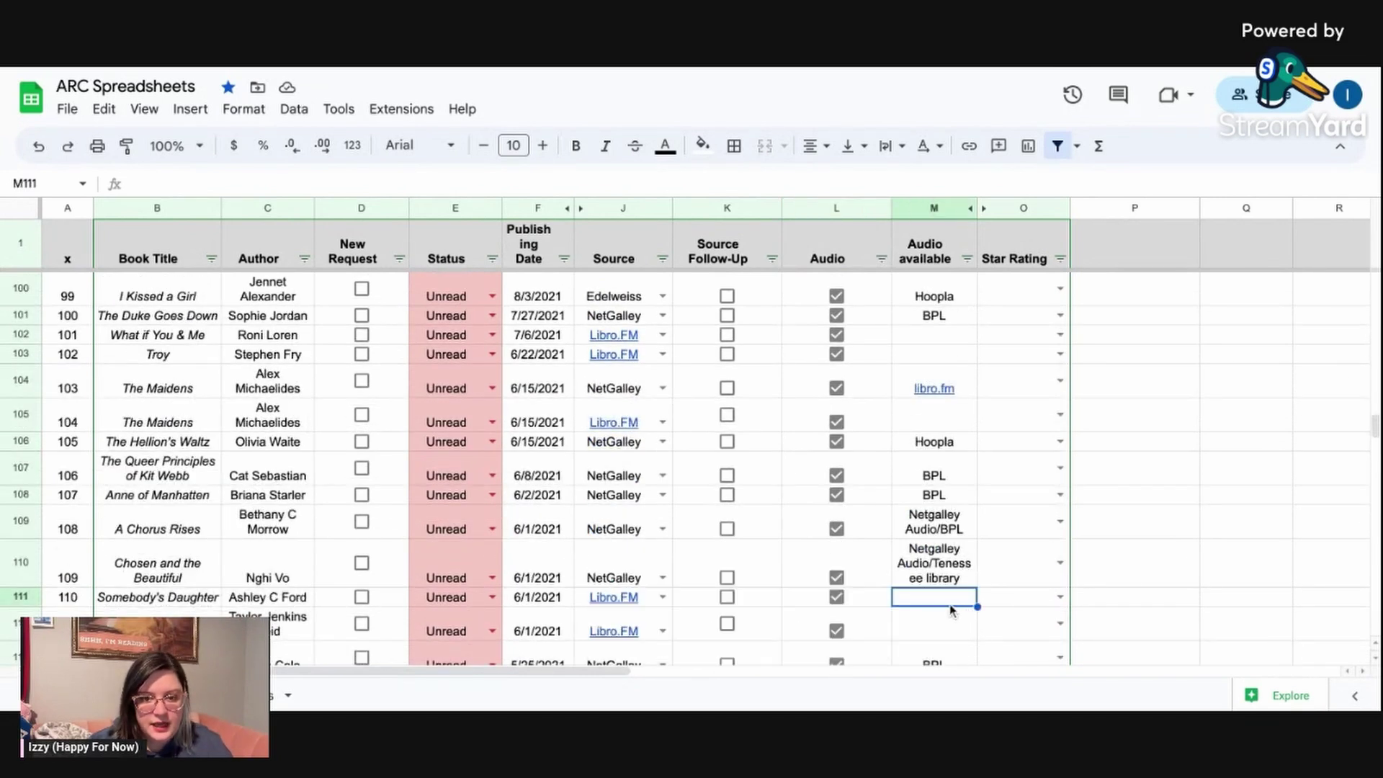
{"action": "scroll", "coordinate": [930, 605], "scroll_direction": "down", "scroll_amount": 2}
{"action": "scroll", "coordinate": [828, 599], "scroll_direction": "down", "scroll_amount": 2}
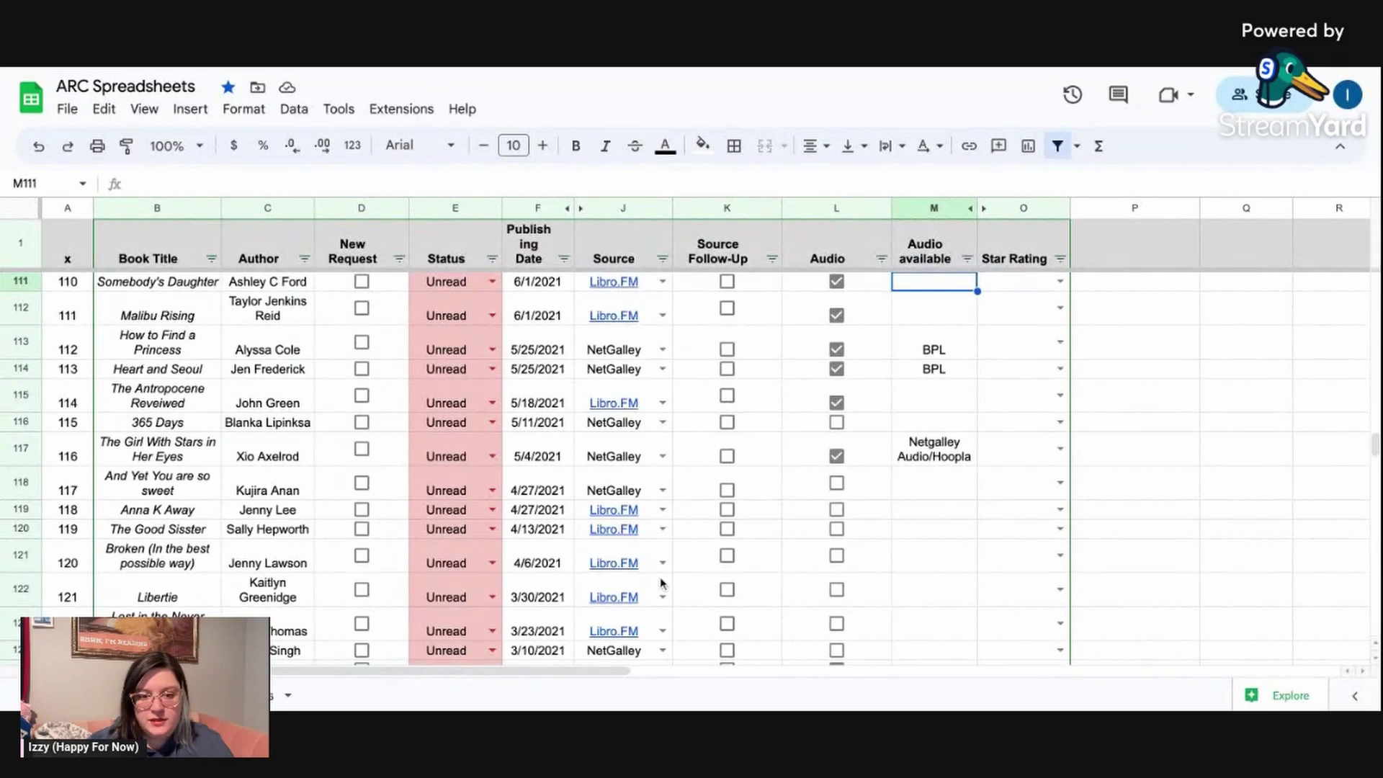
{"action": "scroll", "coordinate": [590, 582], "scroll_direction": "down", "scroll_amount": 5}
{"action": "scroll", "coordinate": [627, 582], "scroll_direction": "down", "scroll_amount": 4}
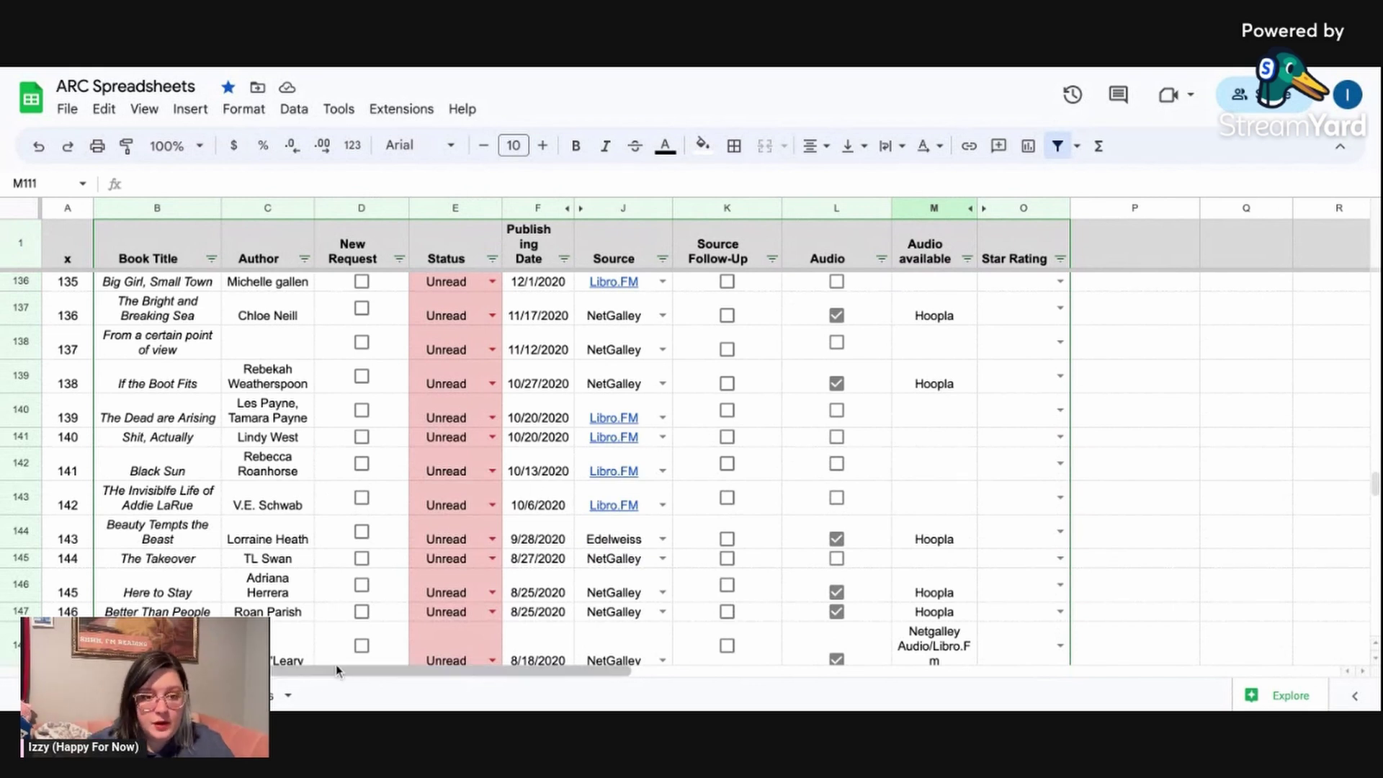
Check the sheet with the NetGalley and Libro ARC statistics, and return to the read books in the ARC list.
{"action": "left_click", "coordinate": [281, 696]}
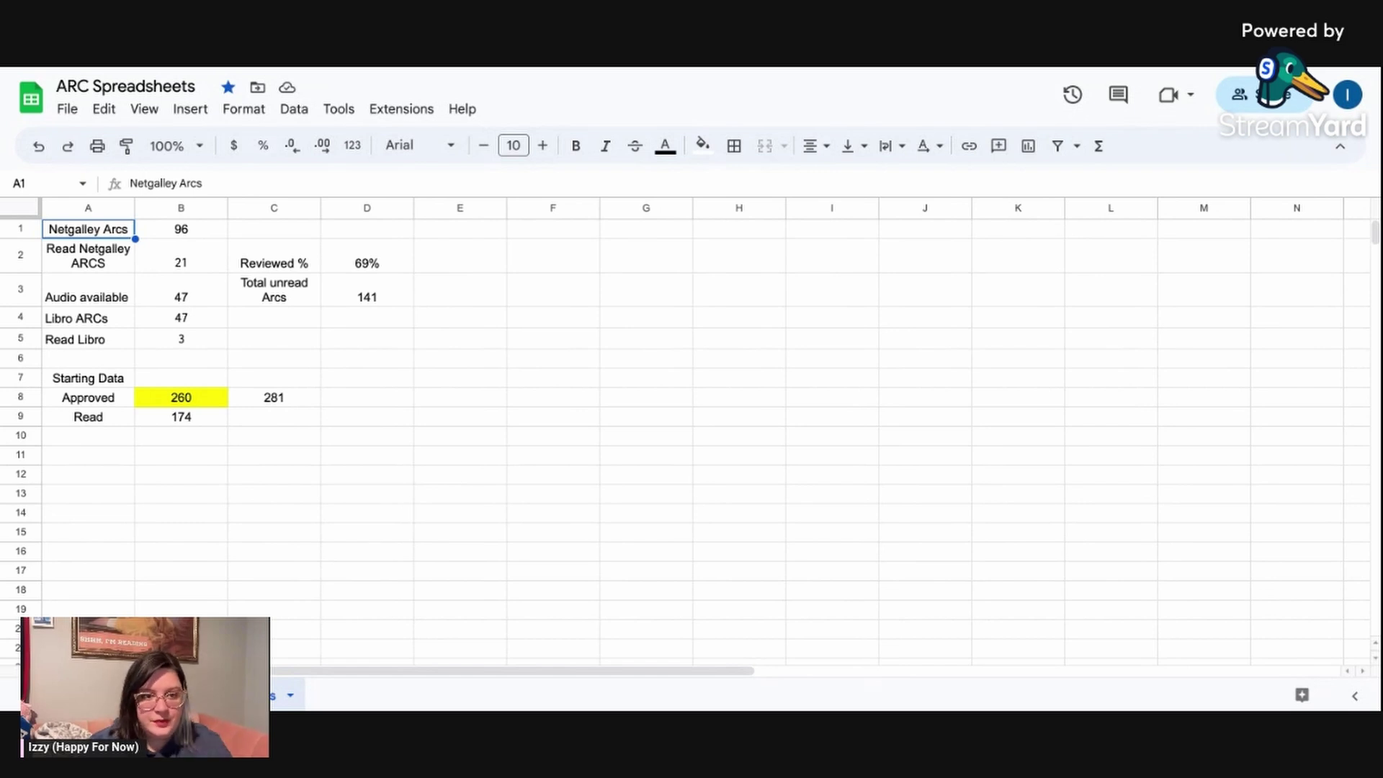
{"action": "left_click", "coordinate": [177, 695]}
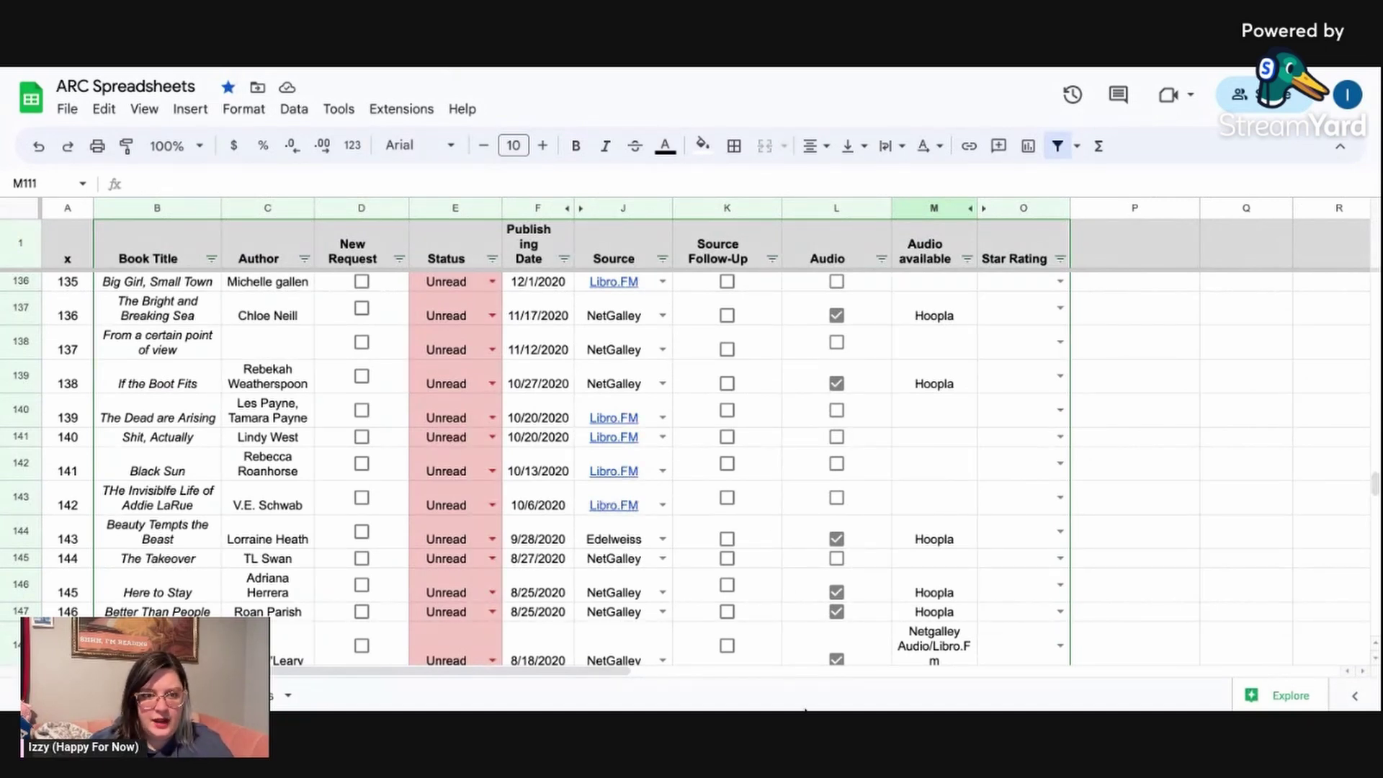
{"action": "scroll", "coordinate": [761, 601], "scroll_direction": "up", "scroll_amount": 20}
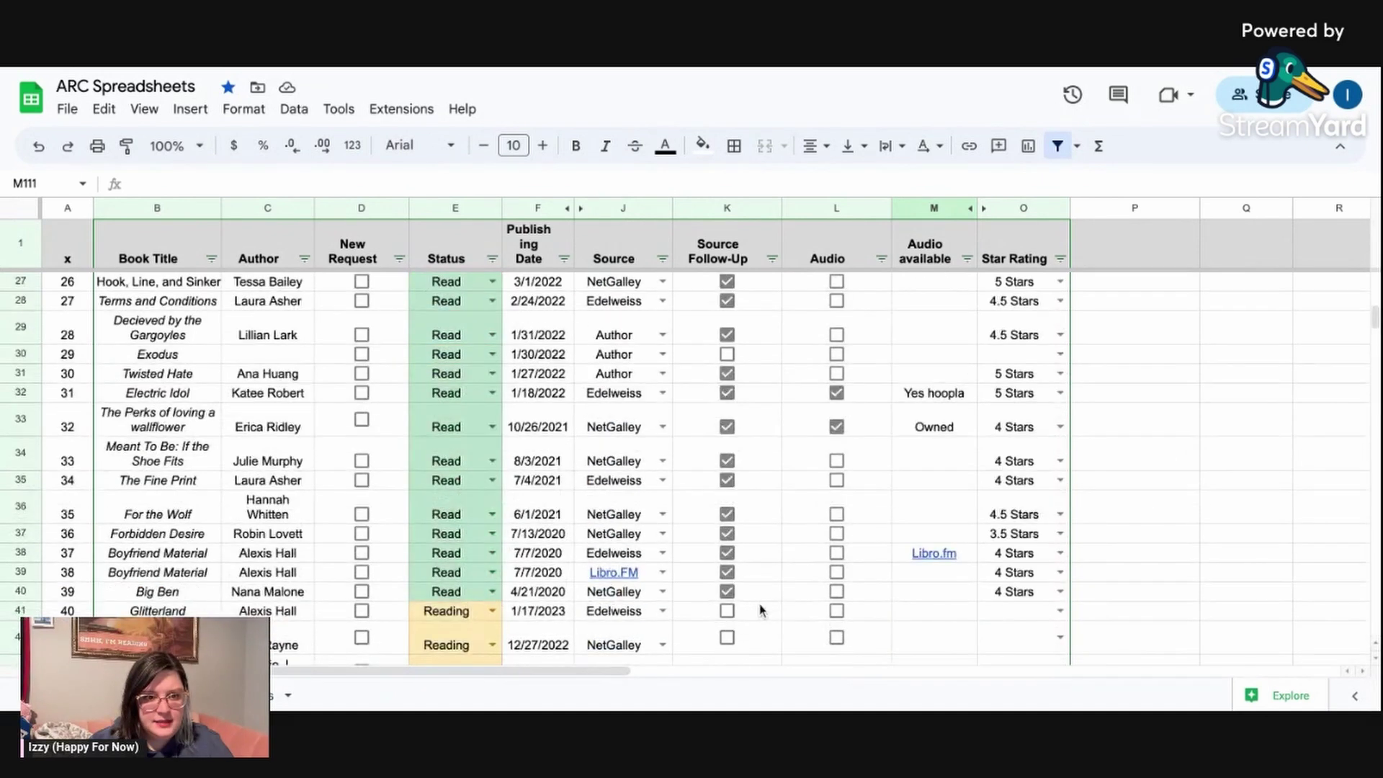
{"action": "scroll", "coordinate": [698, 534], "scroll_direction": "up", "scroll_amount": 3}
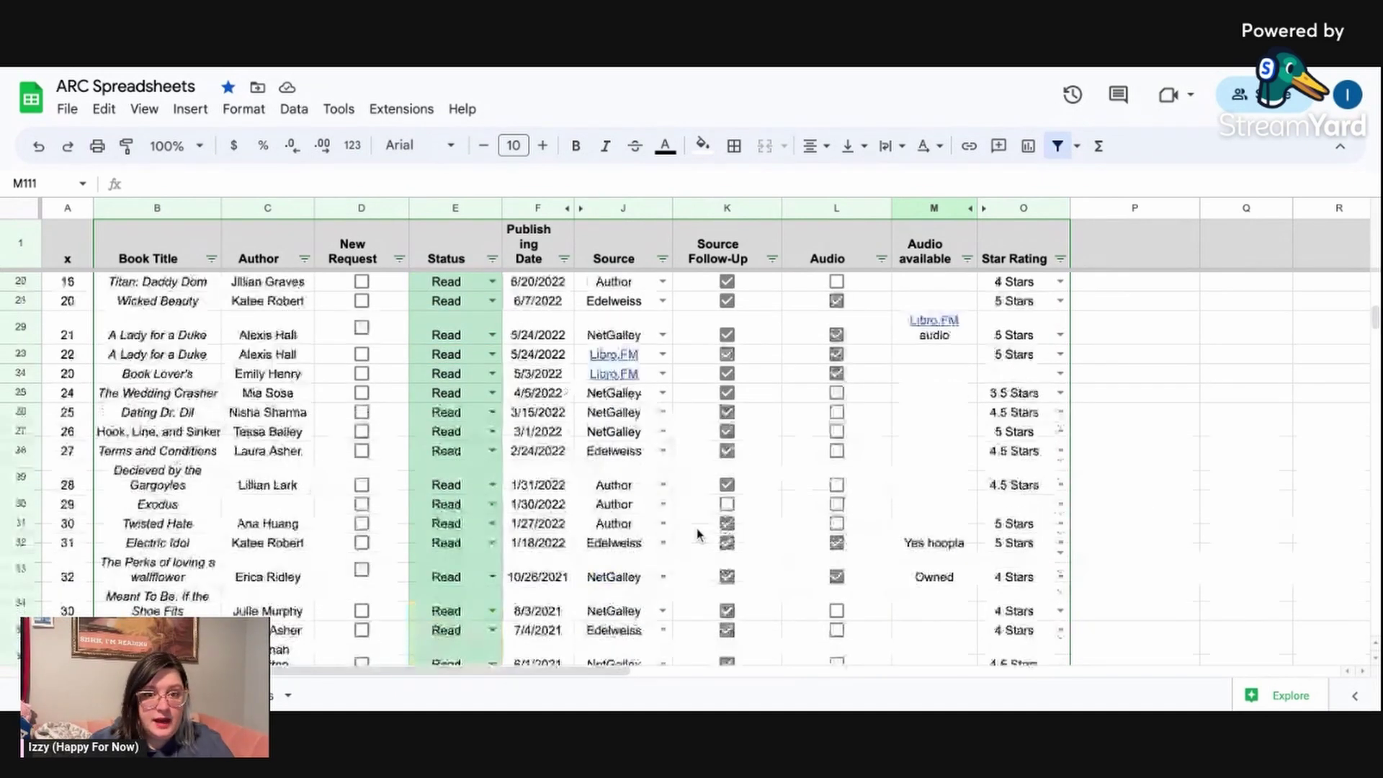
{"action": "scroll", "coordinate": [697, 534], "scroll_direction": "up", "scroll_amount": 6}
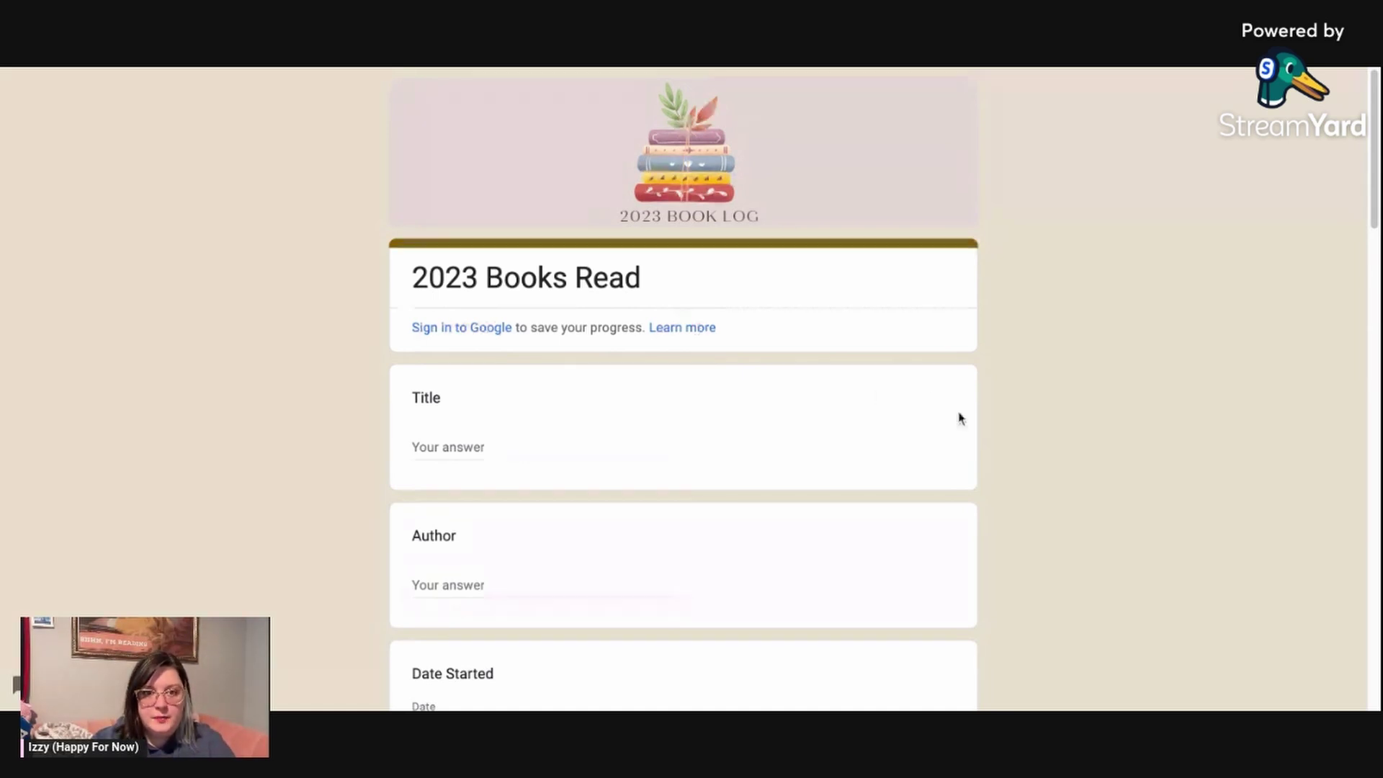
Review the questions of the 2023 Books Read form, from title and author through rating, TBR, tropes and content warnings.
{"action": "scroll", "coordinate": [960, 419], "scroll_direction": "down", "scroll_amount": 6}
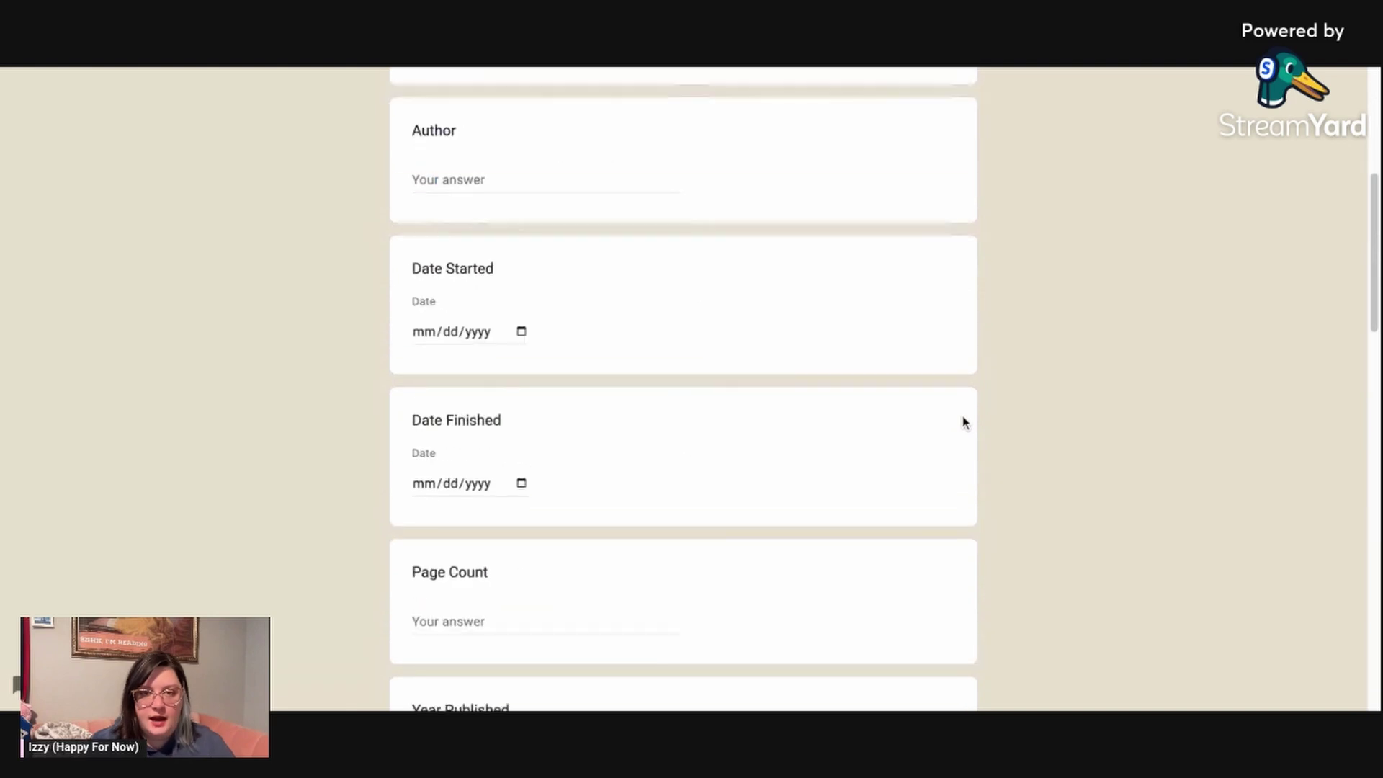
{"action": "scroll", "coordinate": [965, 423], "scroll_direction": "down", "scroll_amount": 1}
{"action": "scroll", "coordinate": [965, 424], "scroll_direction": "up", "scroll_amount": 6}
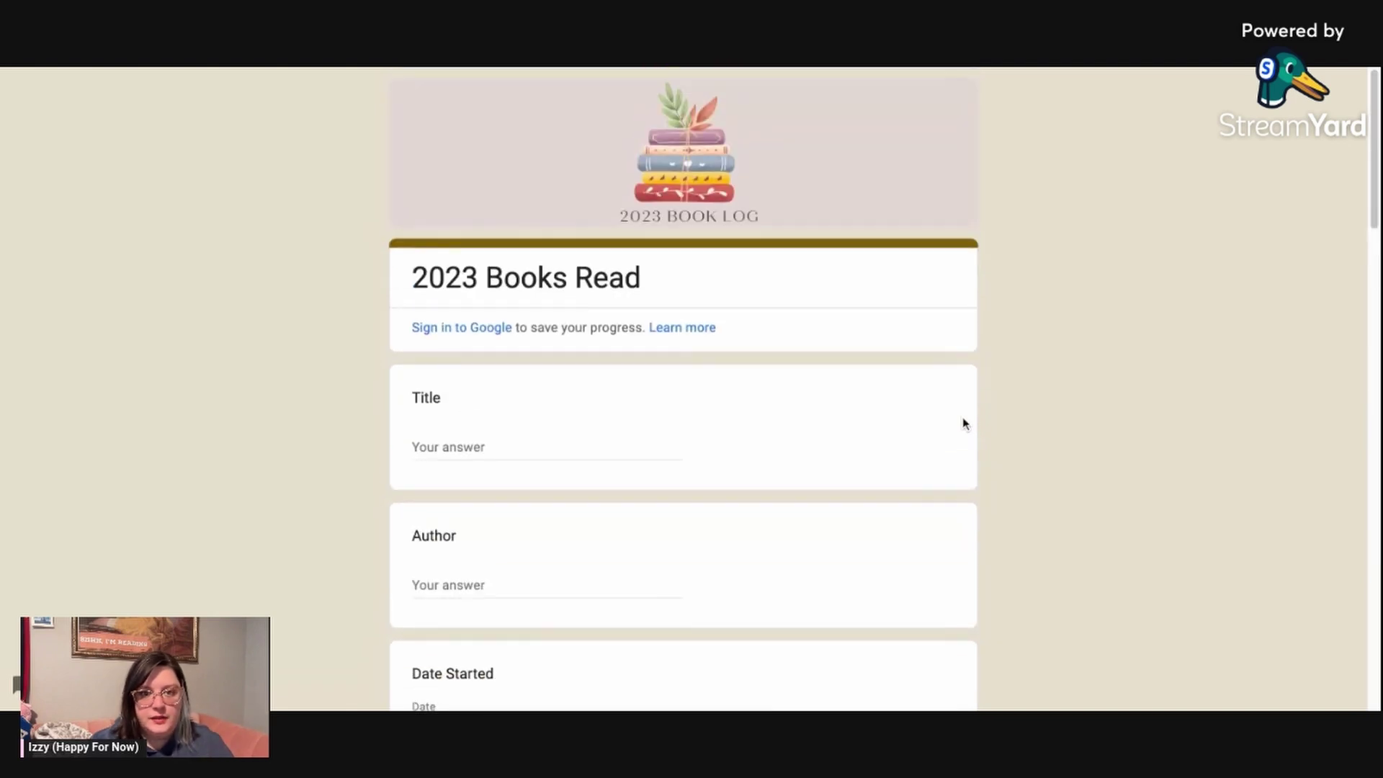
{"action": "scroll", "coordinate": [965, 424], "scroll_direction": "down", "scroll_amount": 4}
{"action": "scroll", "coordinate": [962, 425], "scroll_direction": "down", "scroll_amount": 6}
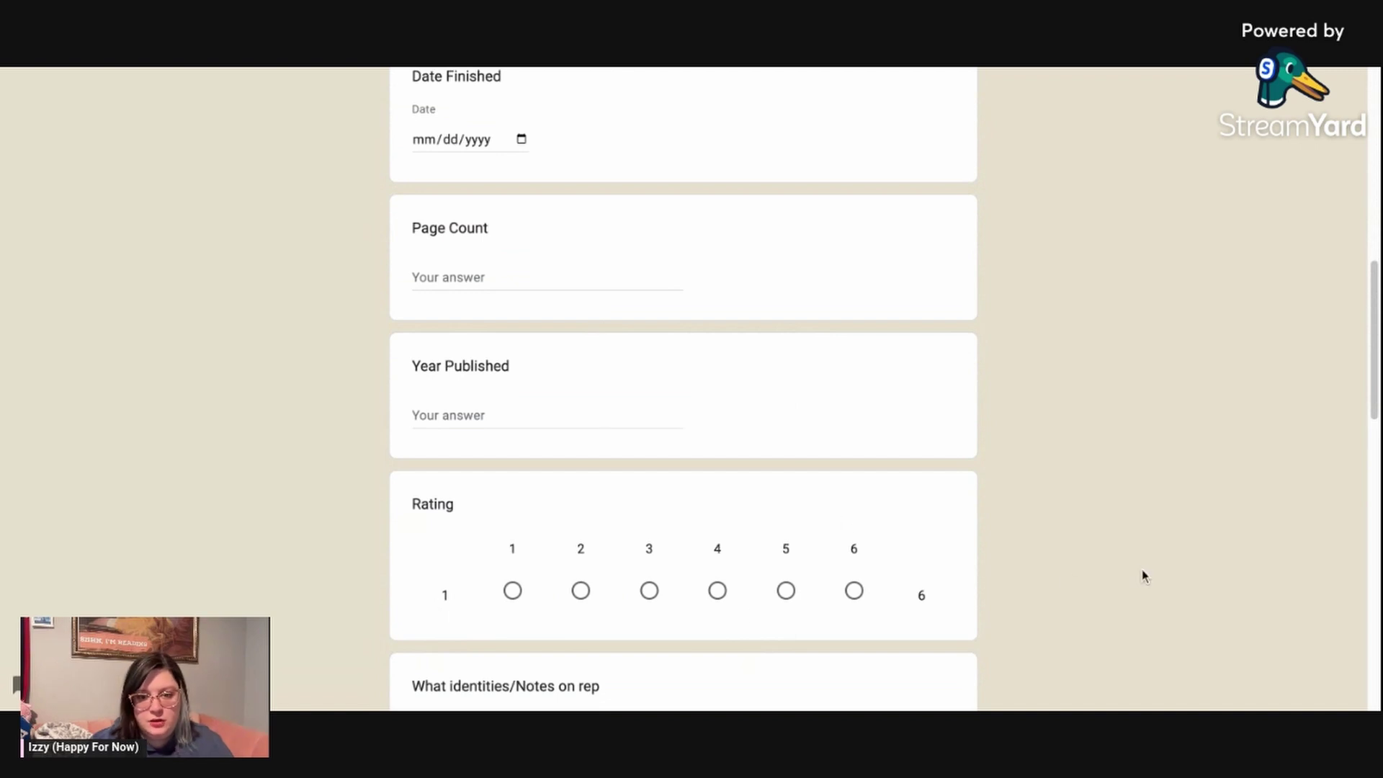
{"action": "scroll", "coordinate": [1138, 569], "scroll_direction": "down", "scroll_amount": 2}
{"action": "scroll", "coordinate": [1110, 567], "scroll_direction": "down", "scroll_amount": 2}
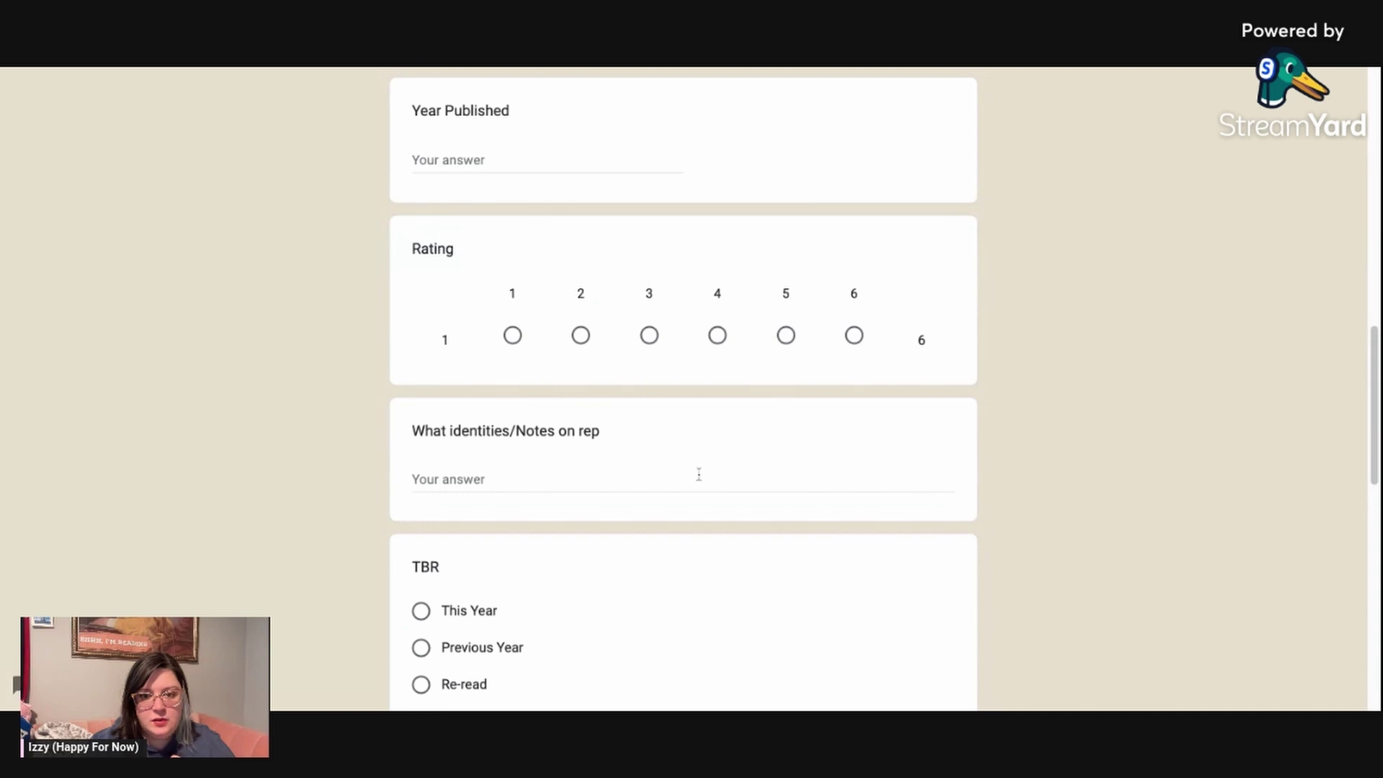
{"action": "scroll", "coordinate": [978, 498], "scroll_direction": "down", "scroll_amount": 2}
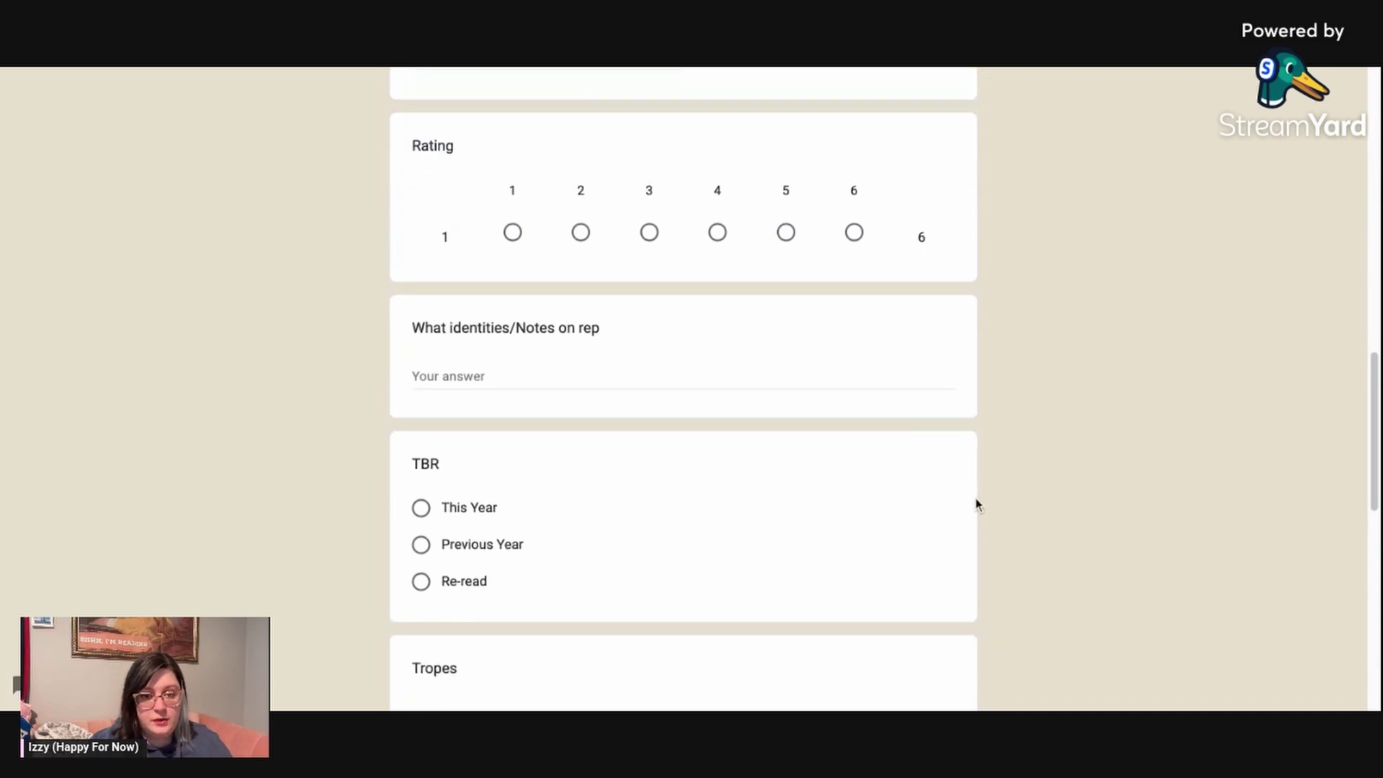
{"action": "scroll", "coordinate": [968, 504], "scroll_direction": "down", "scroll_amount": 1}
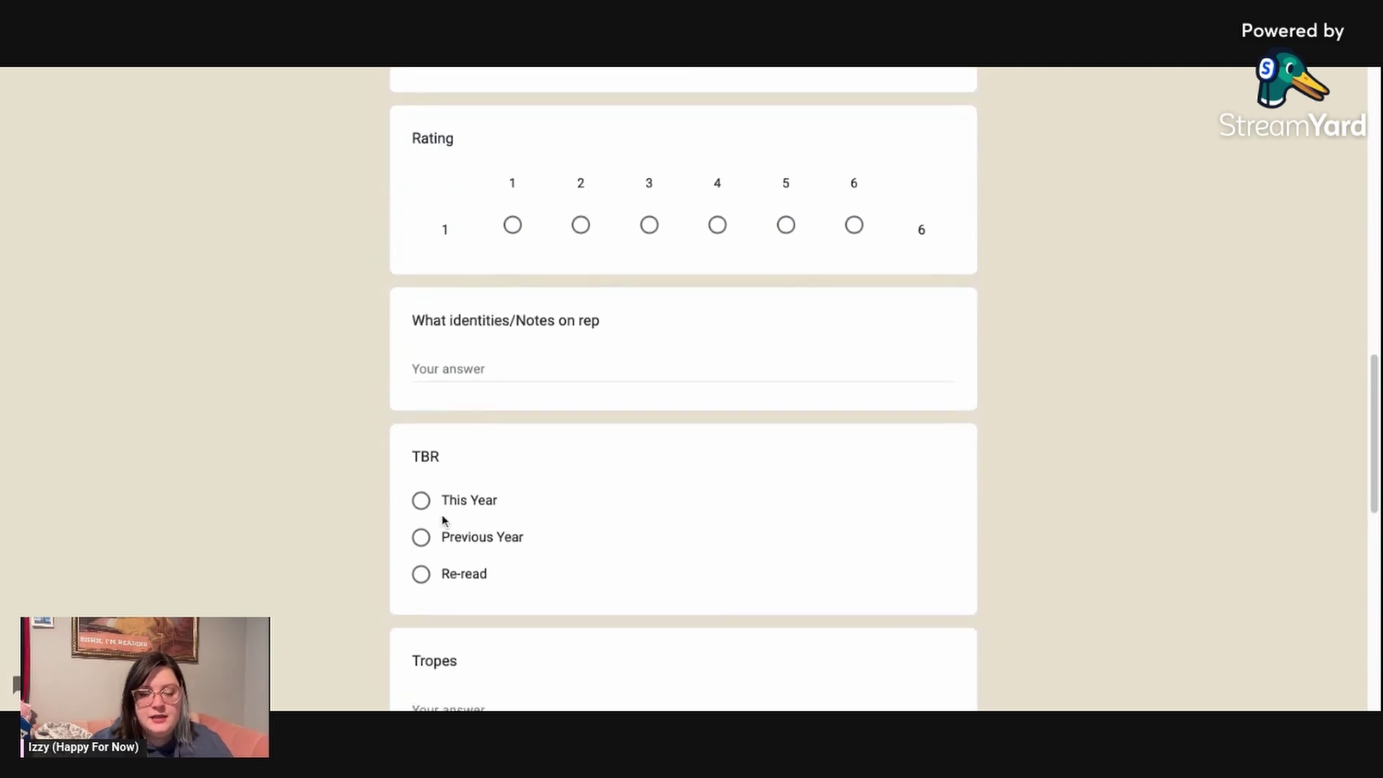
{"action": "scroll", "coordinate": [561, 565], "scroll_direction": "down", "scroll_amount": 2}
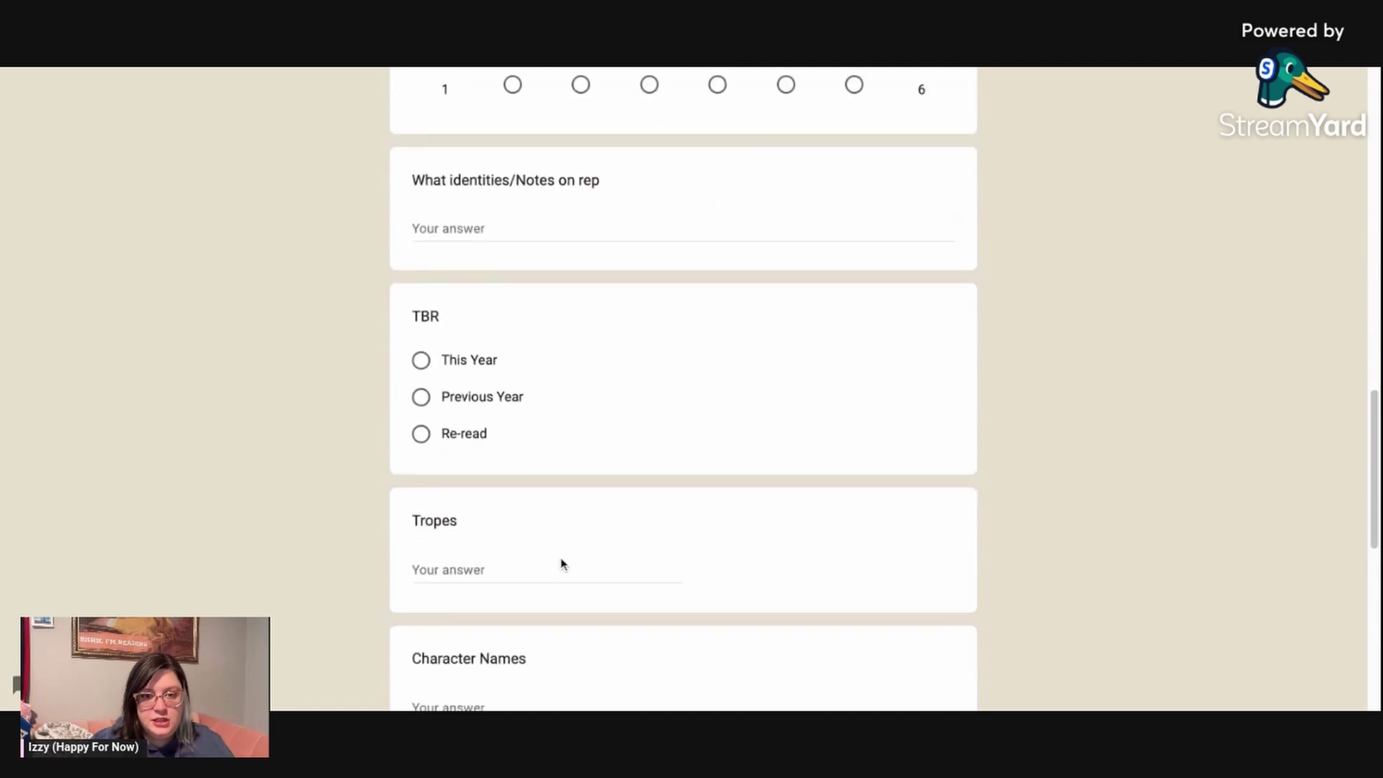
{"action": "scroll", "coordinate": [562, 560], "scroll_direction": "down", "scroll_amount": 2}
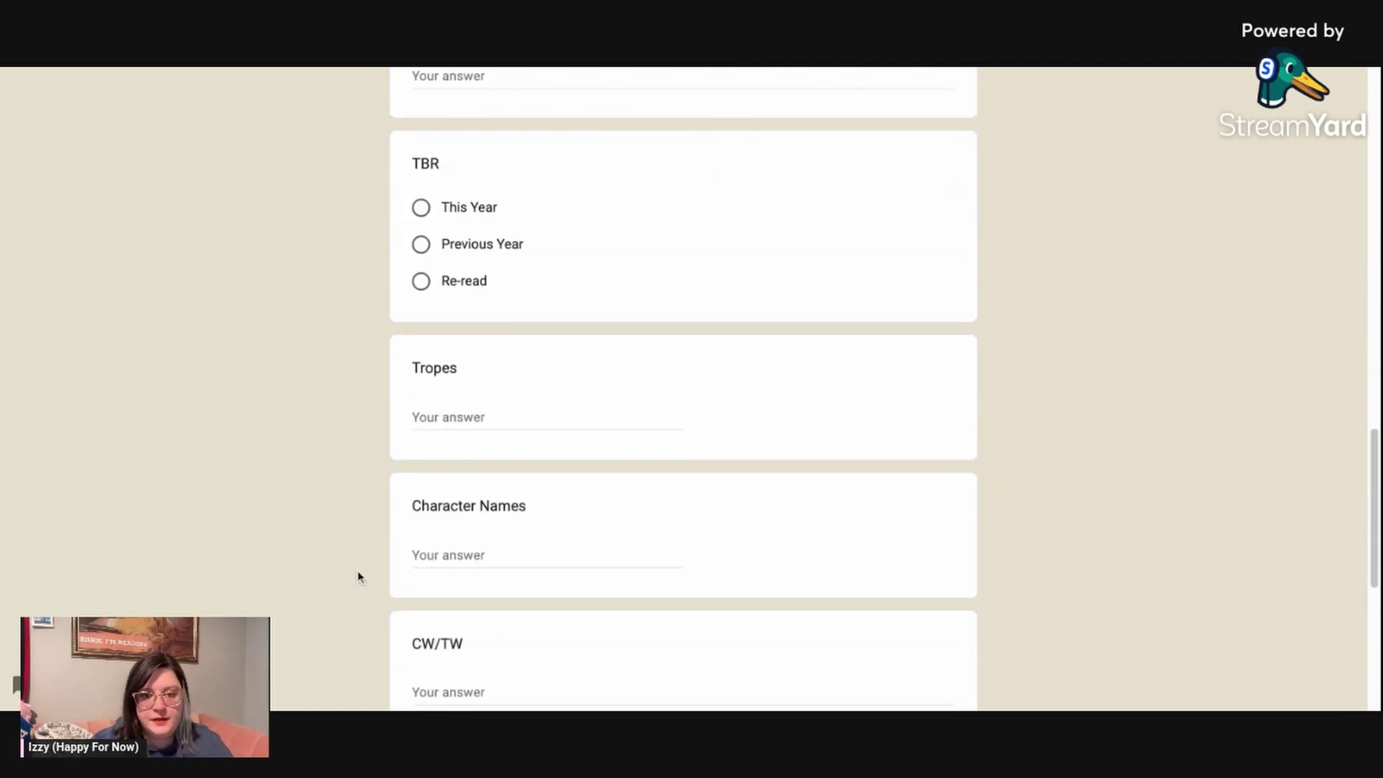
{"action": "scroll", "coordinate": [797, 547], "scroll_direction": "down", "scroll_amount": 3}
{"action": "scroll", "coordinate": [796, 547], "scroll_direction": "down", "scroll_amount": 3}
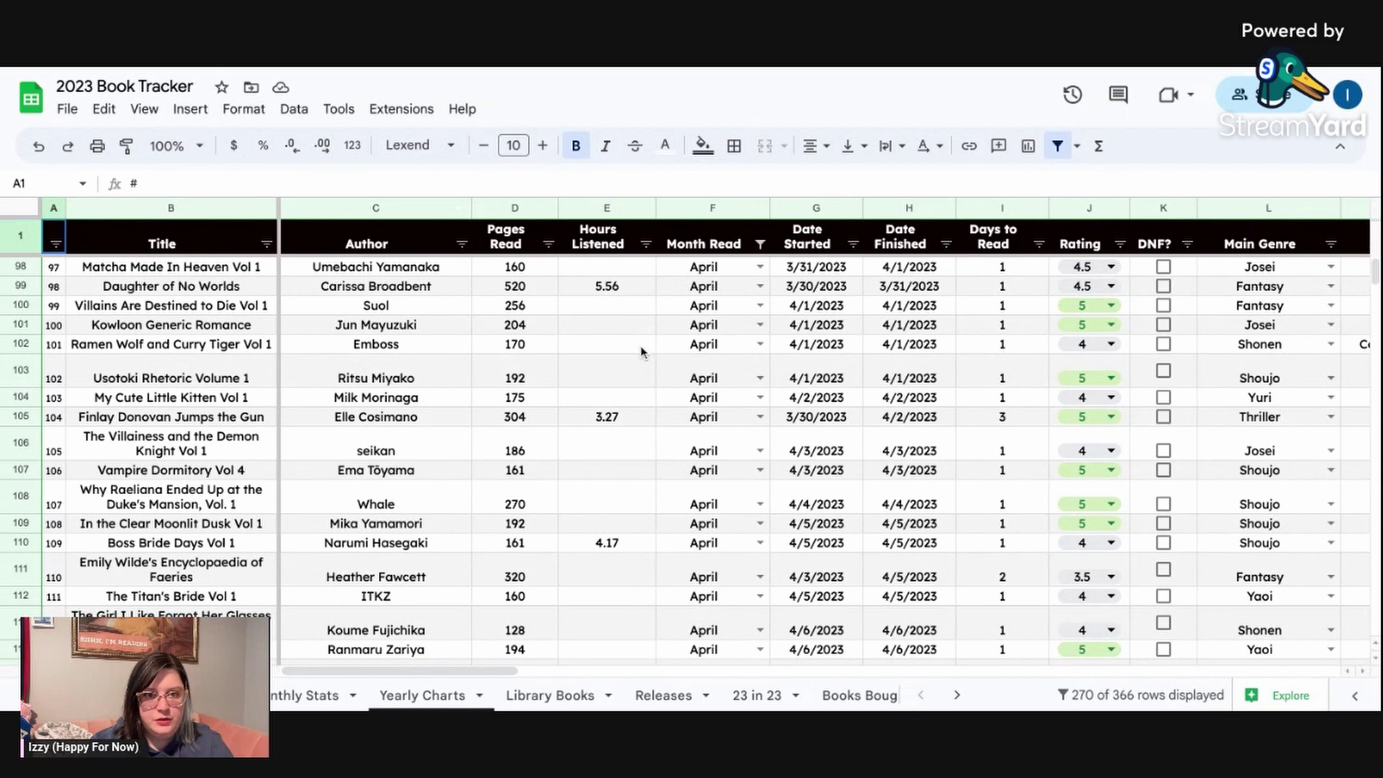
In the 2023 Book Tracker, inspect the formula behind the title Matcha Made In Heaven Vol 1 and look over the available sheets.
{"action": "left_click", "coordinate": [226, 272]}
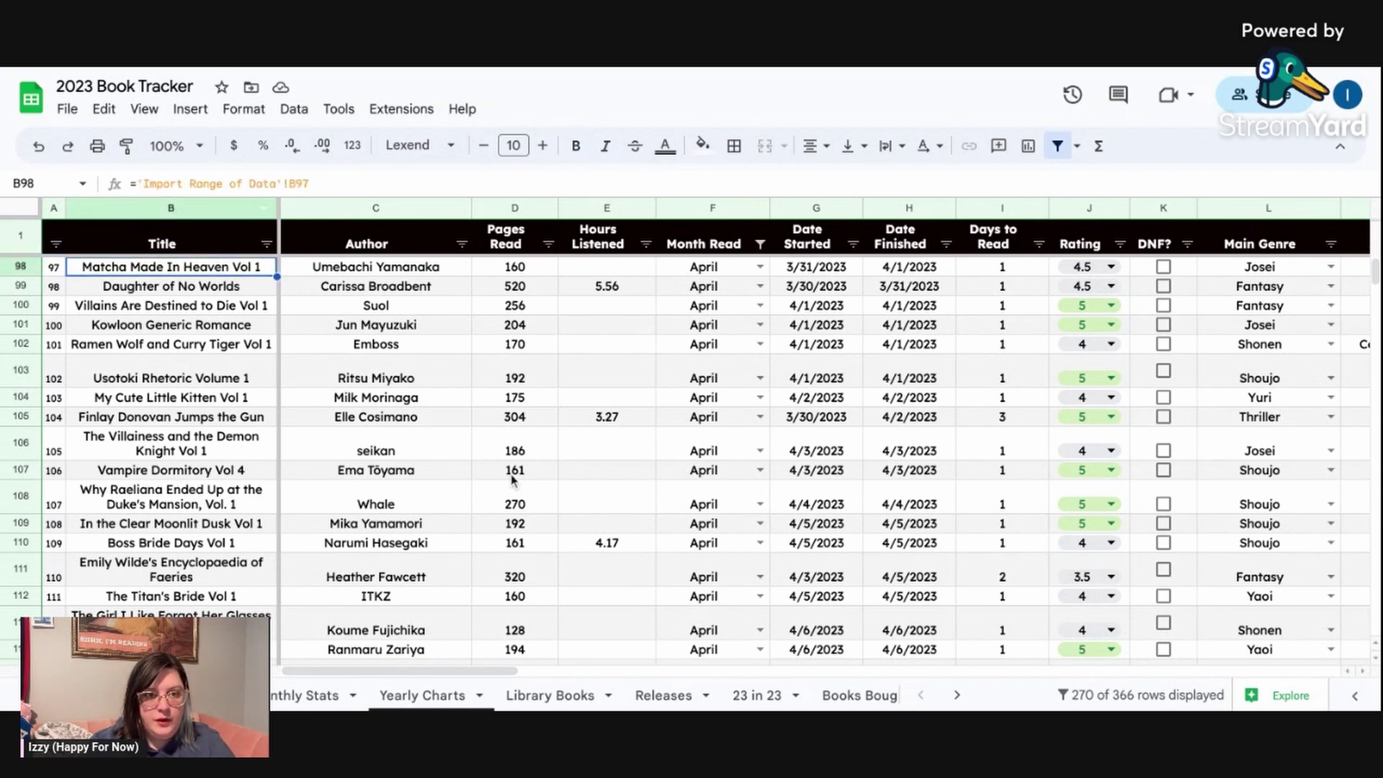
{"action": "left_click", "coordinate": [954, 695]}
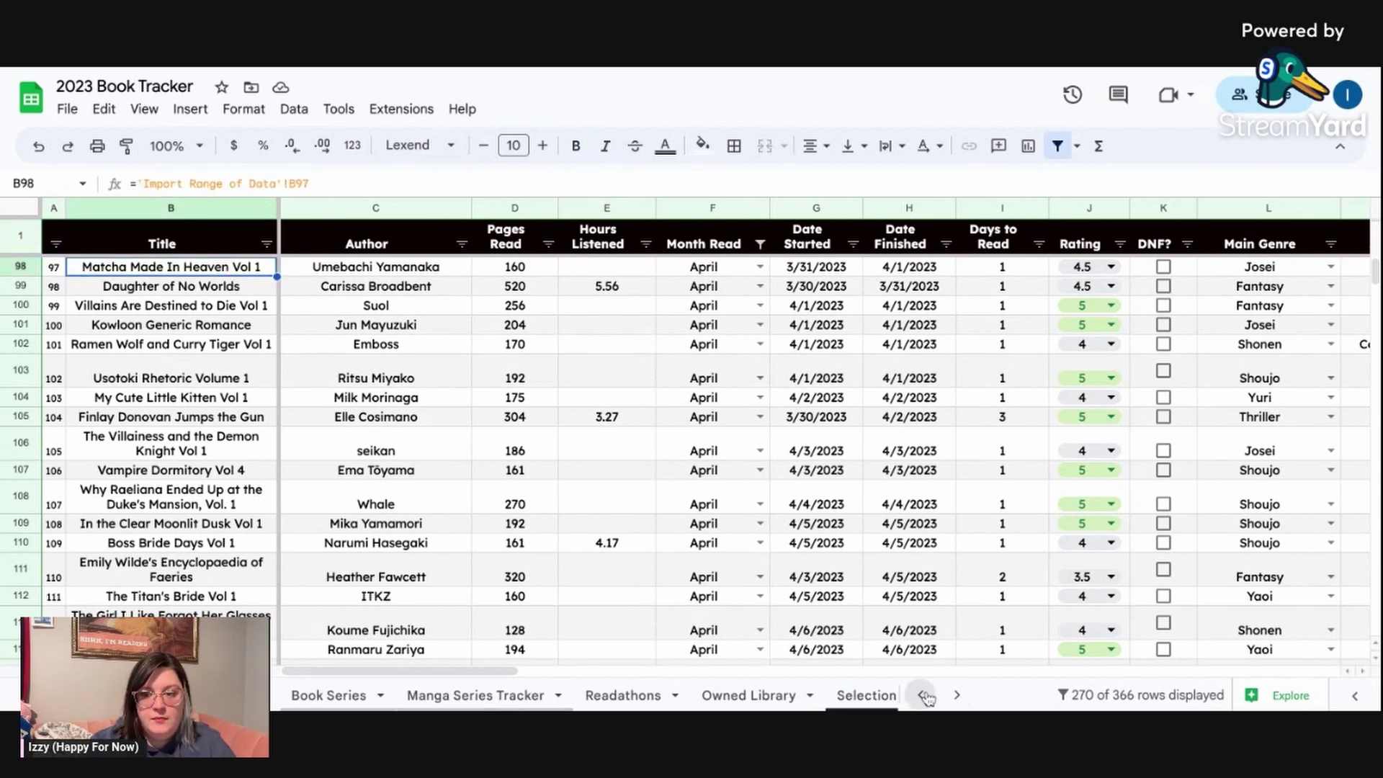
{"action": "left_click", "coordinate": [921, 695]}
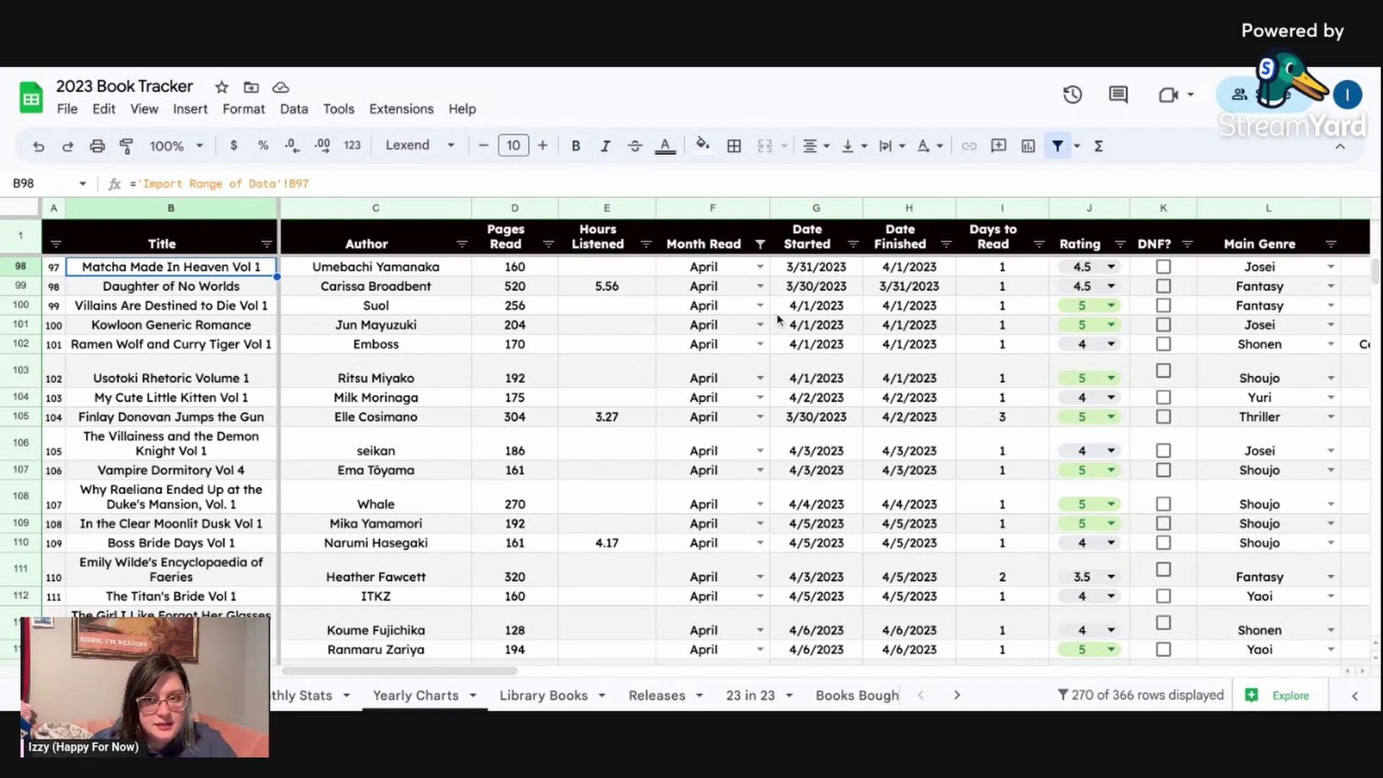
Set the Month Read filter to include all values.
{"action": "left_click", "coordinate": [759, 245]}
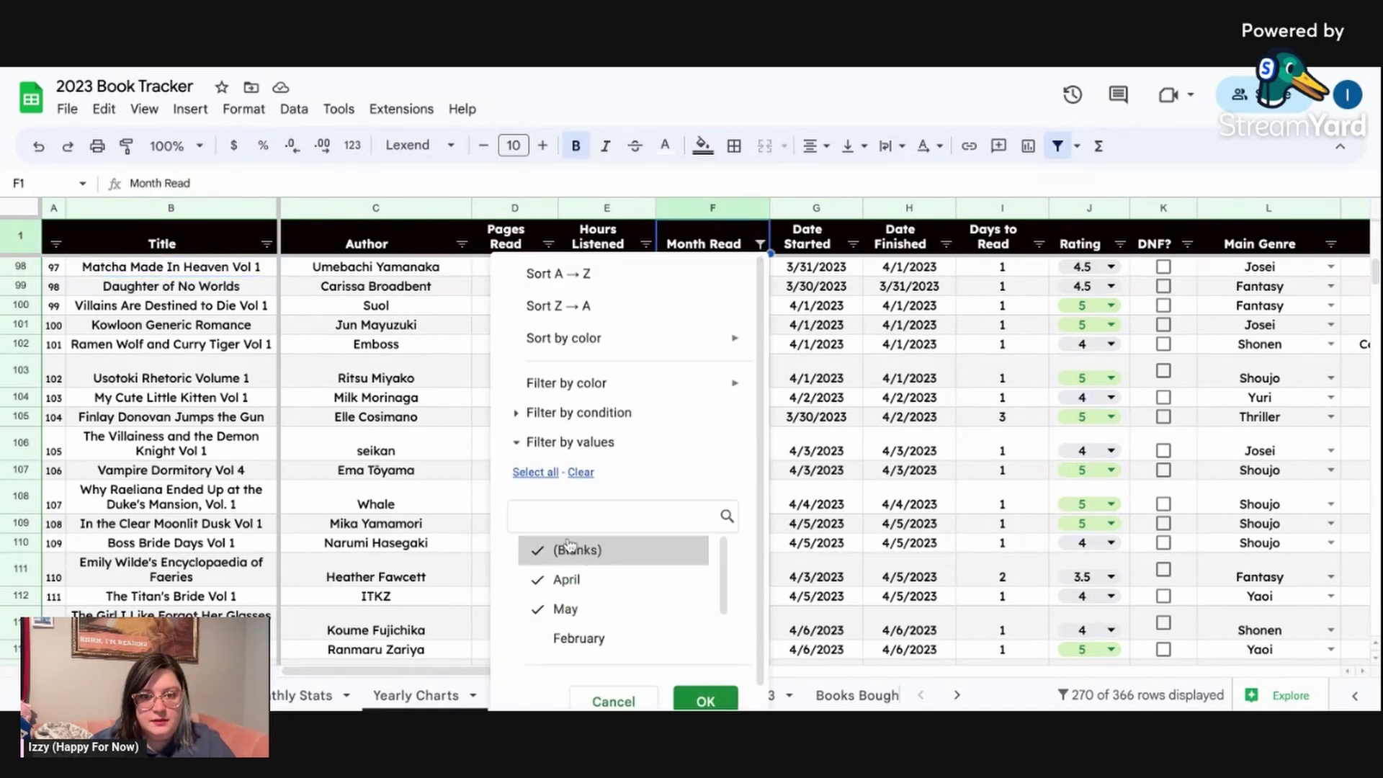
{"action": "left_click", "coordinate": [535, 472]}
{"action": "left_click", "coordinate": [706, 694]}
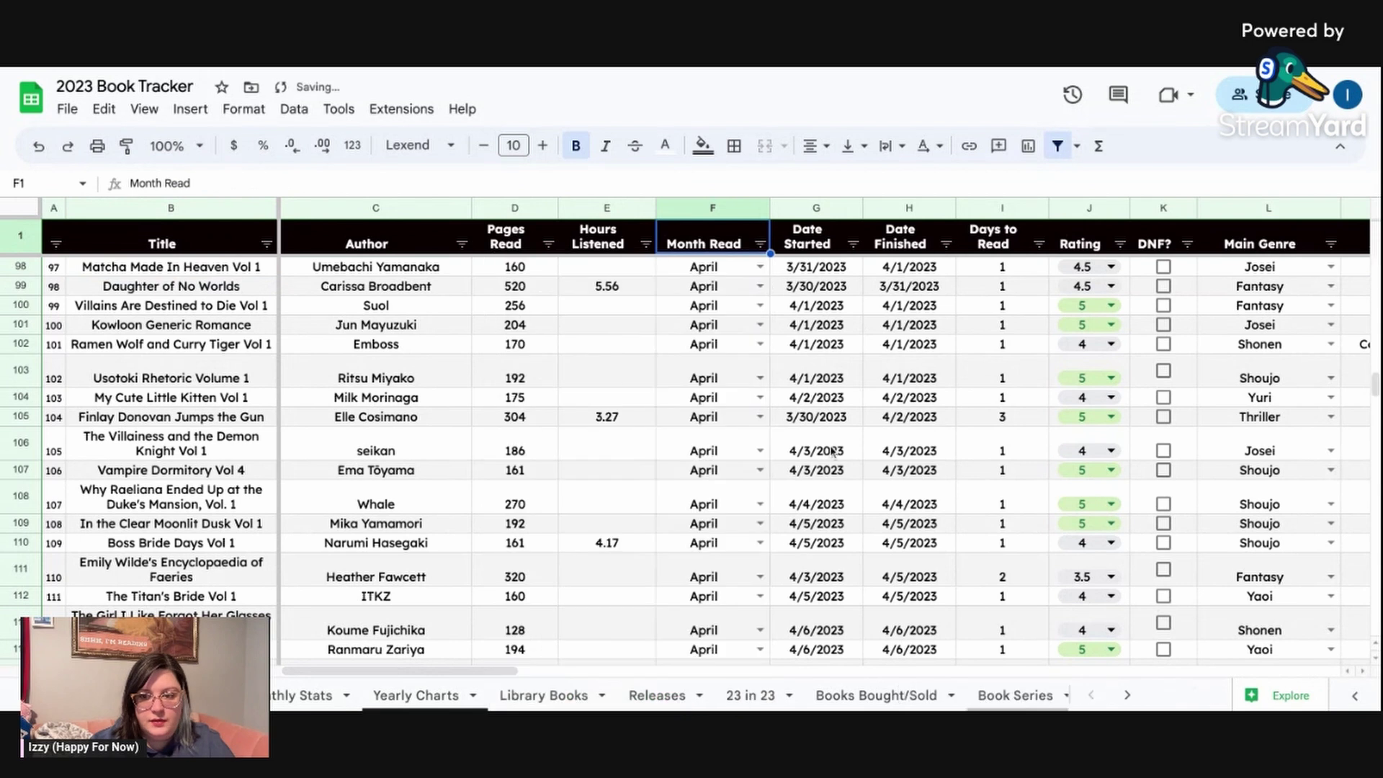
Unhide the Import Range of Data sheet.
{"action": "left_click", "coordinate": [144, 109]}
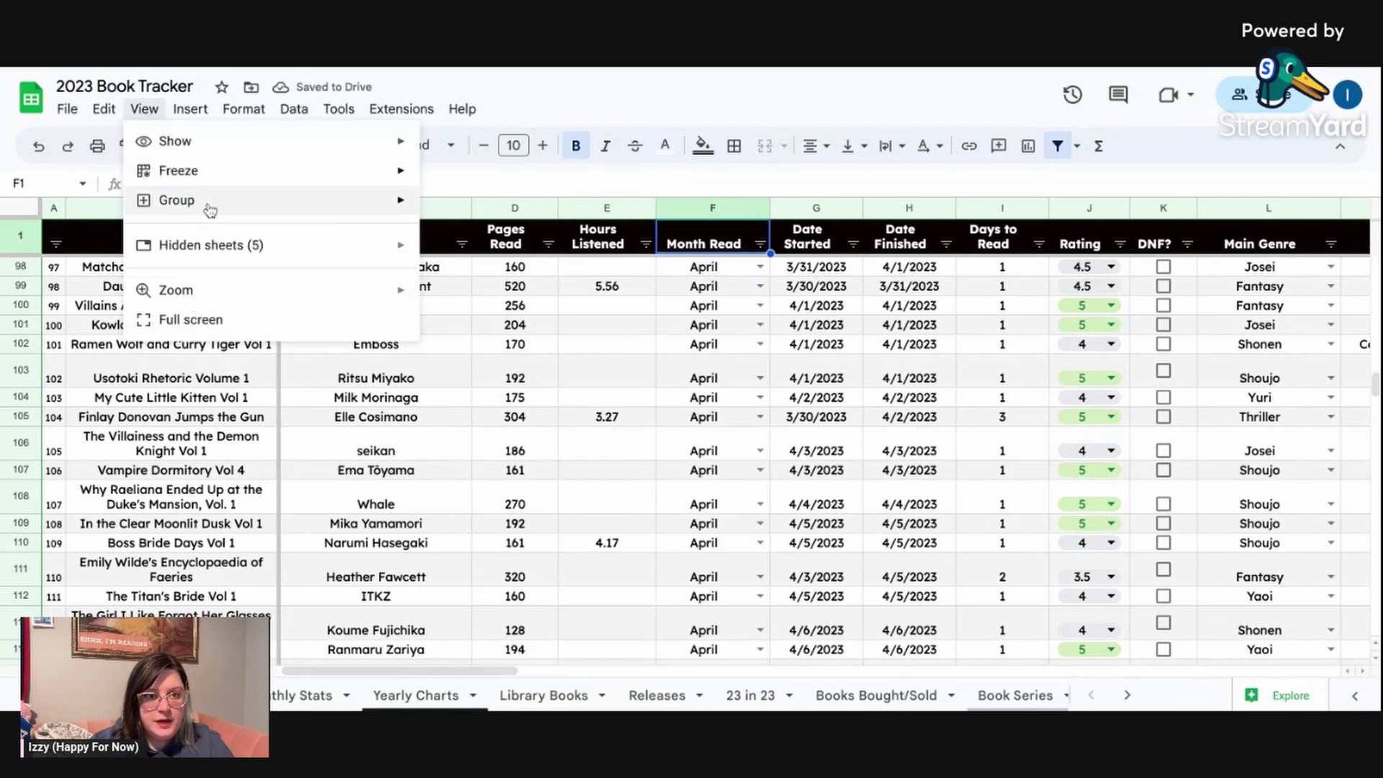
{"action": "mouse_move", "coordinate": [252, 245]}
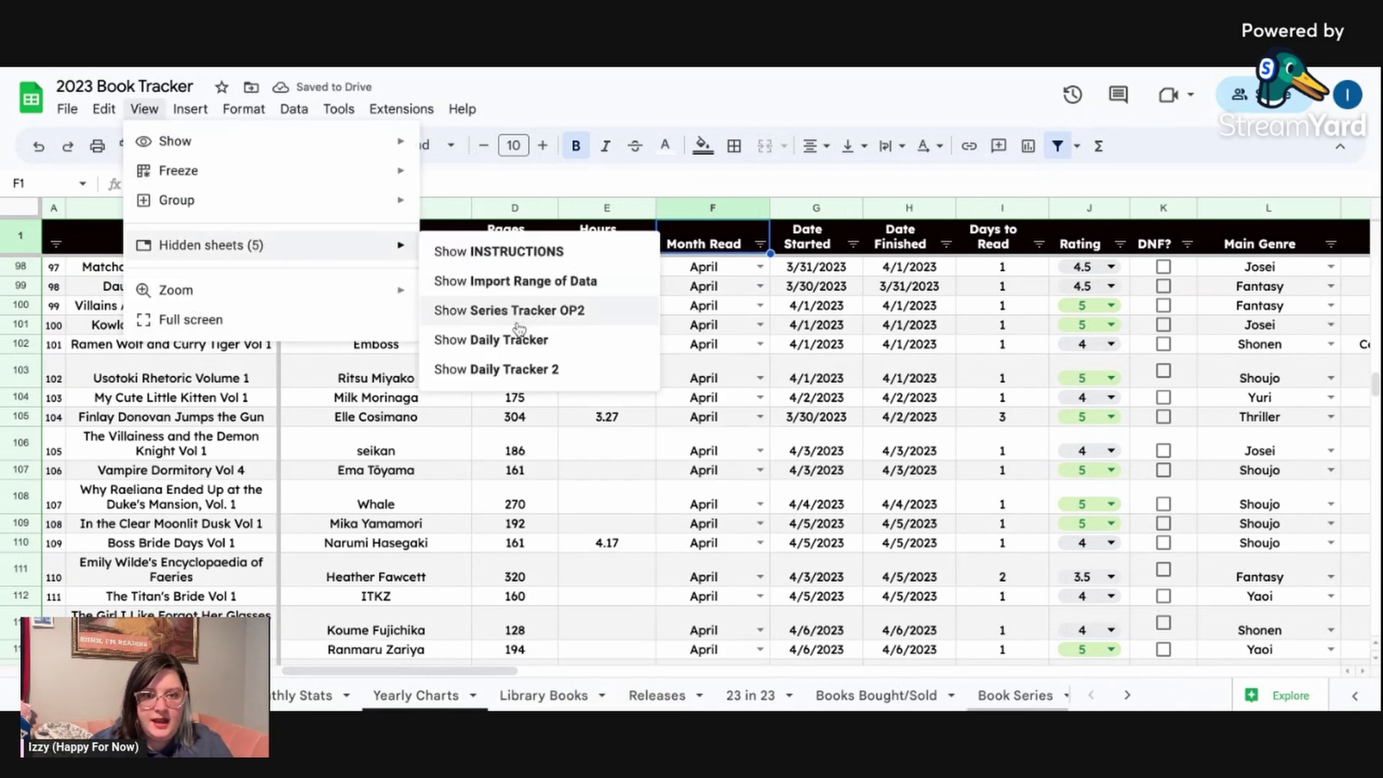
{"action": "left_click", "coordinate": [516, 281]}
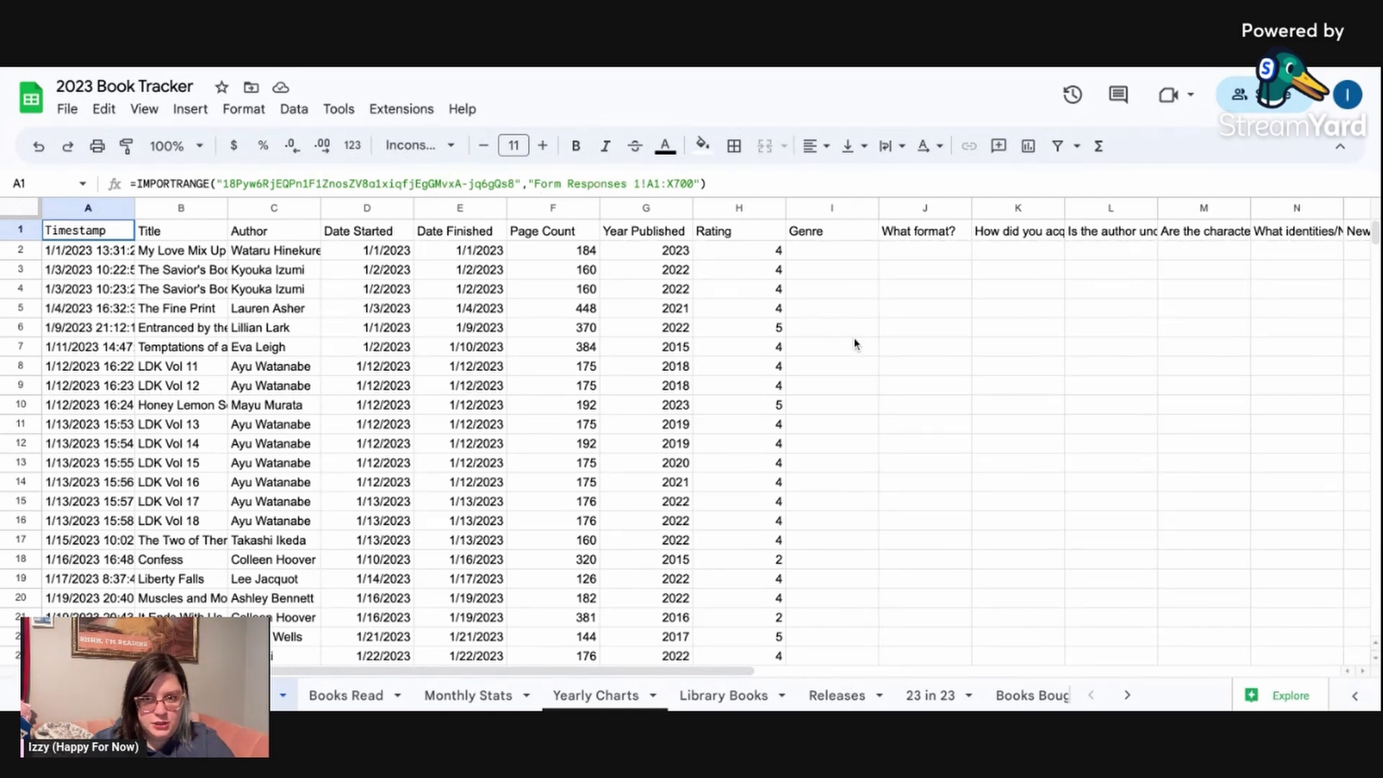
Check the last imported rows on the Import Range of Data sheet, then hide that sheet again.
{"action": "scroll", "coordinate": [854, 337], "scroll_direction": "down", "scroll_amount": 20}
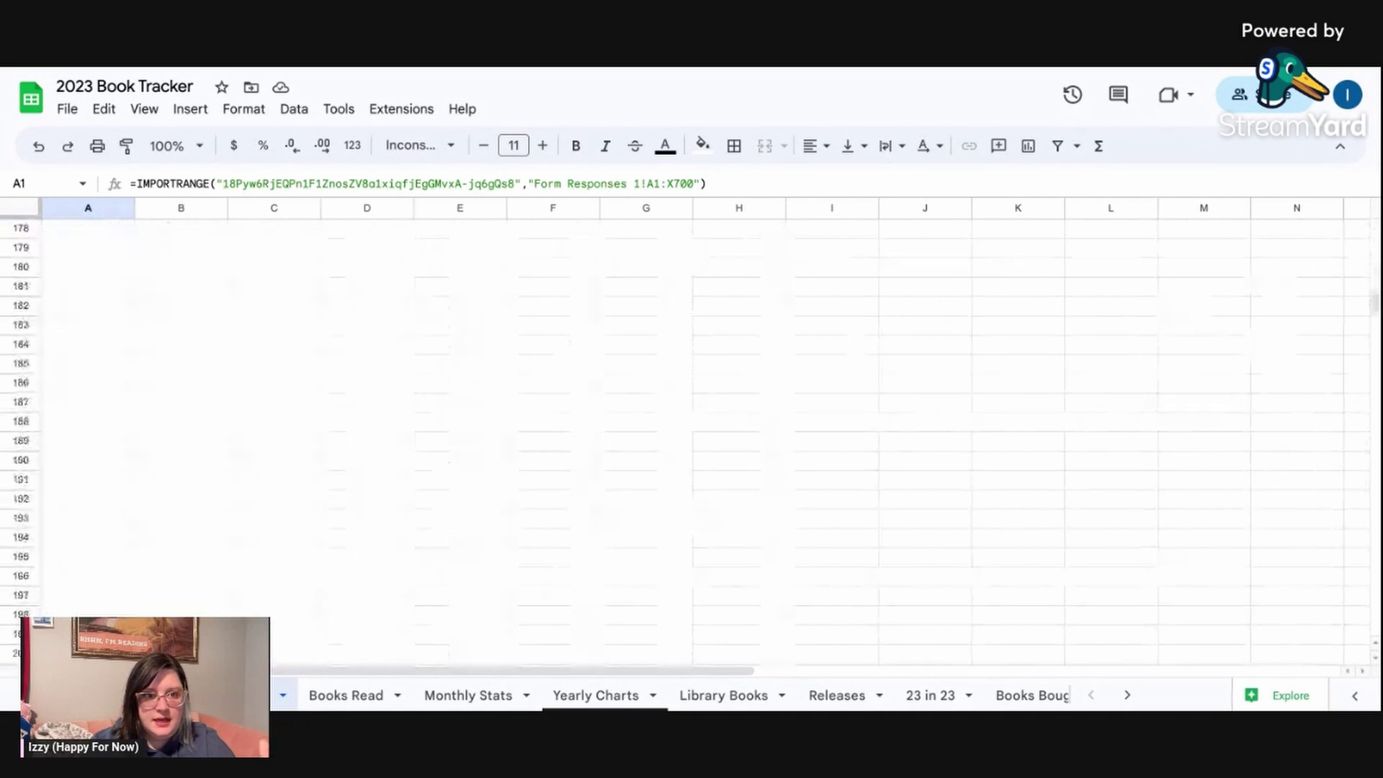
{"action": "scroll", "coordinate": [692, 432], "scroll_direction": "up", "scroll_amount": 6}
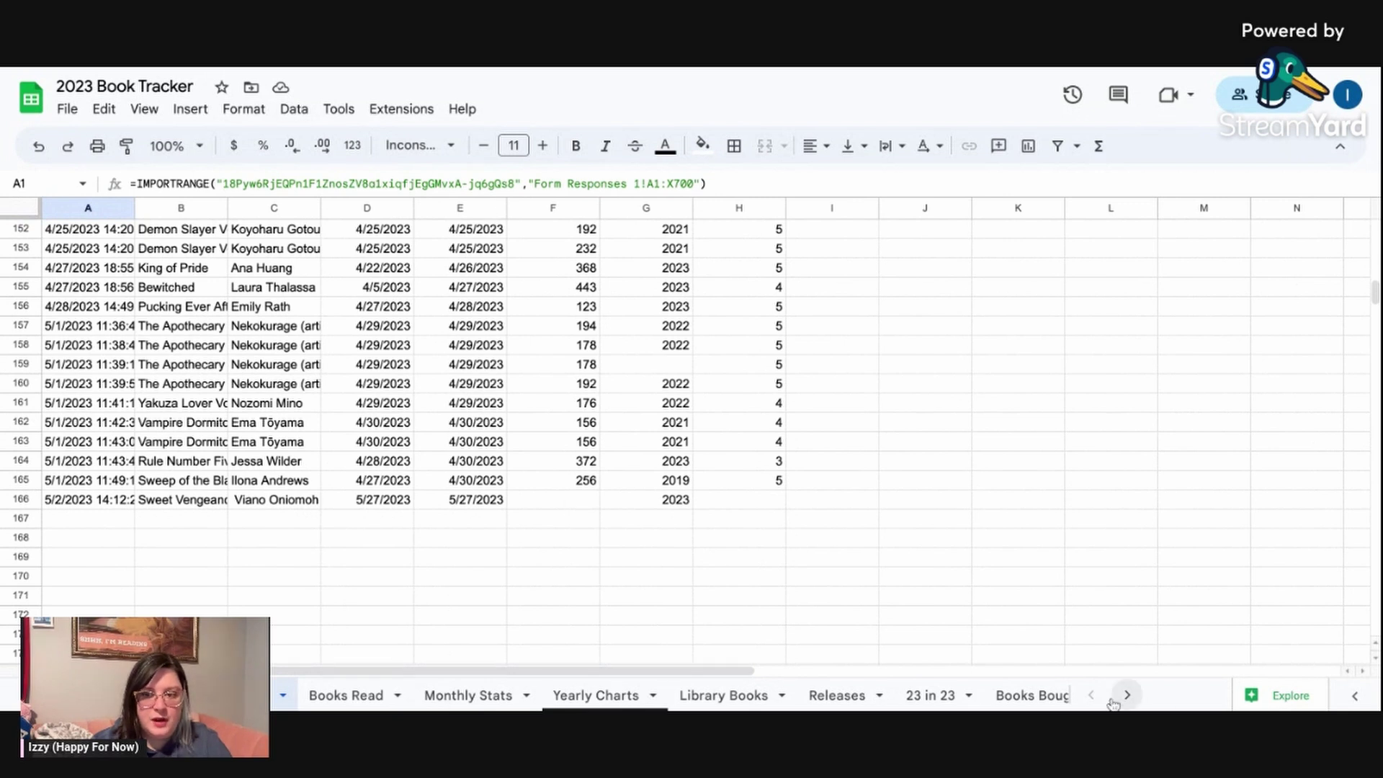
{"action": "left_click", "coordinate": [284, 696]}
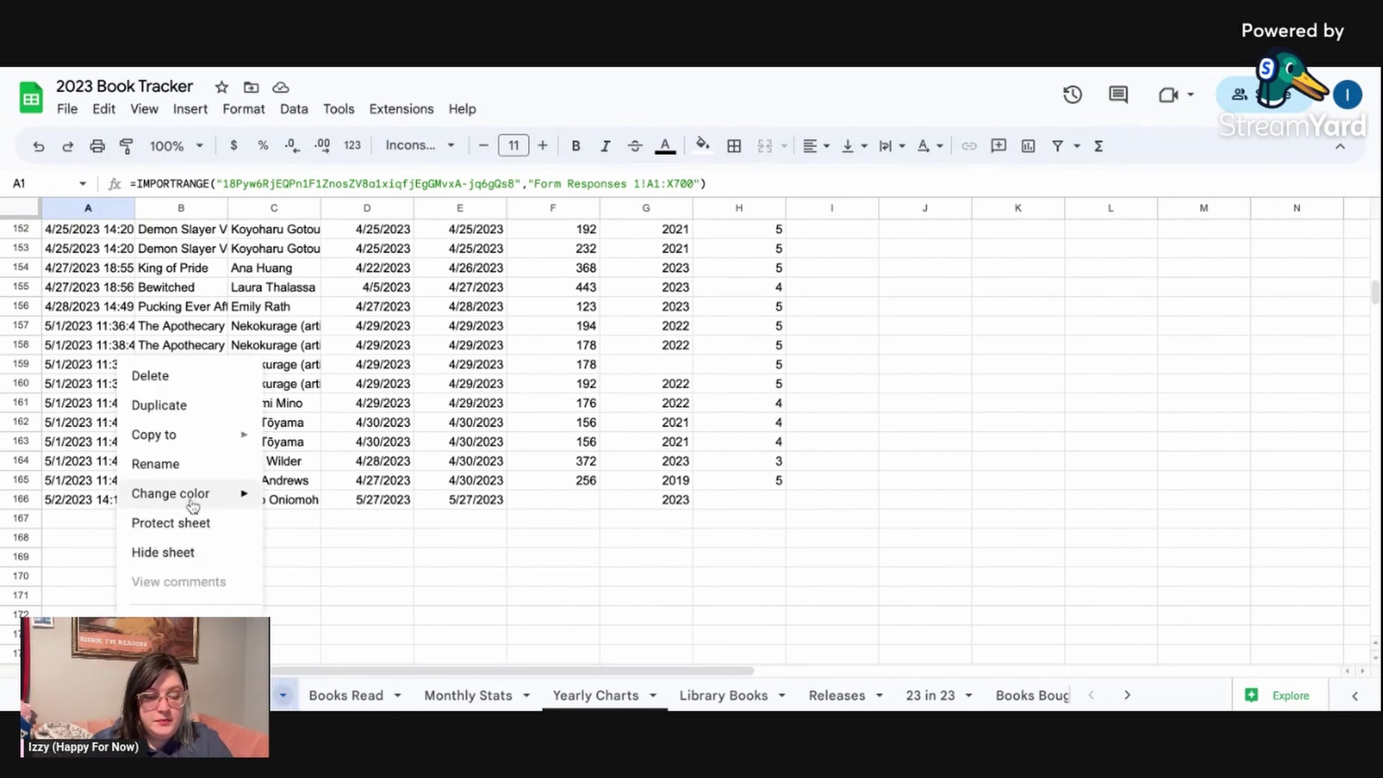
{"action": "left_click", "coordinate": [180, 552]}
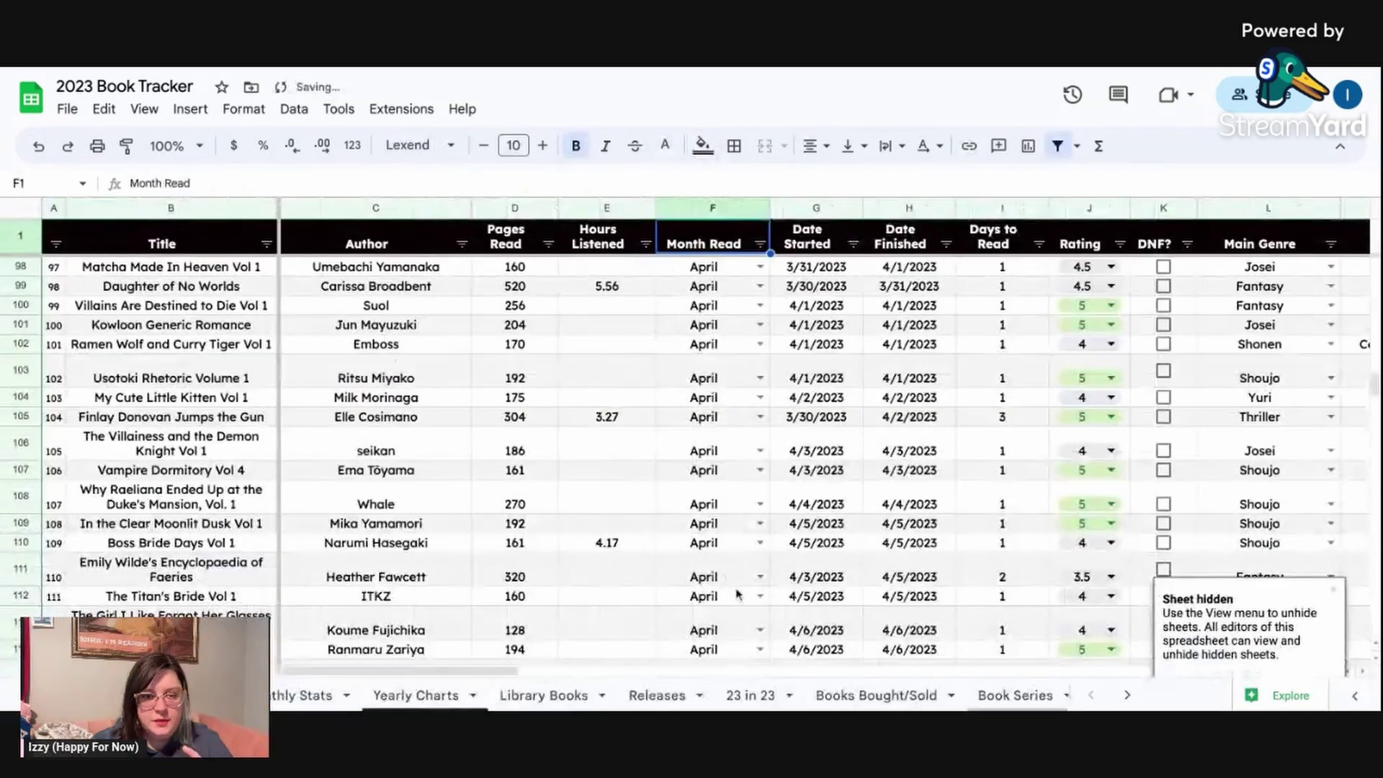
{"action": "left_click", "coordinate": [1332, 593]}
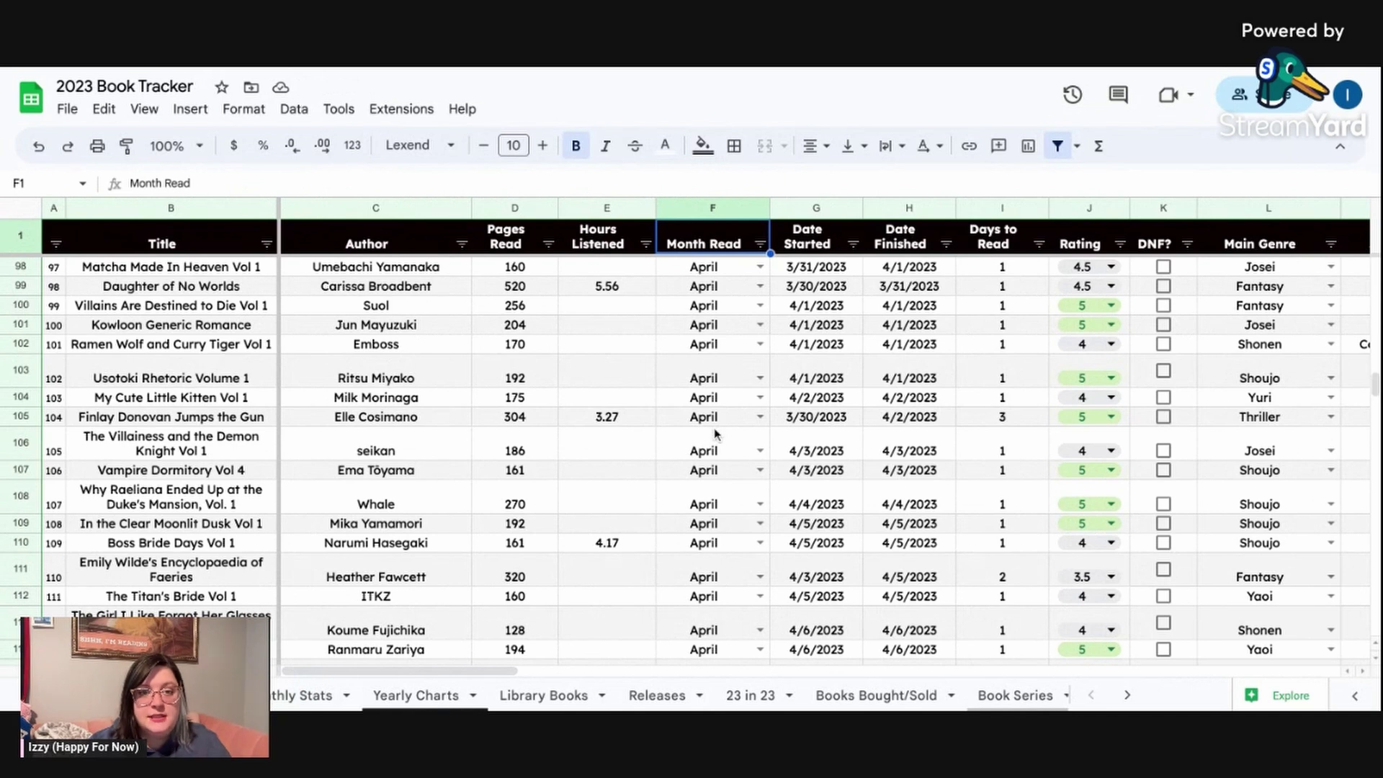
On the Books Read sheet, inspect the May entry's Hours Listened formula and the remaining cells of that row through DNF.
{"action": "scroll", "coordinate": [715, 433], "scroll_direction": "down", "scroll_amount": 10}
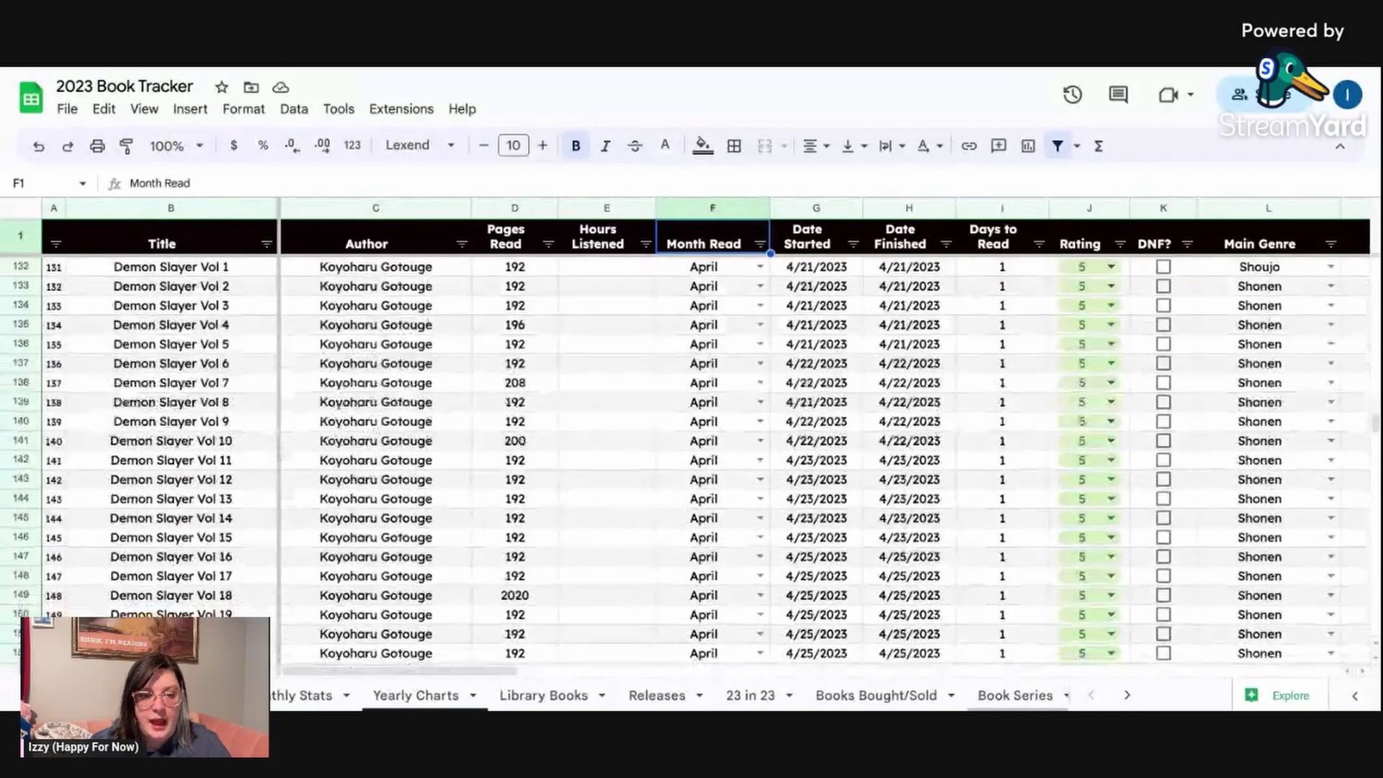
{"action": "scroll", "coordinate": [716, 433], "scroll_direction": "down", "scroll_amount": 8}
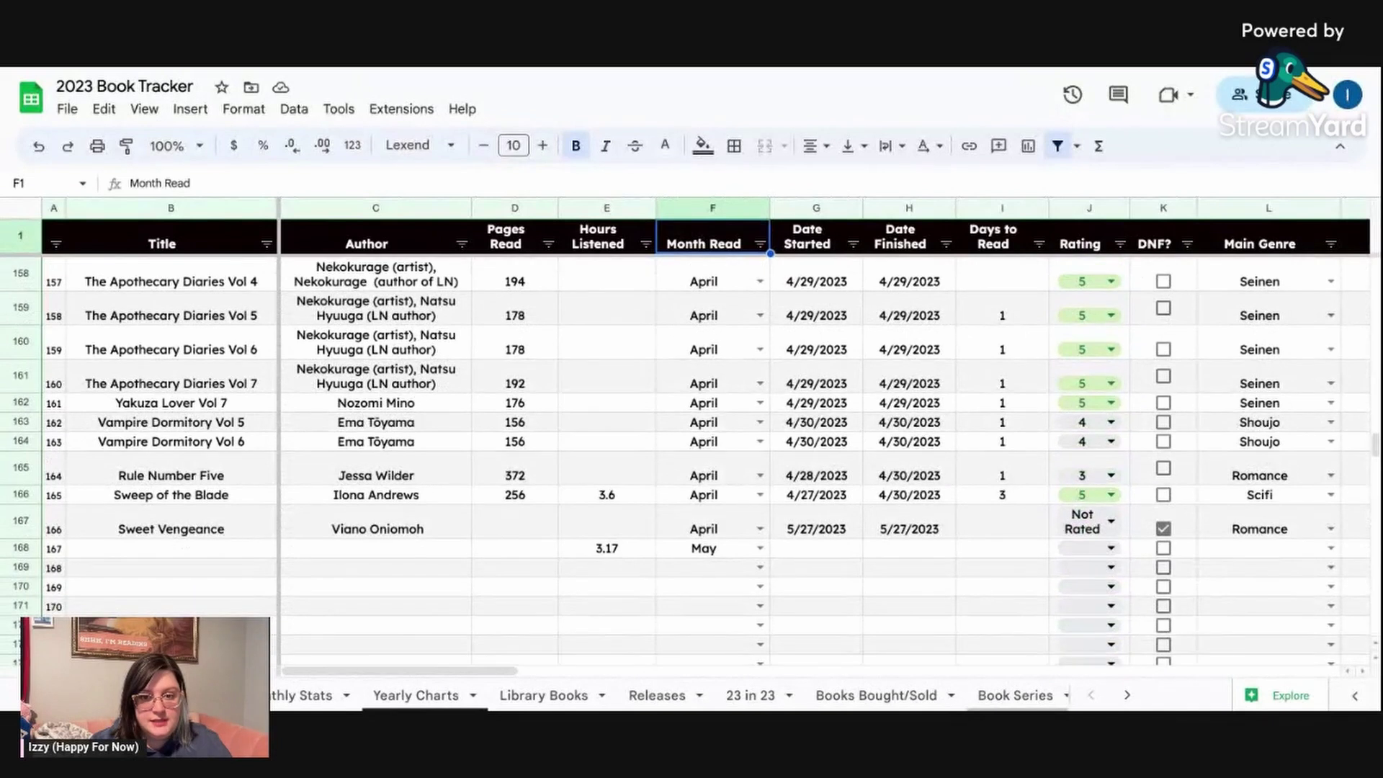
{"action": "left_click", "coordinate": [614, 549]}
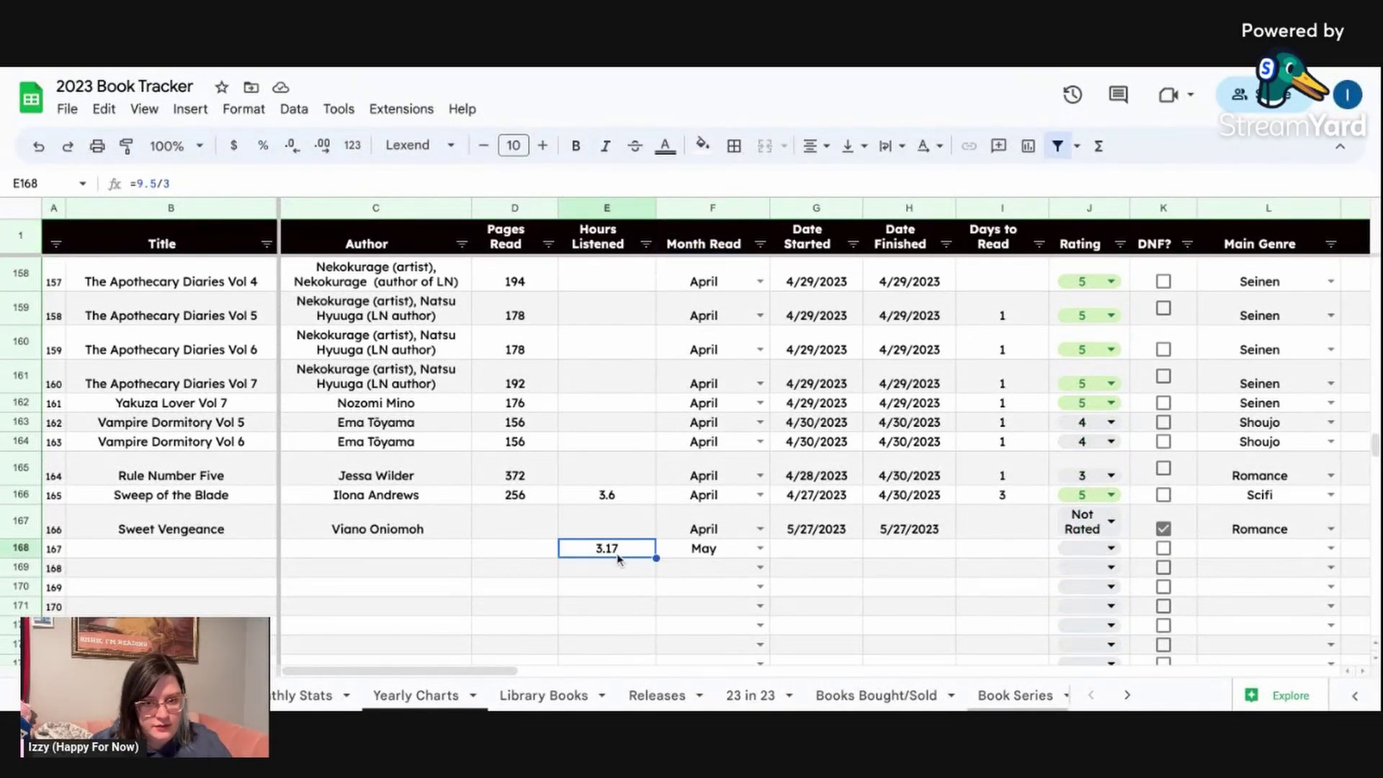
{"action": "key", "text": "Right"}
{"action": "key", "text": "Right"}
{"action": "key", "text": "Right"}
{"action": "key", "text": "Right"}
{"action": "key", "text": "Right"}
{"action": "key", "text": "Right"}
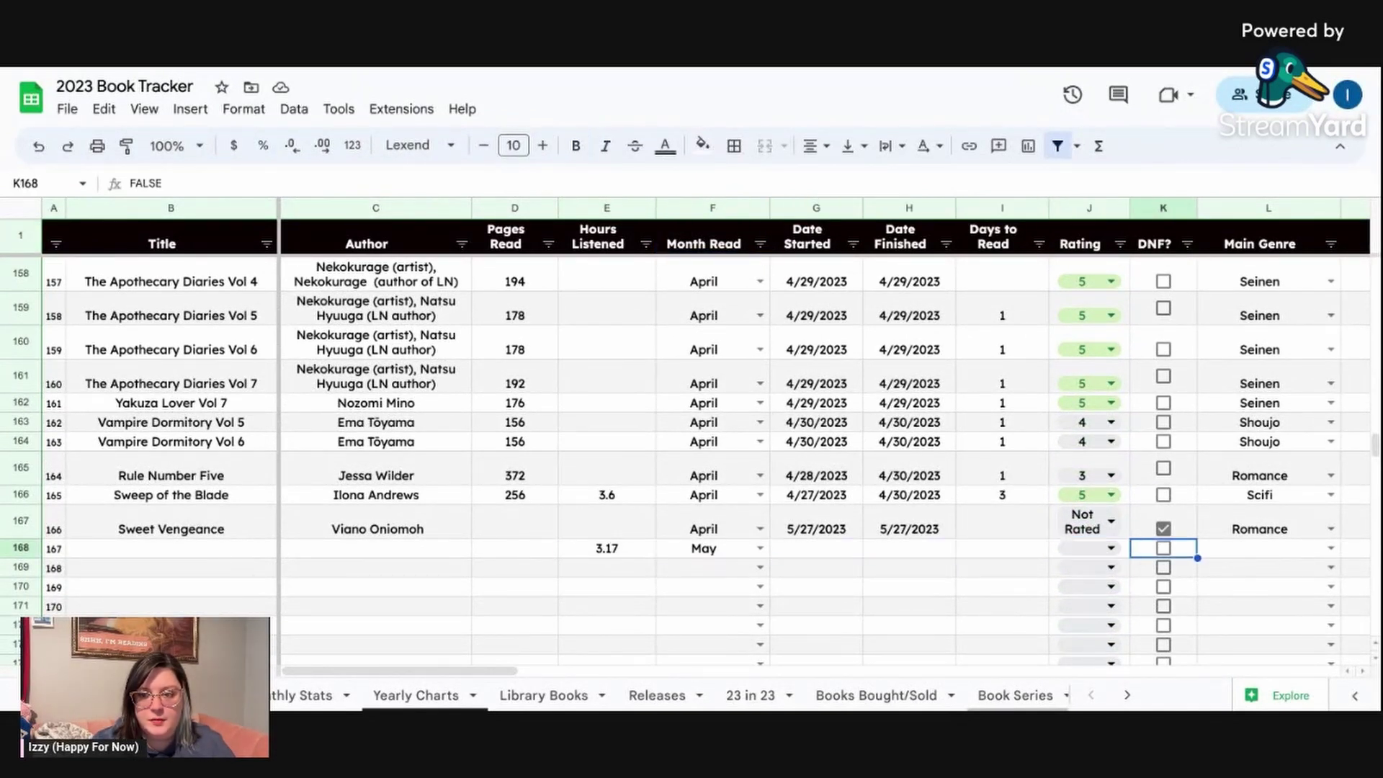
Examine the Sweet Vengeance entry from its dates and days to read through genre, audience, series, format and release date.
{"action": "key", "text": "Left"}
{"action": "key", "text": "Up"}
{"action": "key", "text": "Left"}
{"action": "key", "text": "Left"}
{"action": "key", "text": "Left"}
{"action": "key", "text": "Right"}
{"action": "key", "text": "Right"}
{"action": "key", "text": "Right"}
{"action": "key", "text": "Right"}
{"action": "key", "text": "Right"}
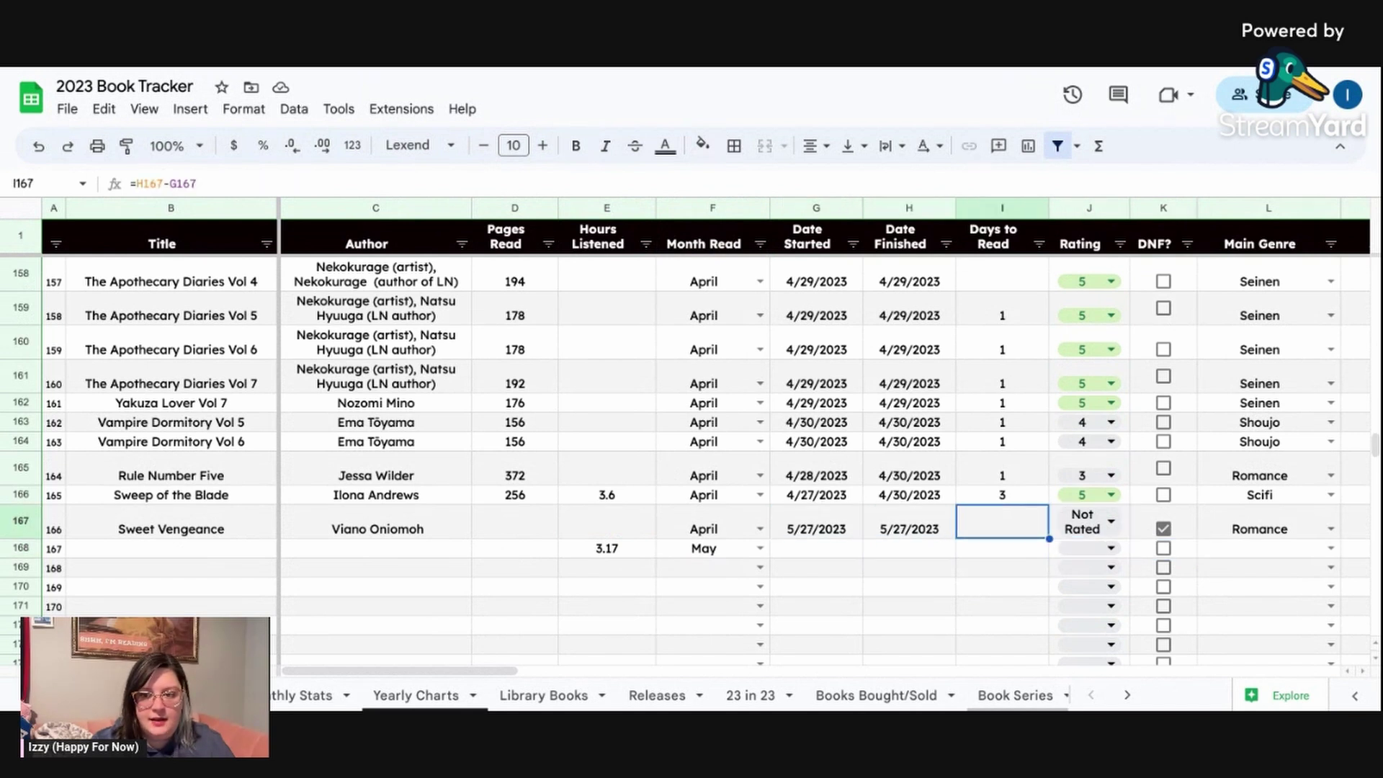
{"action": "key", "text": "Left"}
{"action": "key", "text": "Right"}
{"action": "key", "text": "Right"}
{"action": "key", "text": "Right"}
{"action": "key", "text": "Right"}
{"action": "key", "text": "Right"}
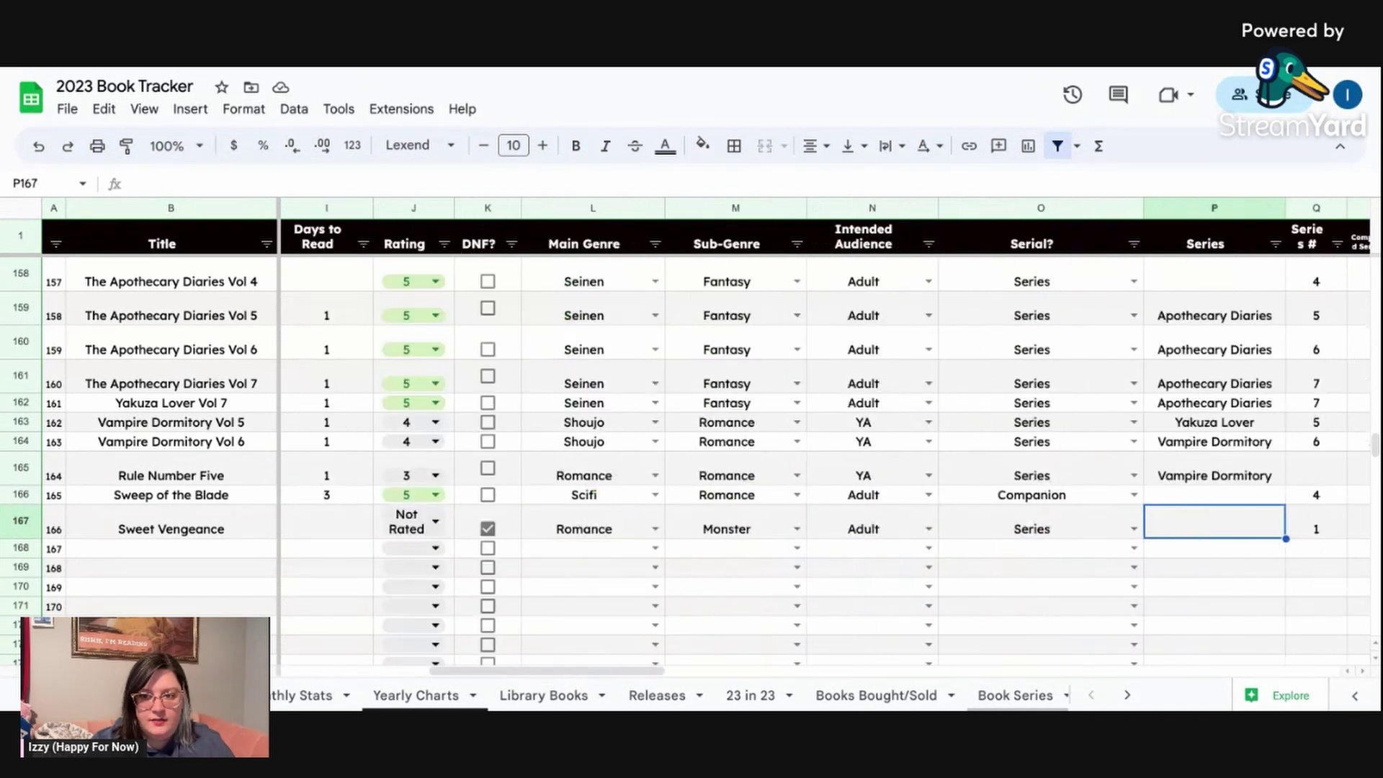
{"action": "key", "text": "Right"}
{"action": "key", "text": "Right"}
{"action": "key", "text": "Right"}
{"action": "key", "text": "Right"}
{"action": "key", "text": "Right"}
{"action": "key", "text": "Right"}
{"action": "key", "text": "Right"}
{"action": "key", "text": "Right"}
{"action": "key", "text": "Right"}
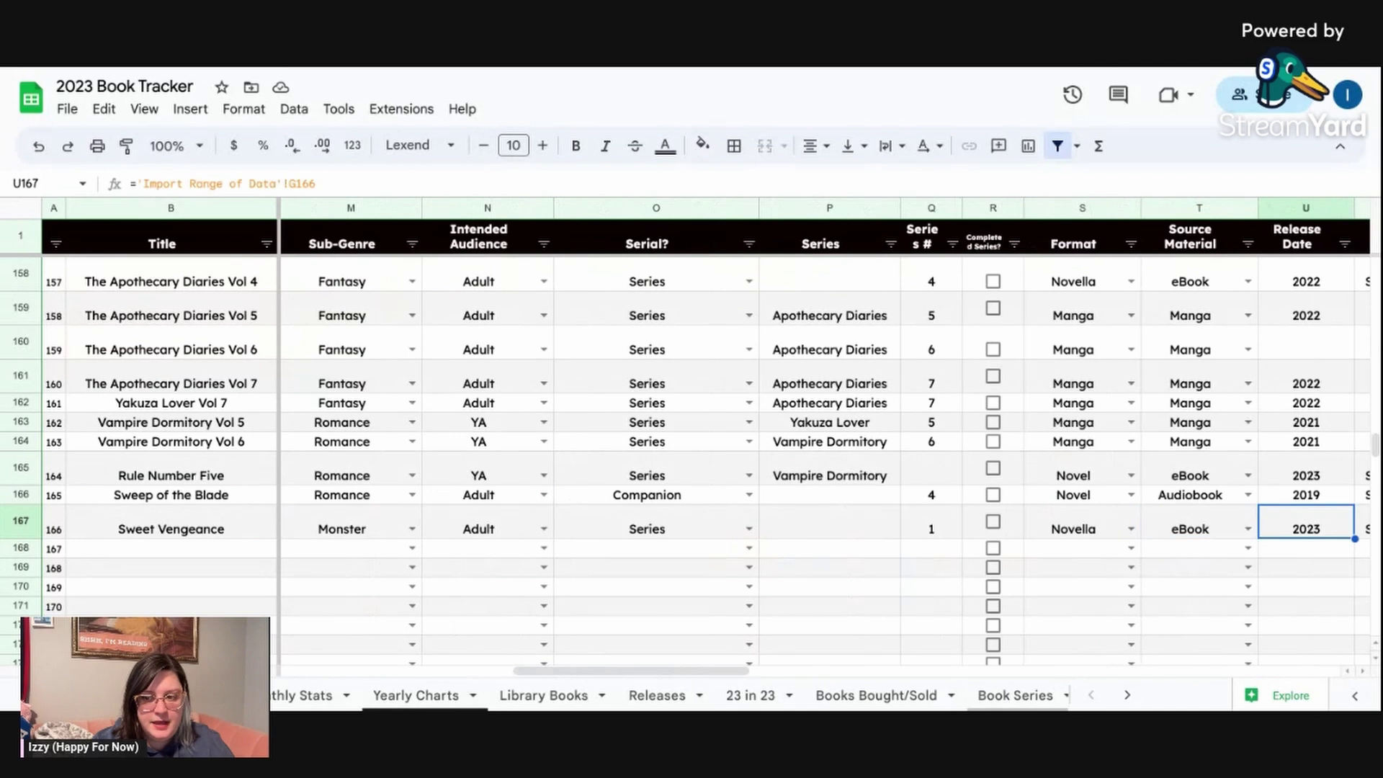
Examine the Sweet Vengeance entry's publisher, author status, diversity, acquisition and cover color cells, on through trigger warnings and notes.
{"action": "key", "text": "Right"}
{"action": "key", "text": "Right"}
{"action": "key", "text": "Right"}
{"action": "key", "text": "Right"}
{"action": "key", "text": "Right"}
{"action": "key", "text": "Right"}
{"action": "key", "text": "Right"}
{"action": "key", "text": "Right"}
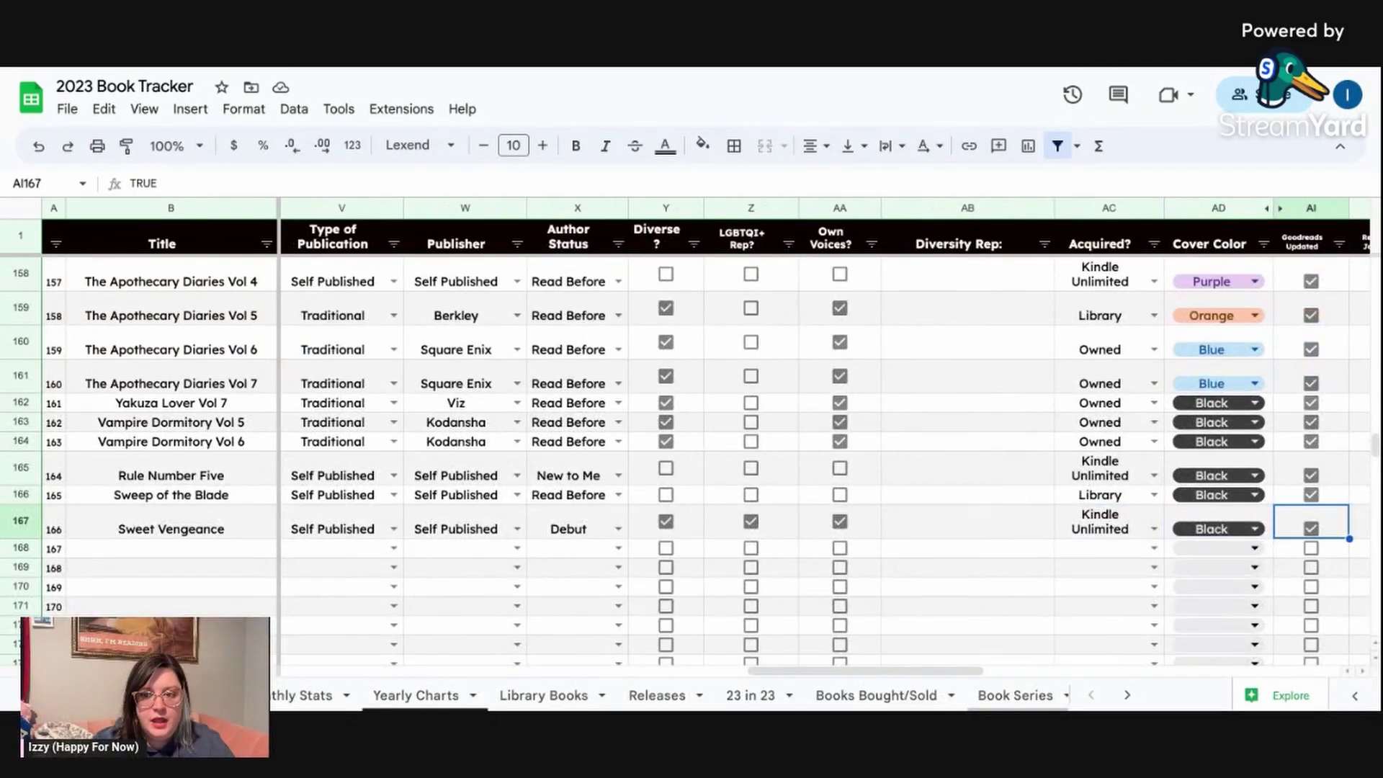
{"action": "key", "text": "Right"}
{"action": "key", "text": "Right"}
{"action": "key", "text": "Right"}
{"action": "key", "text": "Right"}
{"action": "key", "text": "Right"}
{"action": "key", "text": "Right"}
{"action": "key", "text": "Right"}
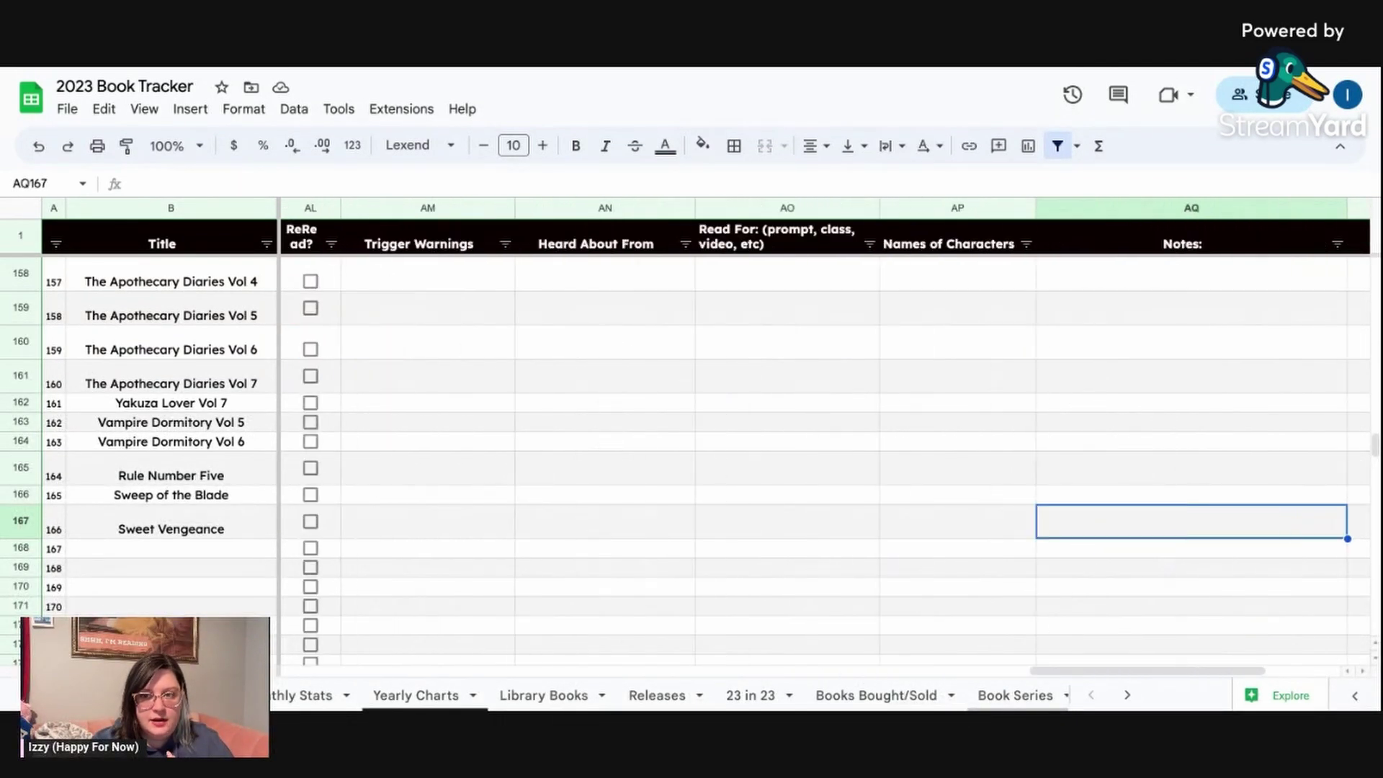
{"action": "key", "text": "Right"}
{"action": "key", "text": "Left"}
{"action": "key", "text": "Left"}
{"action": "key", "text": "Left"}
{"action": "key", "text": "Left"}
{"action": "key", "text": "Left"}
{"action": "key", "text": "Left"}
{"action": "key", "text": "Left"}
{"action": "key", "text": "Left"}
{"action": "key", "text": "Left"}
{"action": "key", "text": "Left"}
{"action": "key", "text": "Left"}
{"action": "key", "text": "Left"}
{"action": "key", "text": "Left"}
{"action": "key", "text": "Left"}
{"action": "key", "text": "Left"}
{"action": "key", "text": "Left"}
{"action": "key", "text": "Left"}
{"action": "key", "text": "Left"}
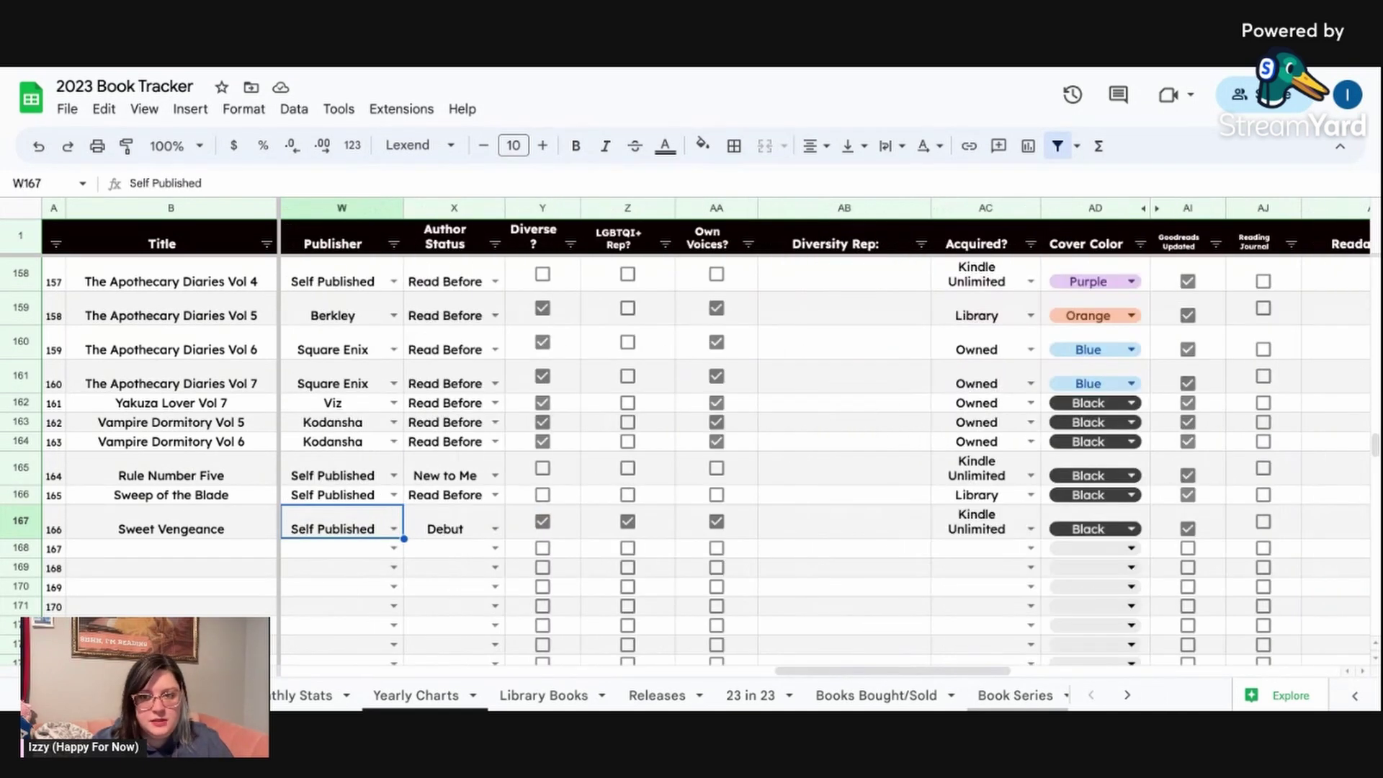
On the Monthly Stats sheet, reduce May's Hours Listened to two decimal places.
{"action": "left_click", "coordinate": [283, 696]}
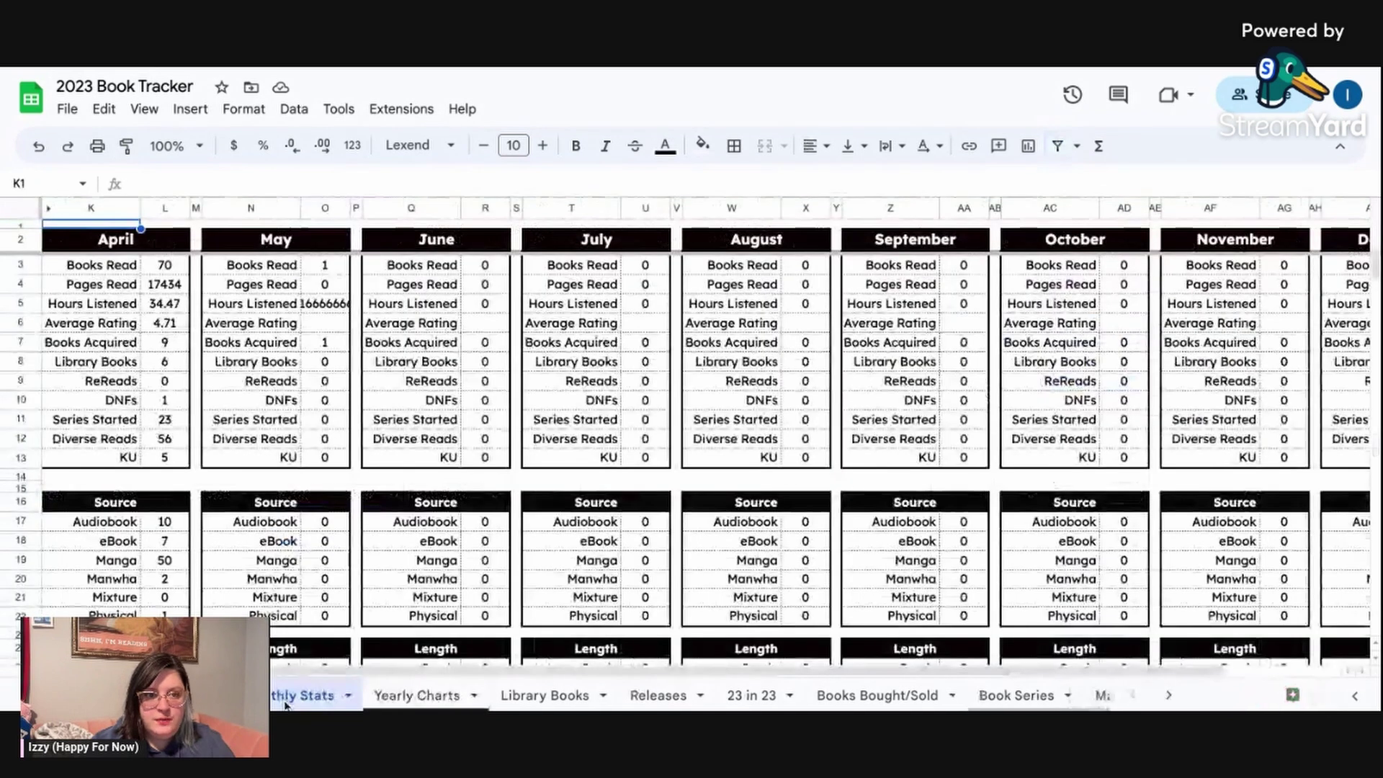
{"action": "left_click", "coordinate": [336, 305]}
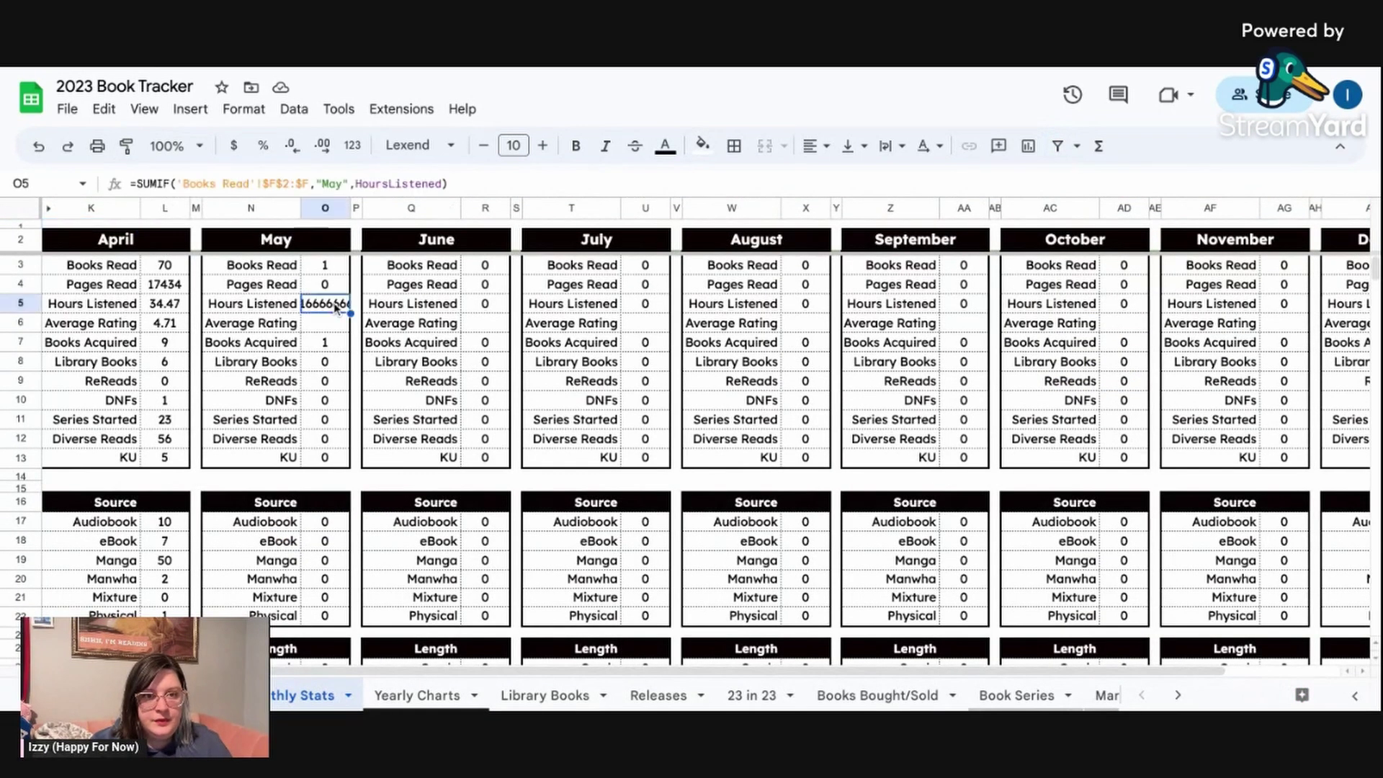
{"action": "left_click", "coordinate": [292, 146]}
{"action": "left_click", "coordinate": [292, 146]}
{"action": "left_click", "coordinate": [292, 147]}
{"action": "left_click", "coordinate": [292, 146]}
{"action": "left_click", "coordinate": [292, 146]}
{"action": "left_click", "coordinate": [291, 146]}
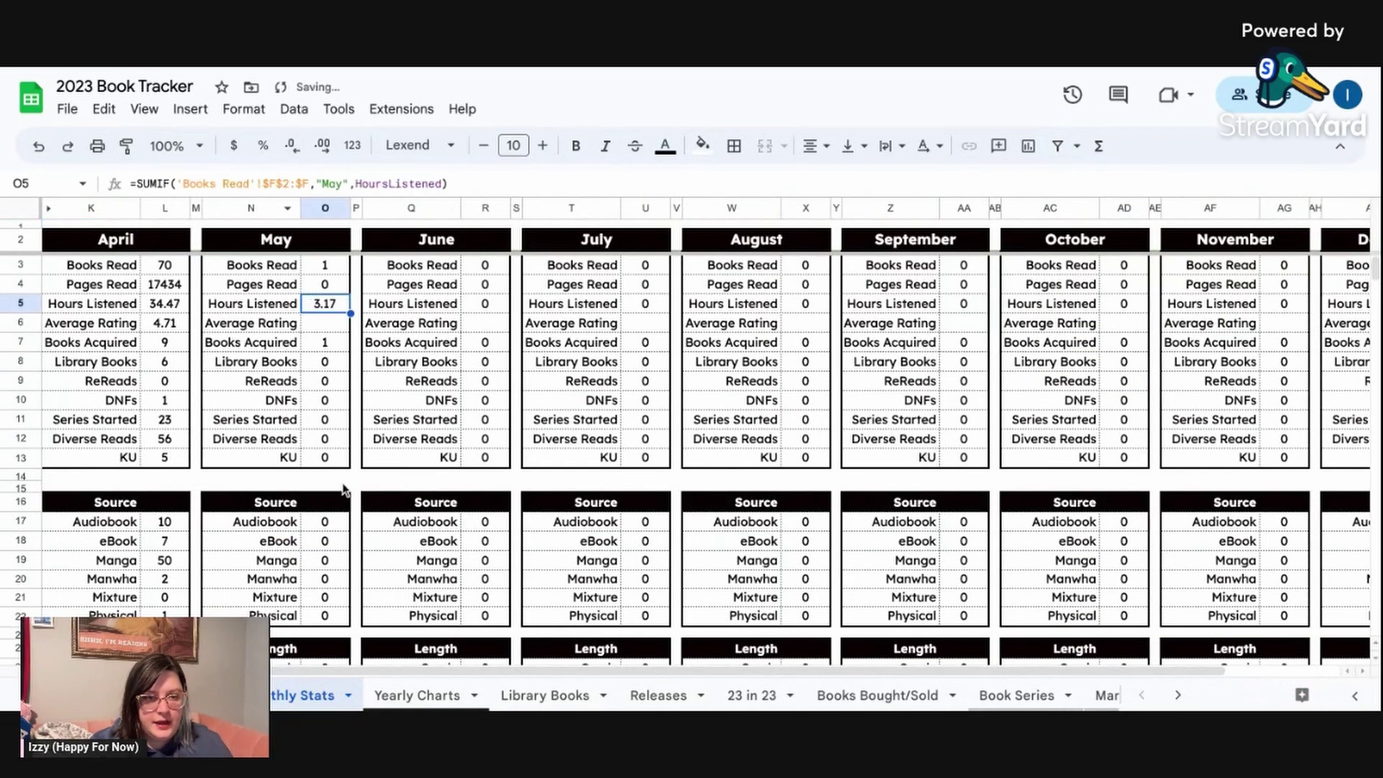
Look over the Yearly Charts, Library Books and Releases sheets.
{"action": "left_click", "coordinate": [416, 696]}
{"action": "scroll", "coordinate": [1142, 584], "scroll_direction": "down", "scroll_amount": 3}
{"action": "scroll", "coordinate": [1142, 584], "scroll_direction": "down", "scroll_amount": 3}
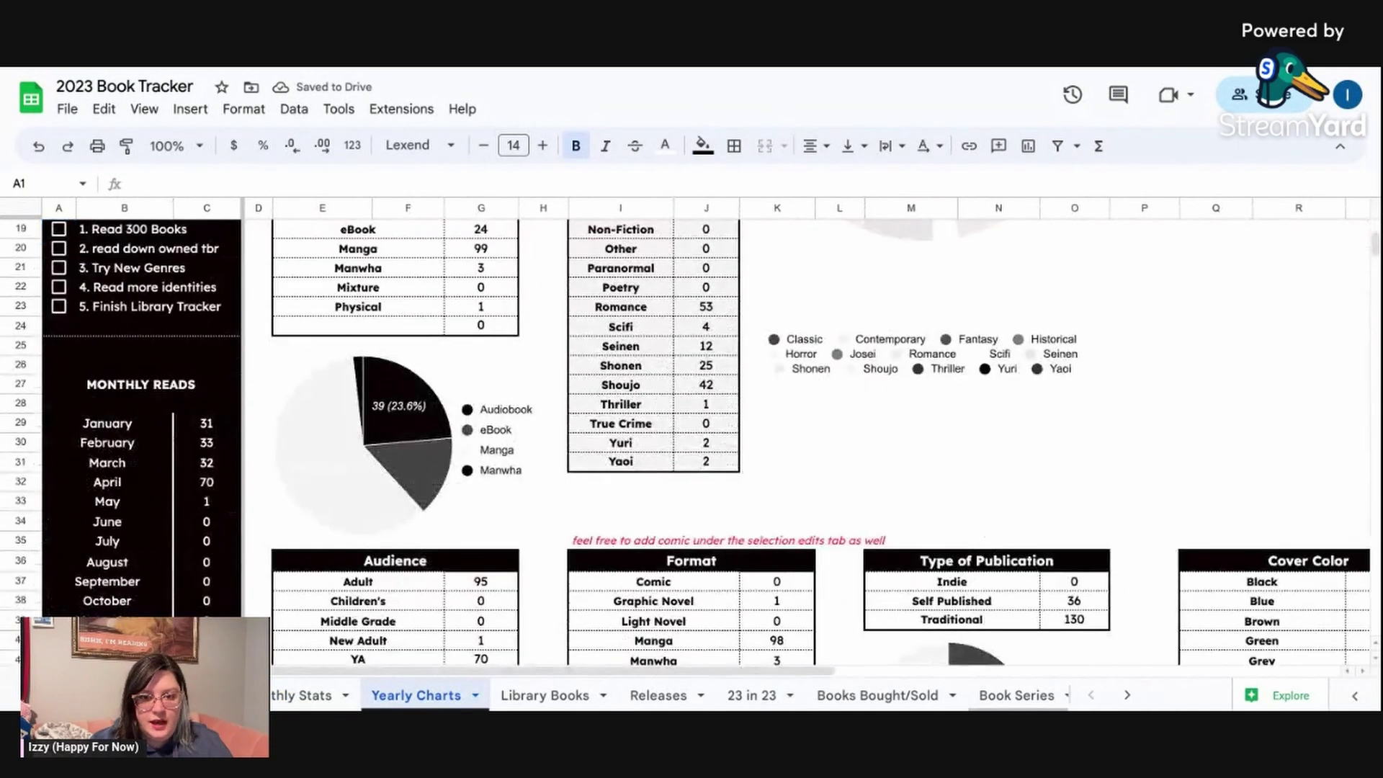
{"action": "left_click", "coordinate": [542, 696]}
{"action": "scroll", "coordinate": [677, 602], "scroll_direction": "down", "scroll_amount": 5}
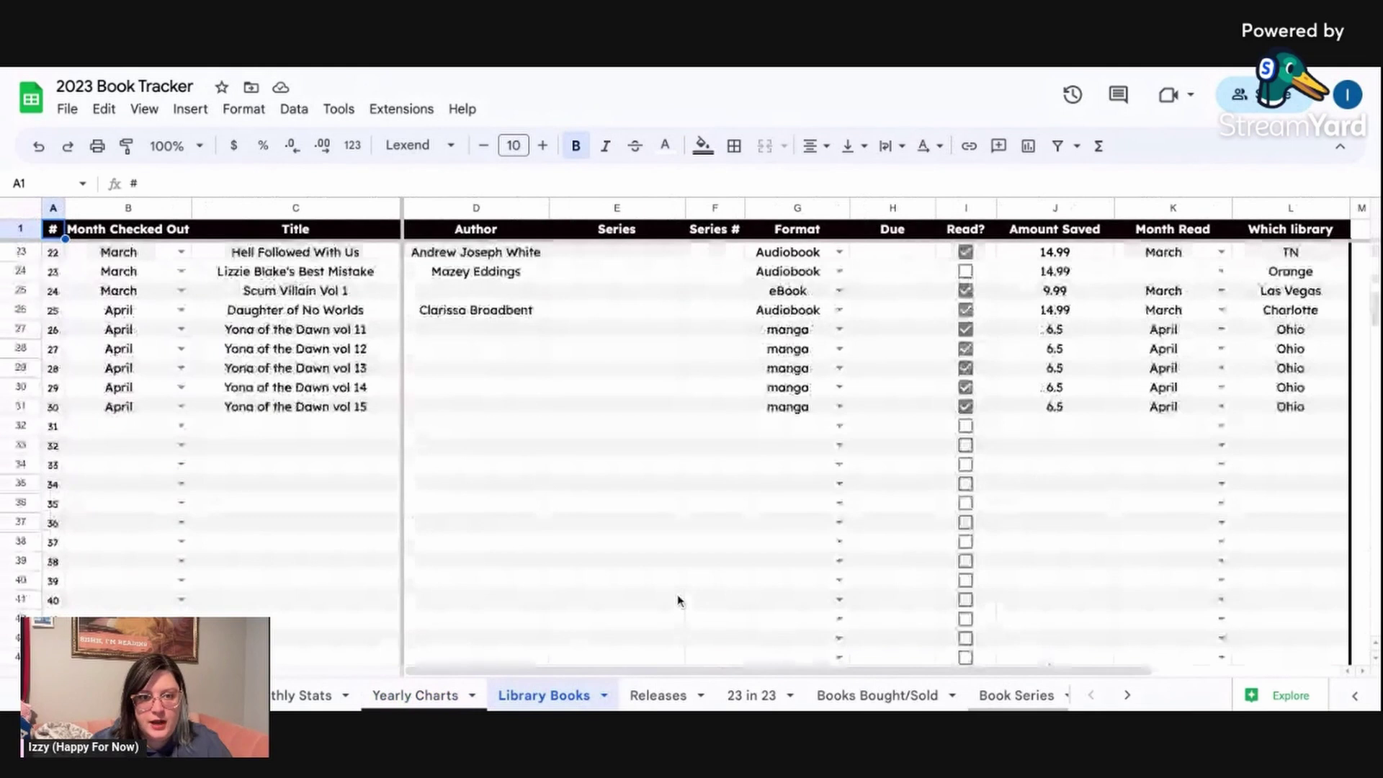
{"action": "left_click", "coordinate": [682, 700]}
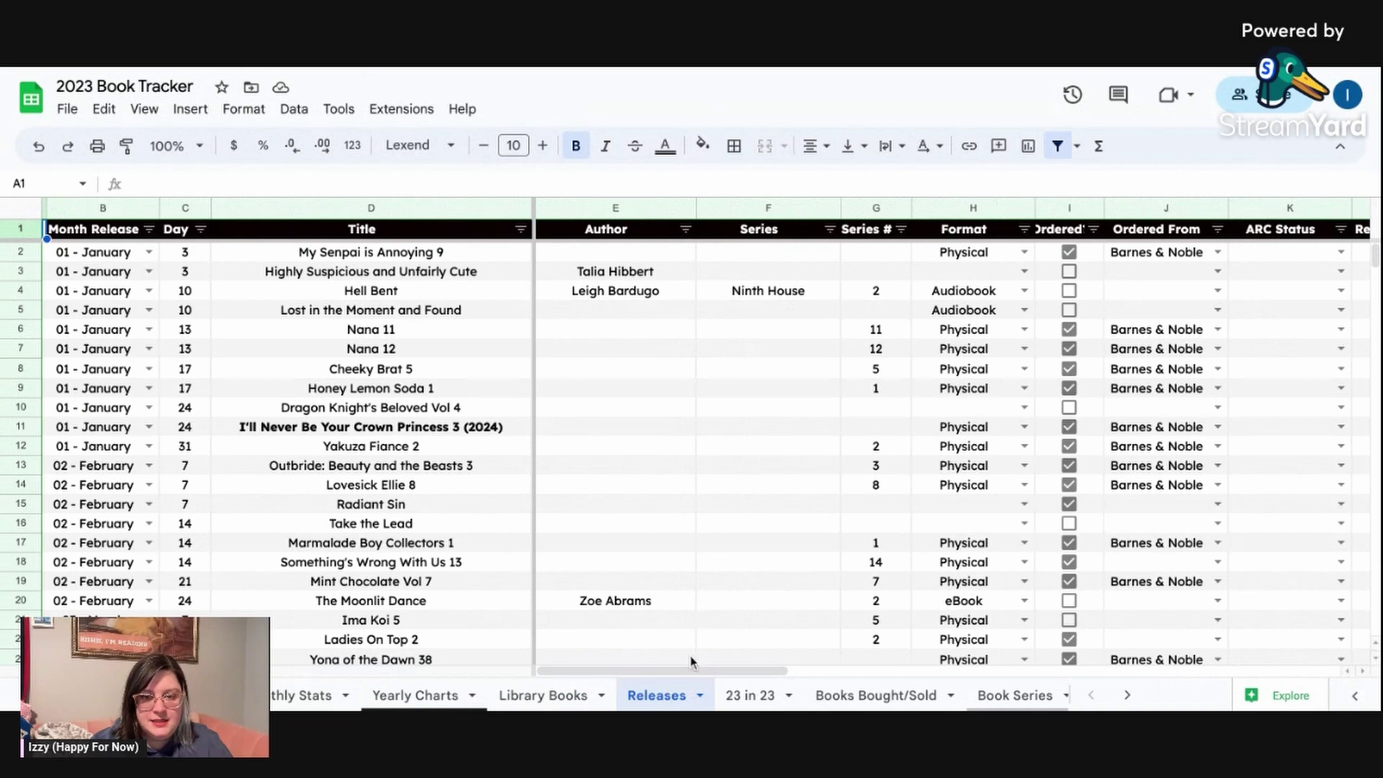
Review the book covers and reading statuses on the 23 in 23 TBR sheet, down to the completed total.
{"action": "left_click", "coordinate": [729, 695]}
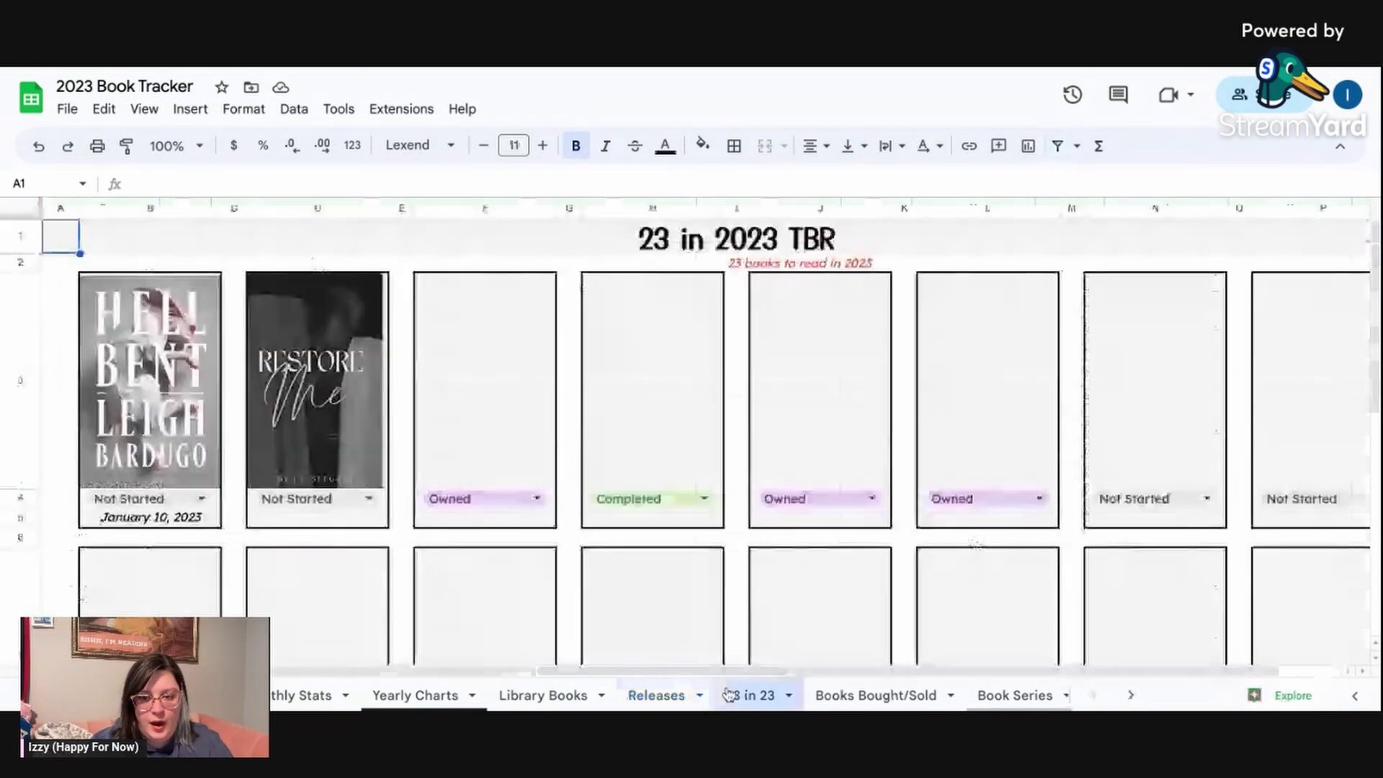
{"action": "scroll", "coordinate": [887, 609], "scroll_direction": "down", "scroll_amount": 1}
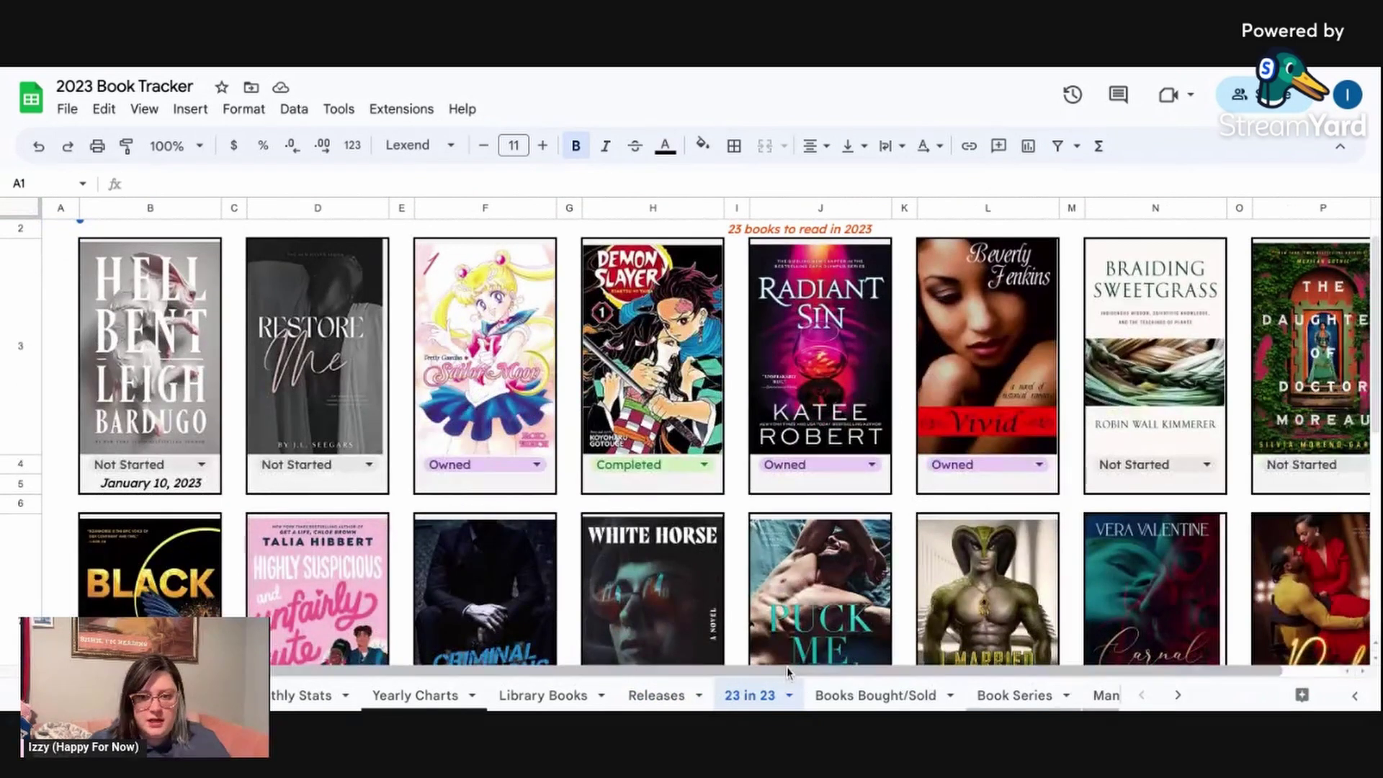
{"action": "scroll", "coordinate": [787, 668], "scroll_direction": "right", "scroll_amount": 1}
{"action": "scroll", "coordinate": [818, 598], "scroll_direction": "down", "scroll_amount": 5}
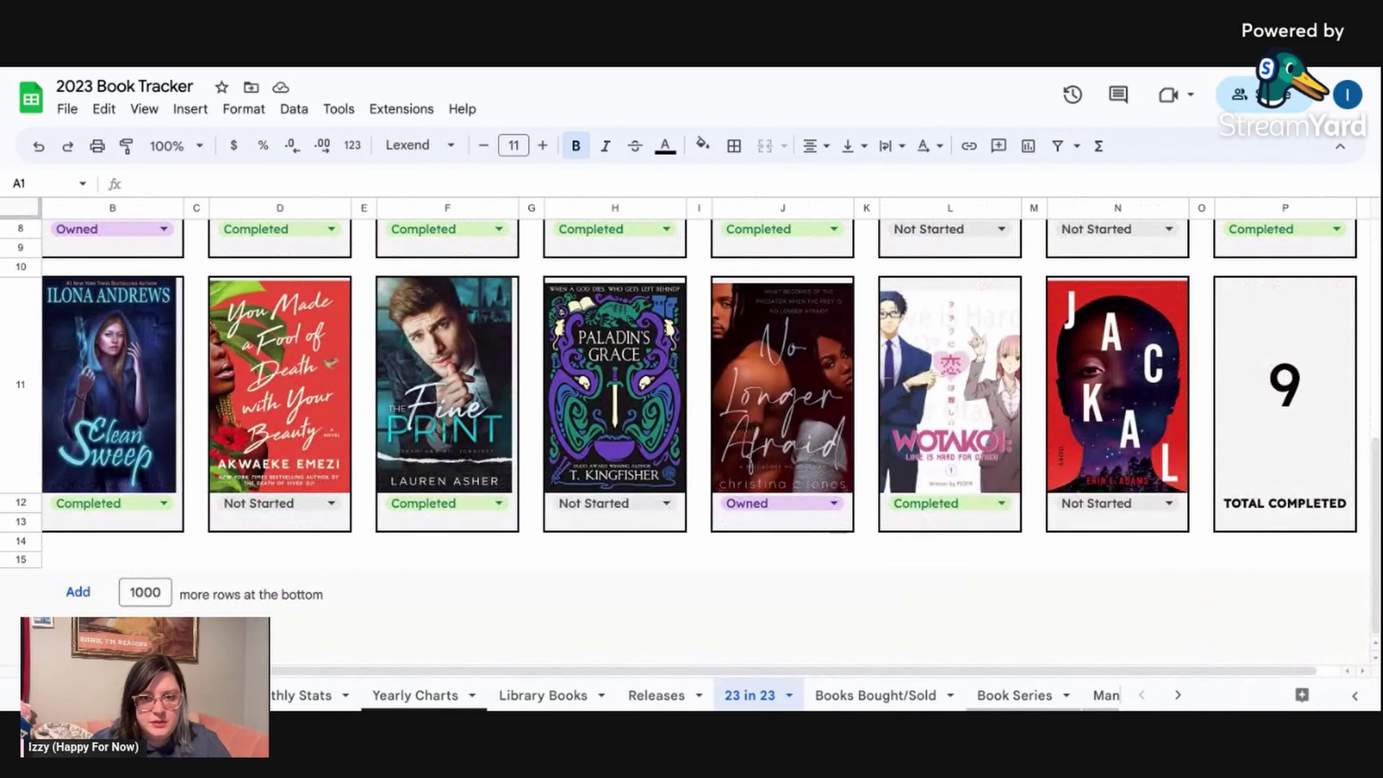
{"action": "scroll", "coordinate": [692, 432], "scroll_direction": "up", "scroll_amount": 3}
Look over the Books Bought/Sold, Book Series and Manga Series Tracker sheets.
{"action": "left_click", "coordinate": [846, 693]}
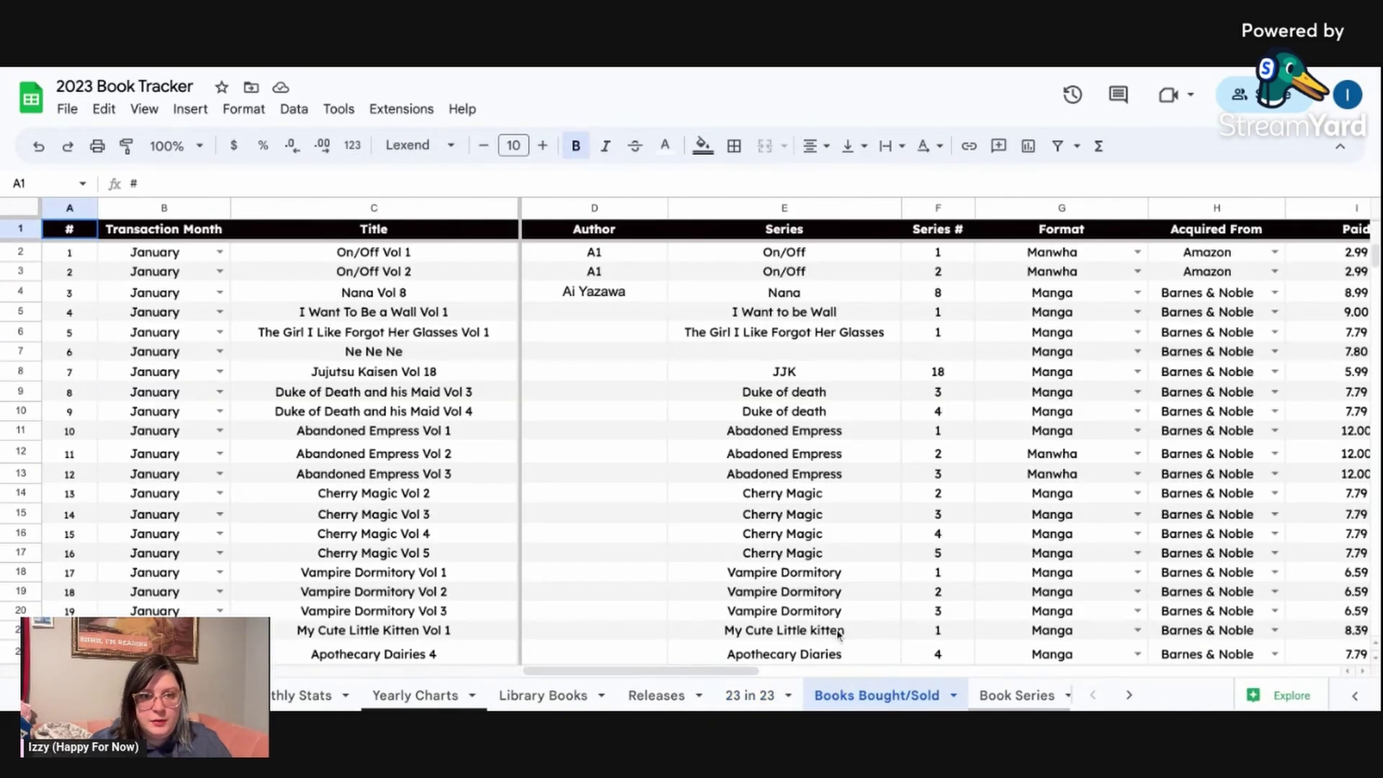
{"action": "left_click", "coordinate": [1011, 696]}
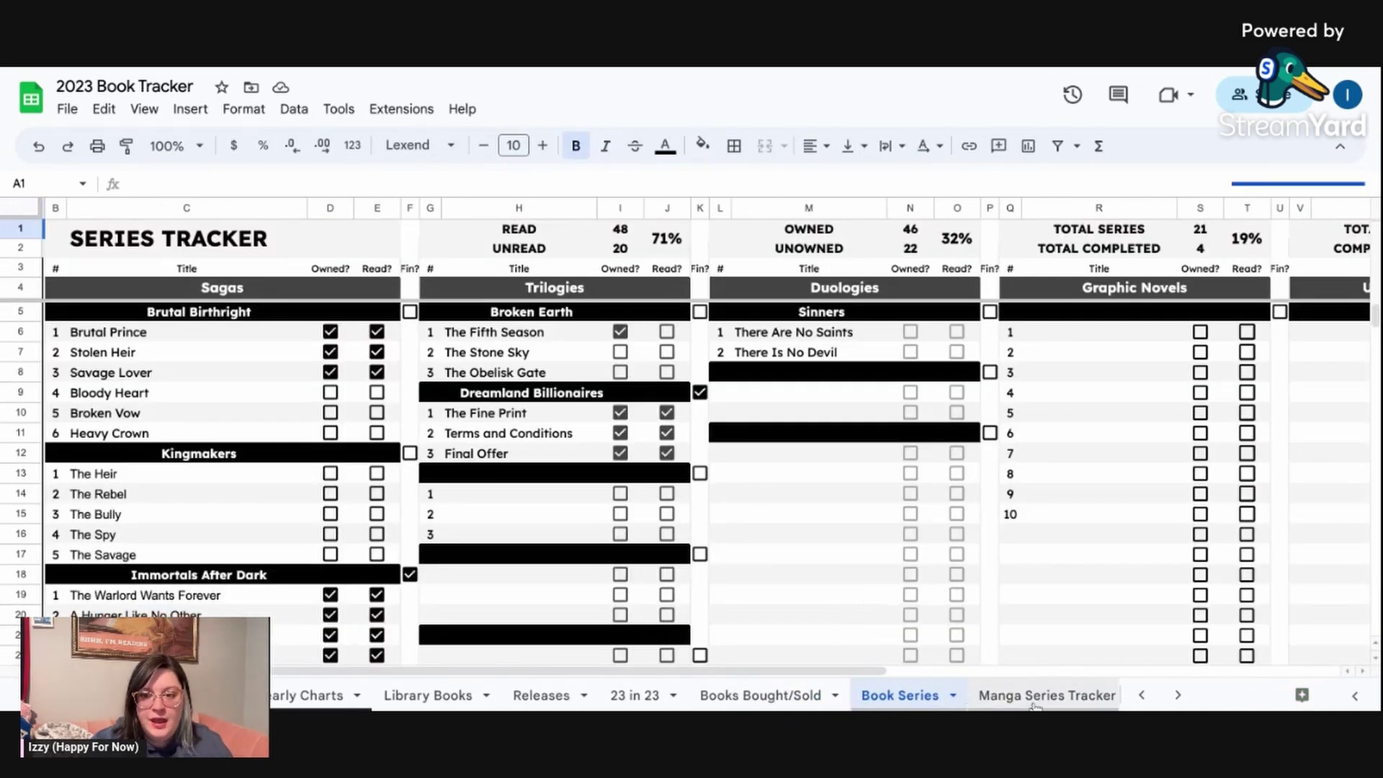
{"action": "left_click", "coordinate": [1034, 697]}
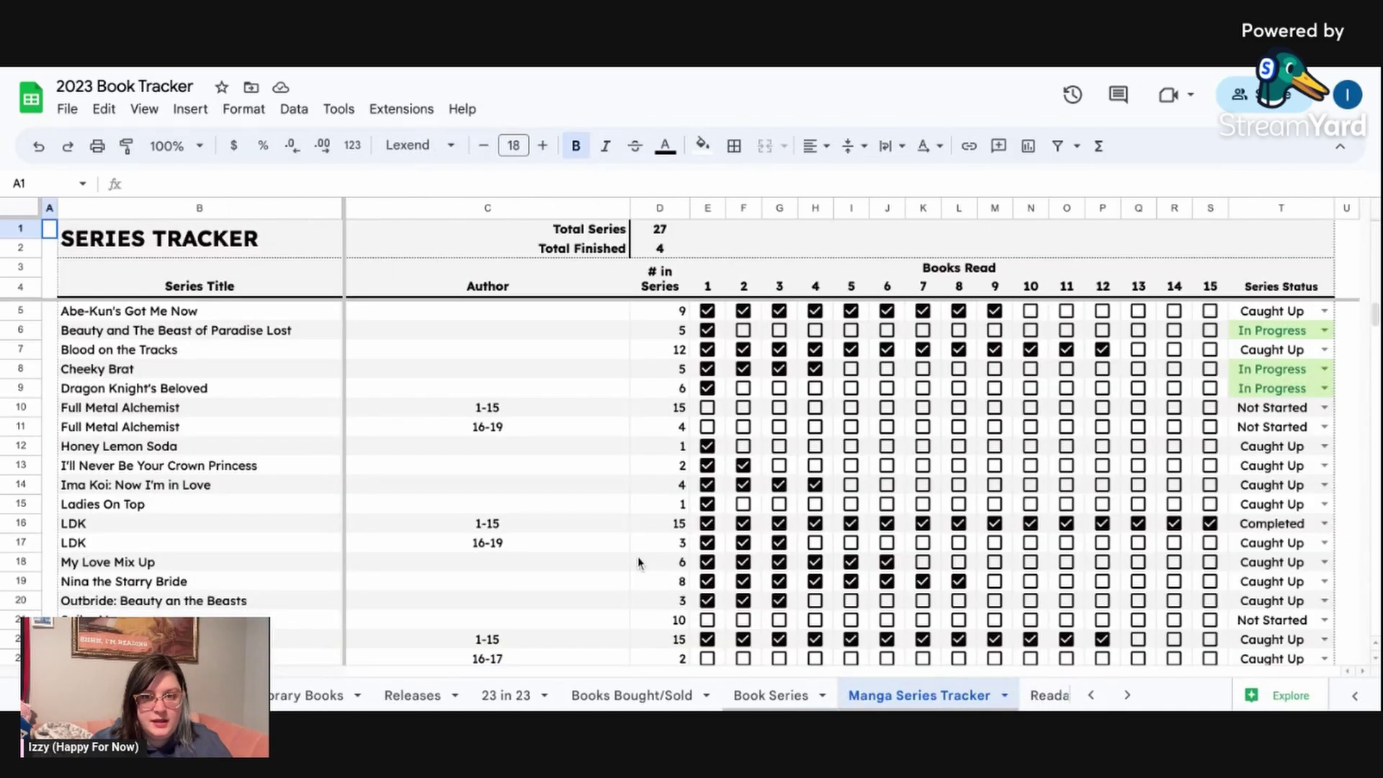
{"action": "scroll", "coordinate": [684, 577], "scroll_direction": "down", "scroll_amount": 4}
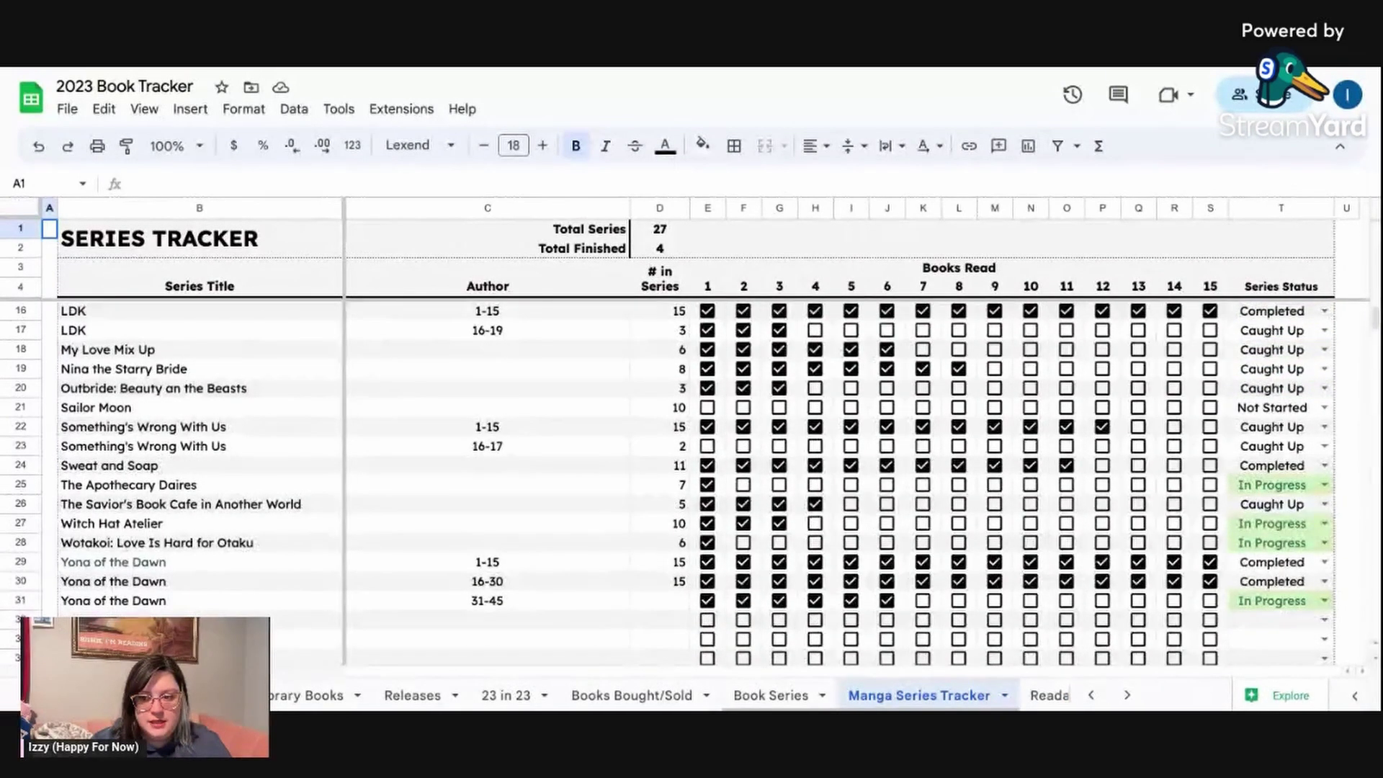
Hide the Readathons sheet.
{"action": "left_click", "coordinate": [1047, 696]}
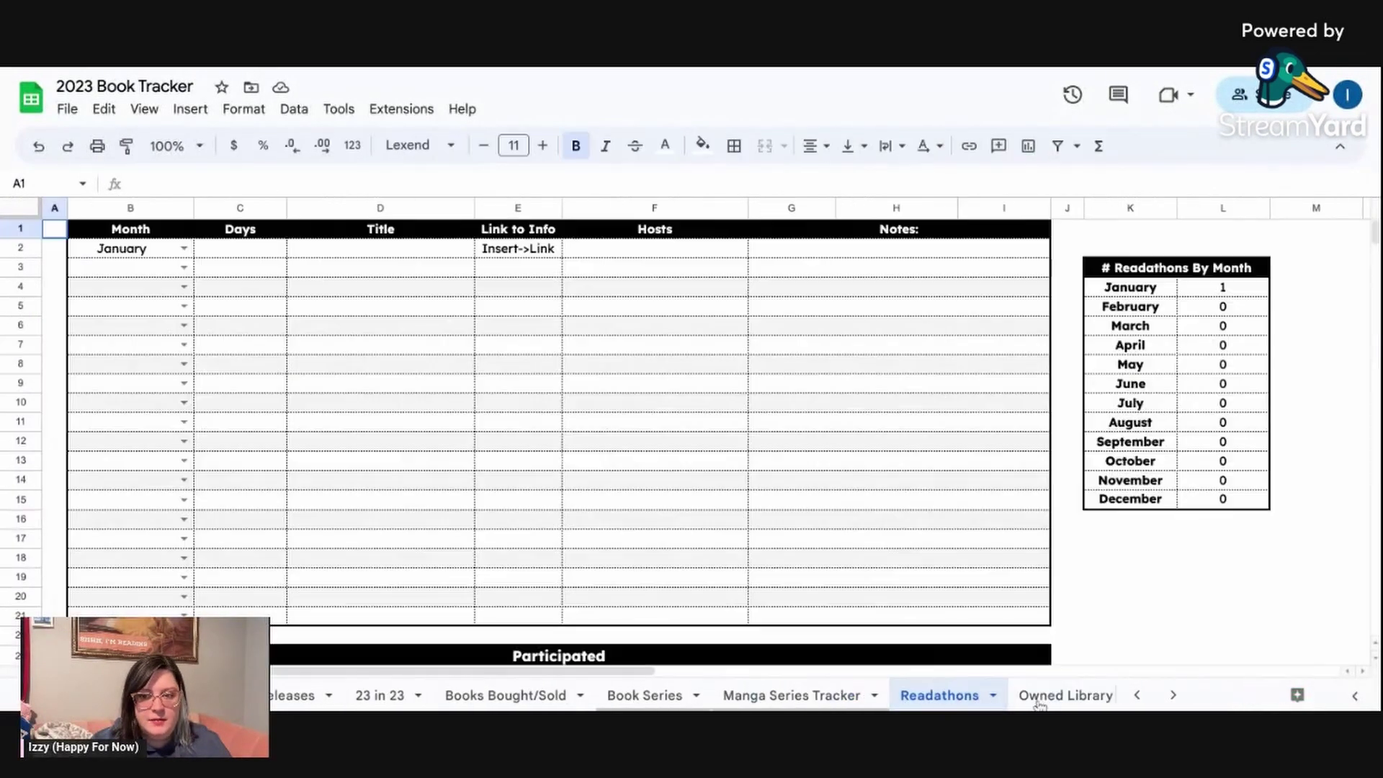
{"action": "left_click", "coordinate": [994, 696]}
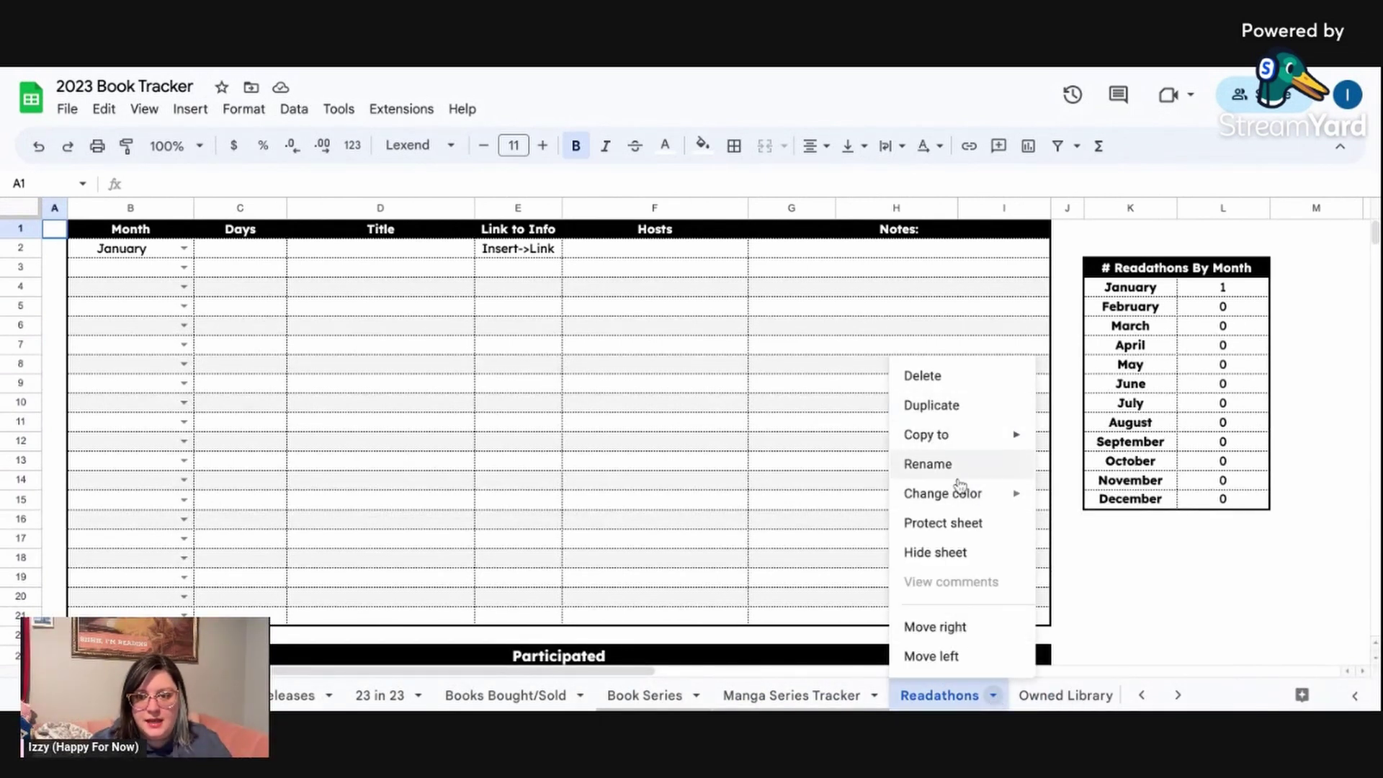
{"action": "left_click", "coordinate": [964, 552]}
Look over the Owned Library and Selection Edits sheets, then return to the Releases sheet.
{"action": "scroll", "coordinate": [929, 603], "scroll_direction": "down", "scroll_amount": 1}
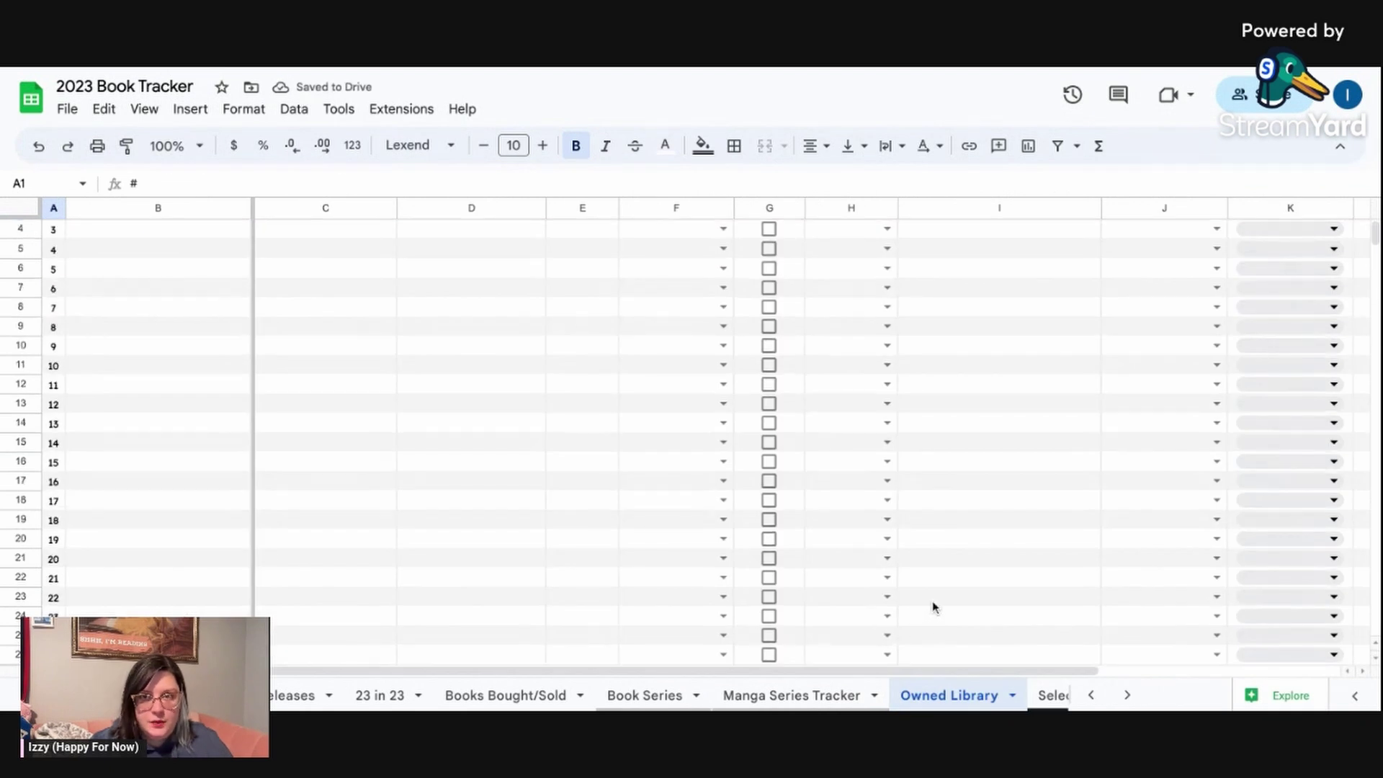
{"action": "left_click", "coordinate": [1050, 696]}
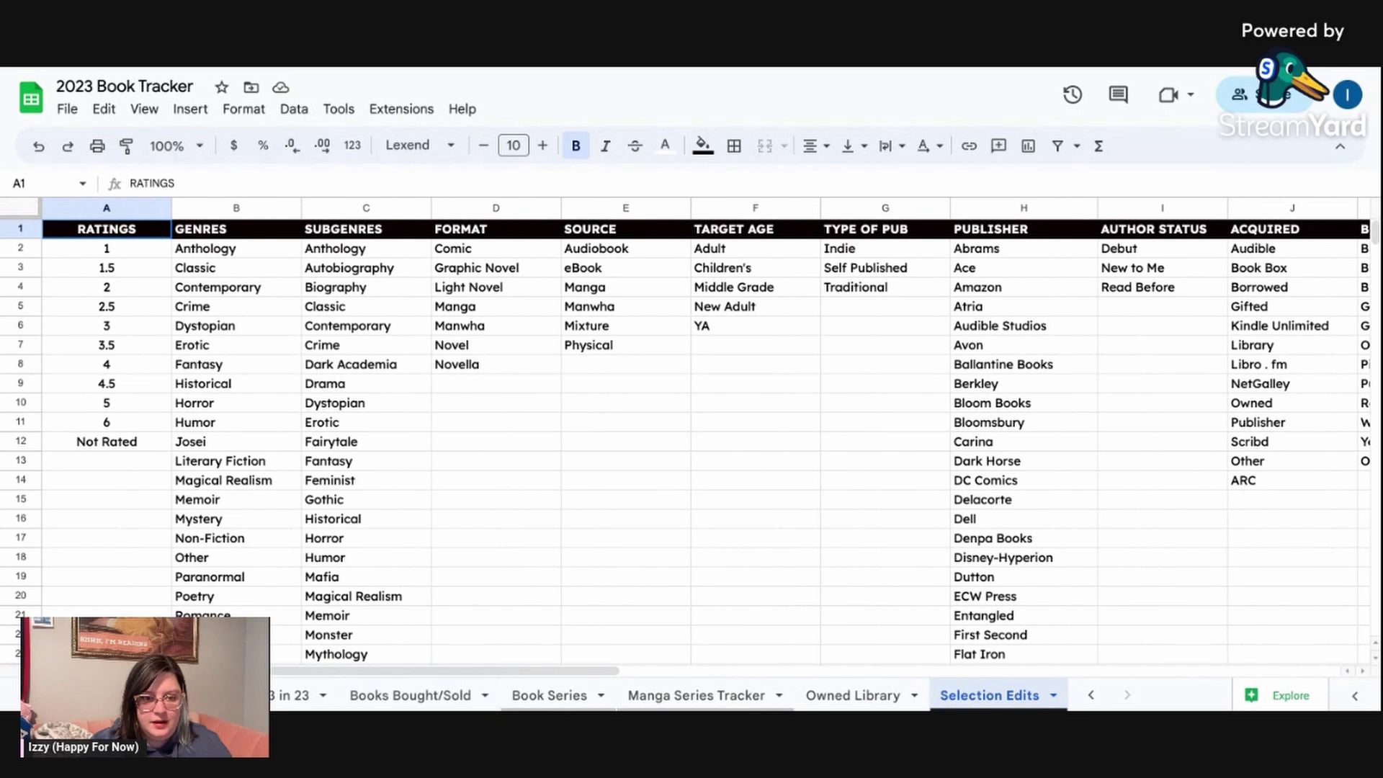
{"action": "left_click", "coordinate": [195, 695]}
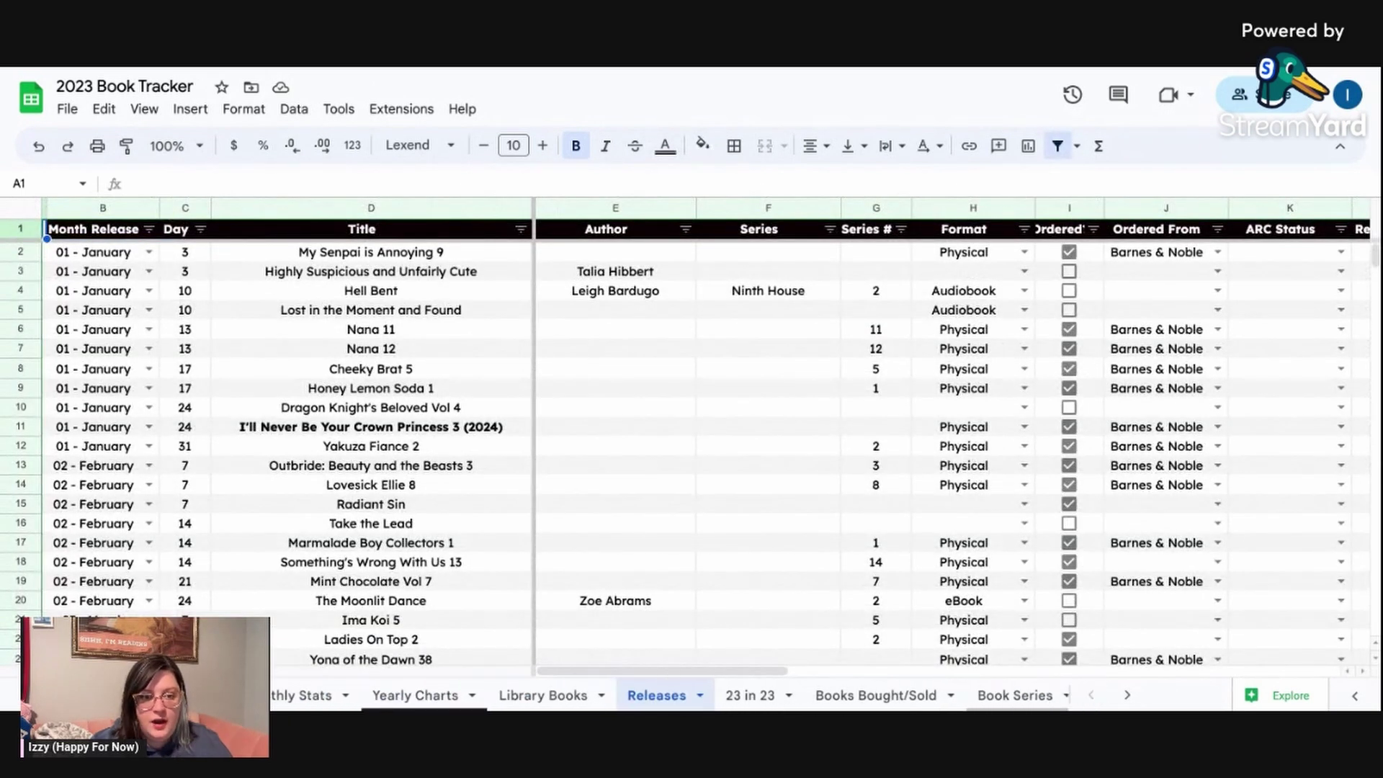
Switch to the RWYO Tracker and review its reading log from the January books down to the last April entries.
{"action": "left_click", "coordinate": [165, 695]}
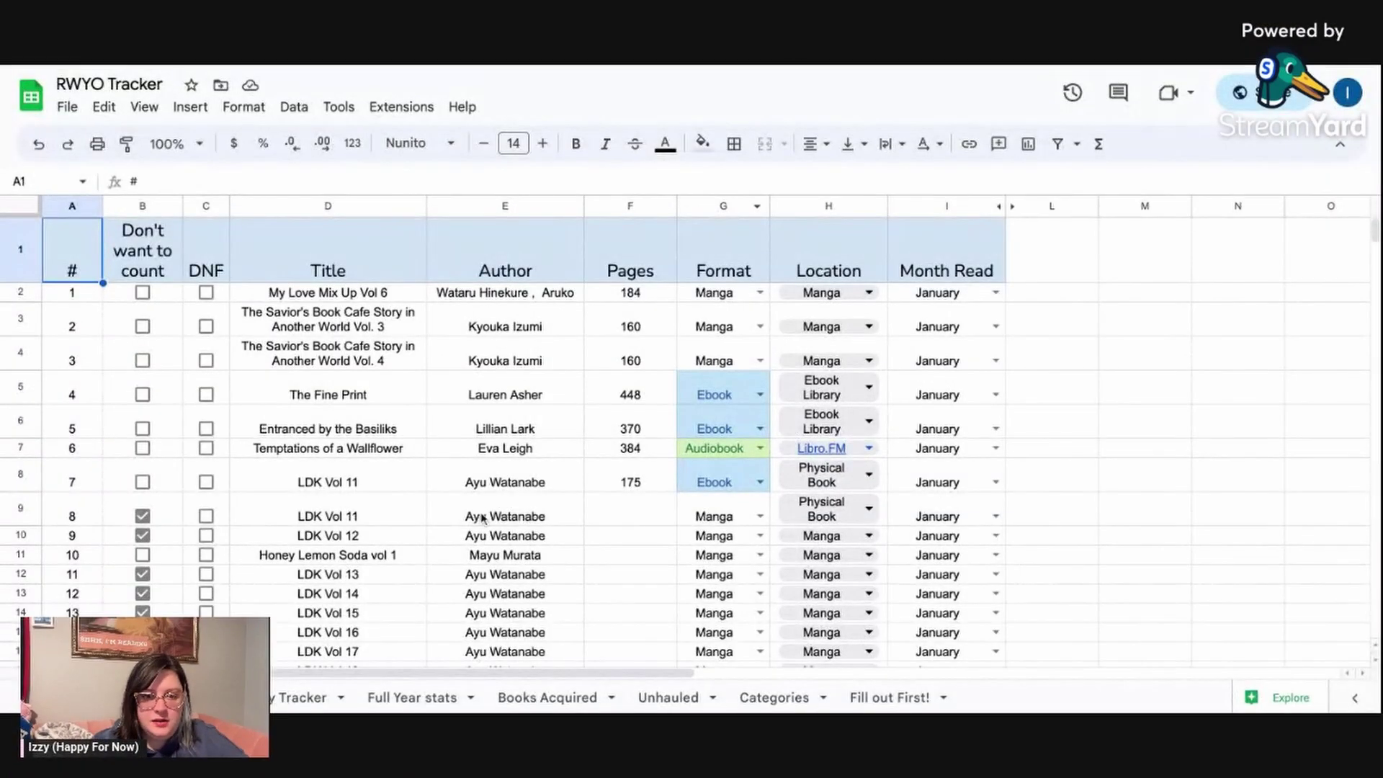
{"action": "scroll", "coordinate": [483, 517], "scroll_direction": "down", "scroll_amount": 3}
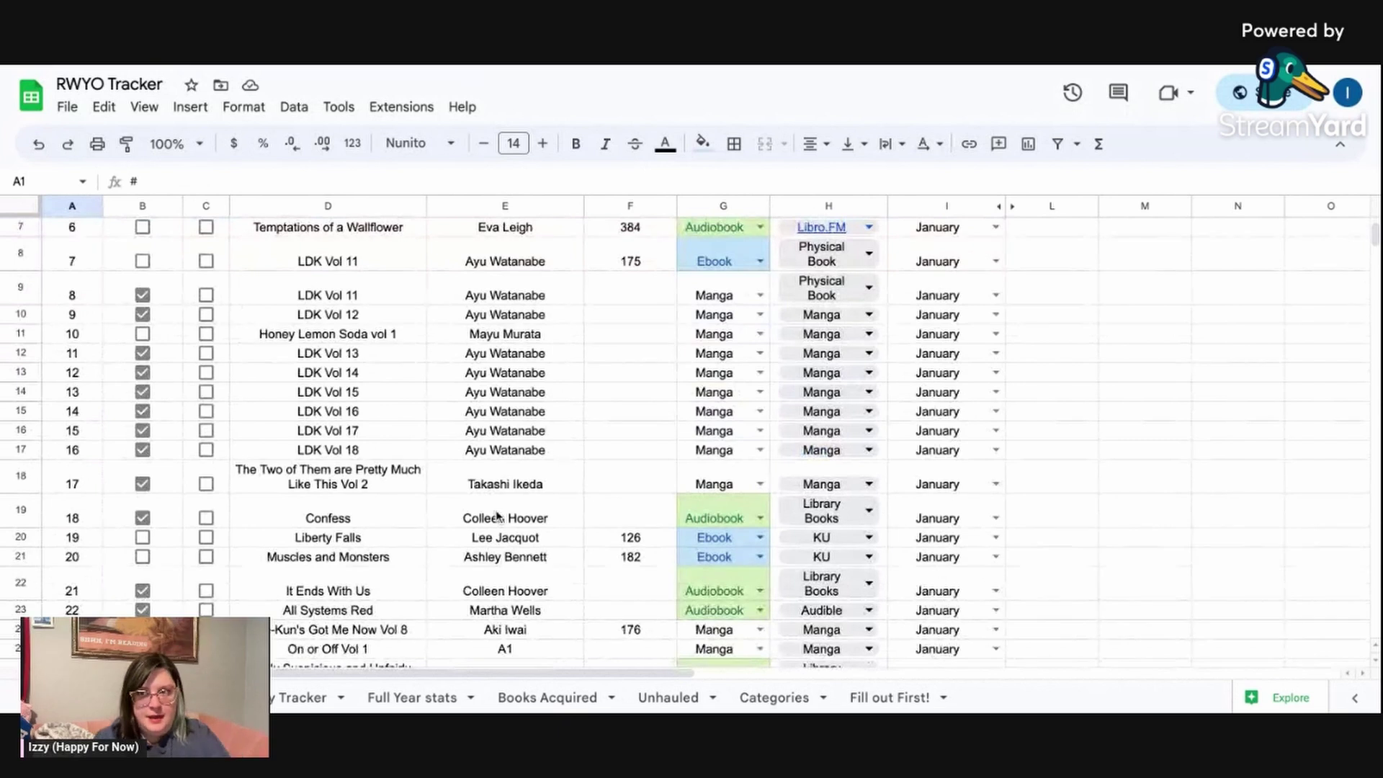
{"action": "scroll", "coordinate": [496, 479], "scroll_direction": "down", "scroll_amount": 6}
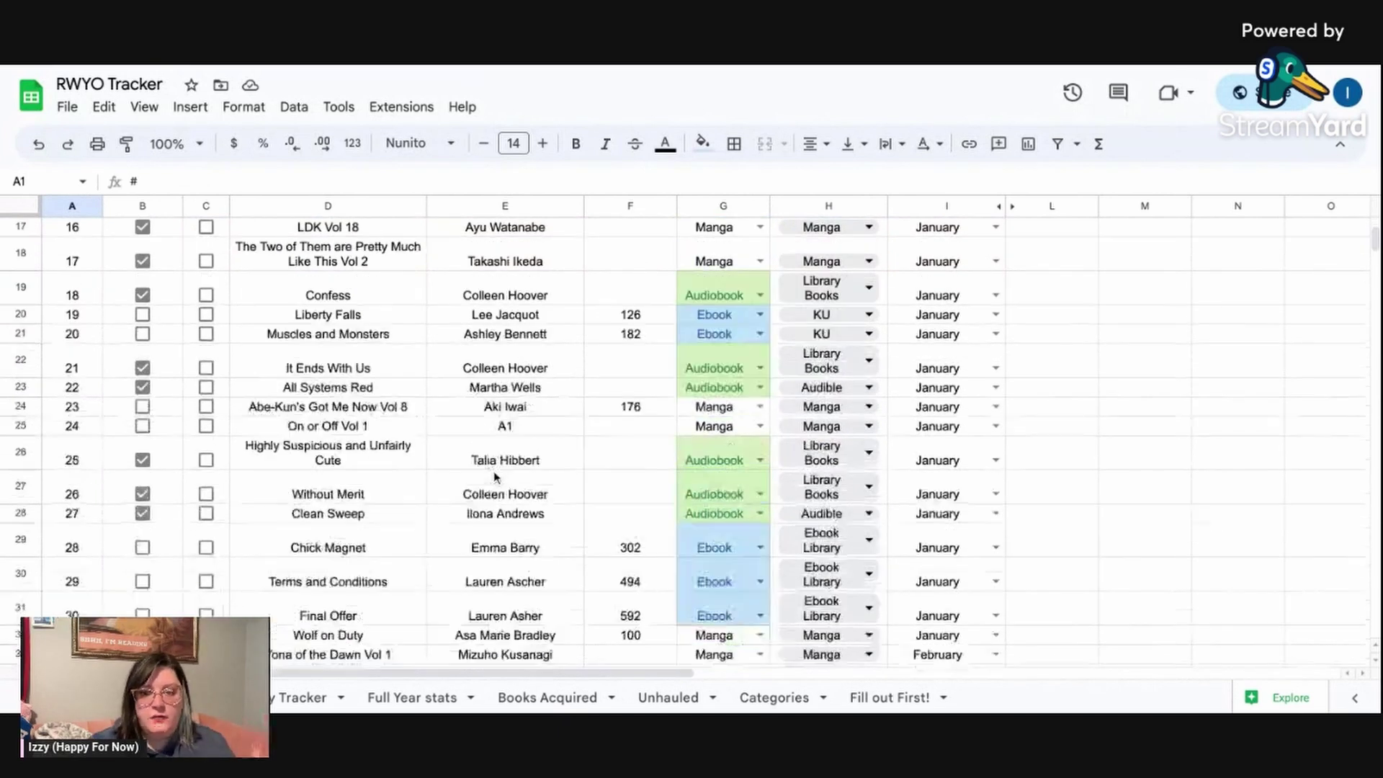
{"action": "scroll", "coordinate": [496, 481], "scroll_direction": "down", "scroll_amount": 18}
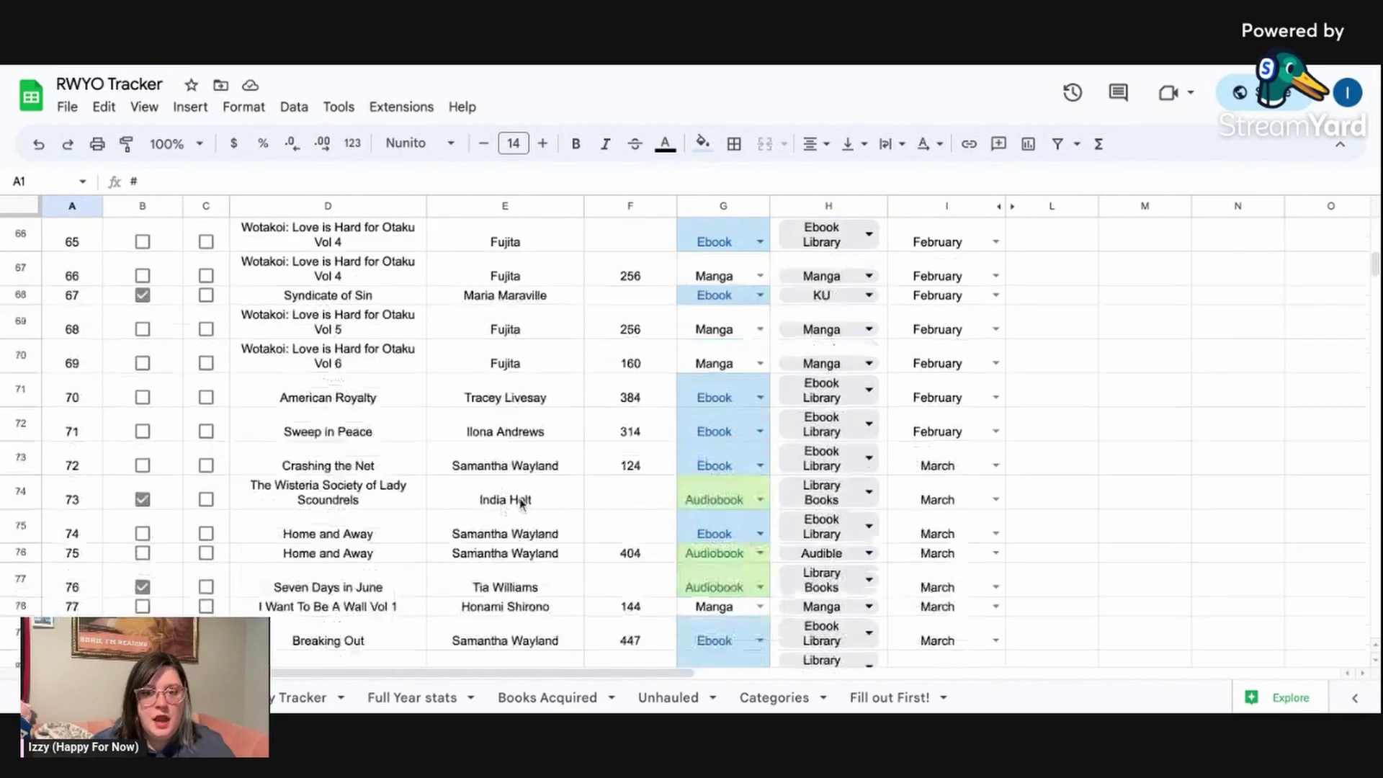
{"action": "scroll", "coordinate": [687, 533], "scroll_direction": "down", "scroll_amount": 15}
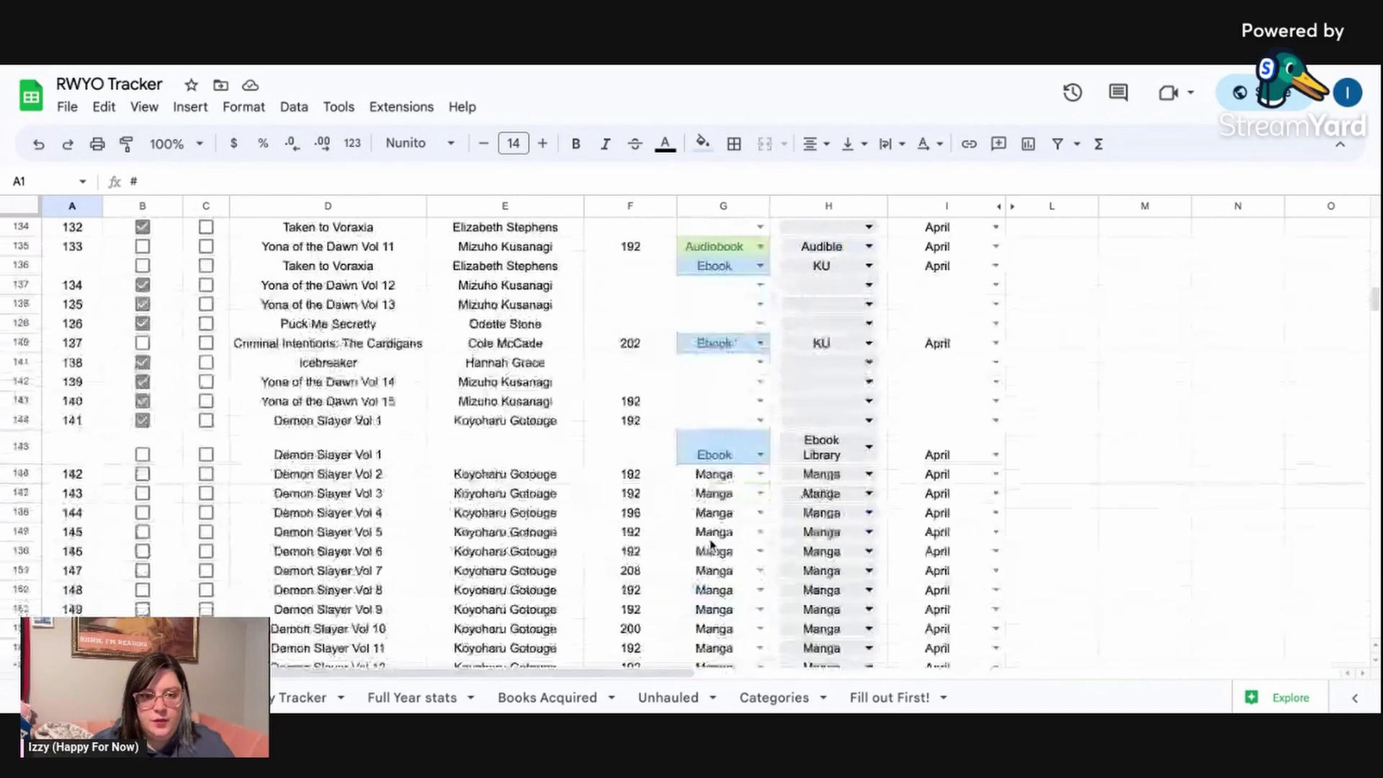
{"action": "scroll", "coordinate": [922, 526], "scroll_direction": "down", "scroll_amount": 3}
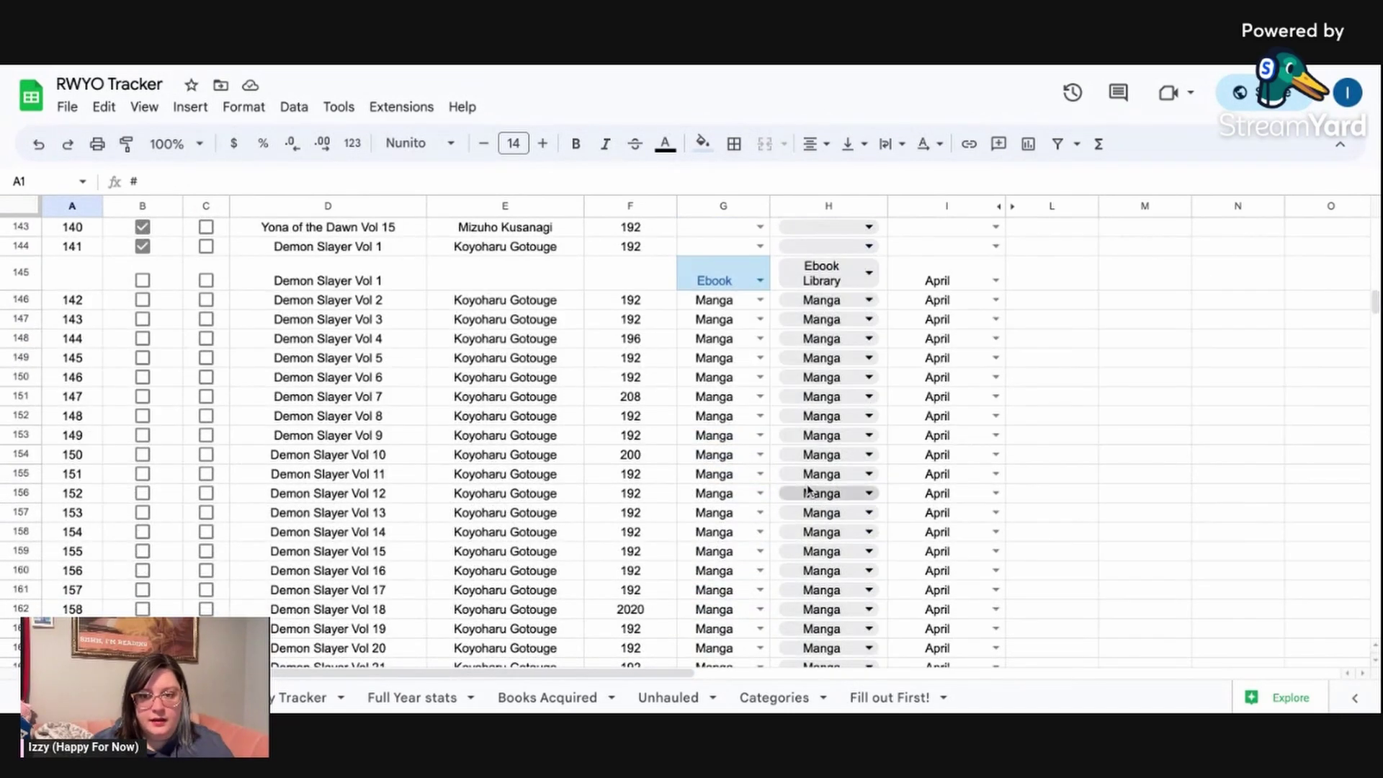
{"action": "scroll", "coordinate": [902, 489], "scroll_direction": "up", "scroll_amount": 20}
{"action": "scroll", "coordinate": [902, 489], "scroll_direction": "up", "scroll_amount": 15}
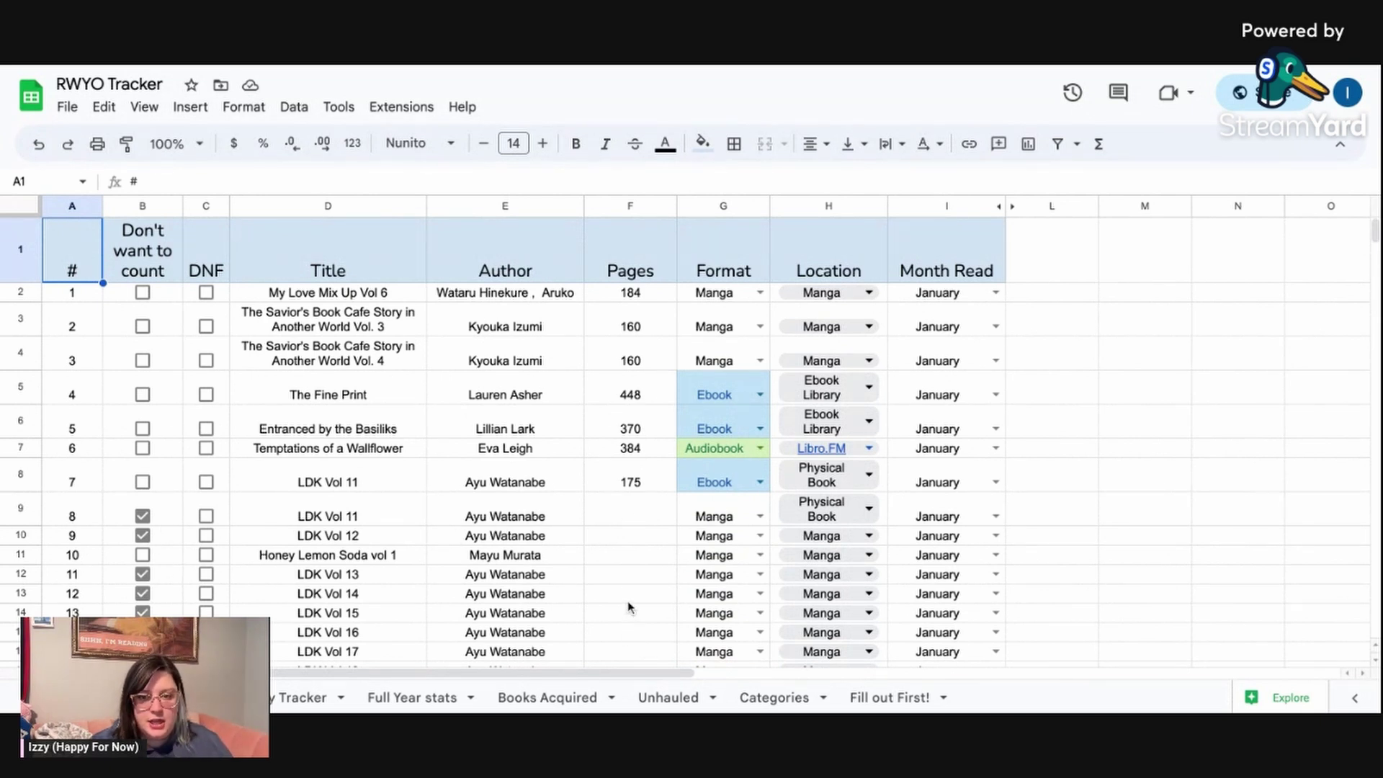
{"action": "scroll", "coordinate": [628, 608], "scroll_direction": "down", "scroll_amount": 20}
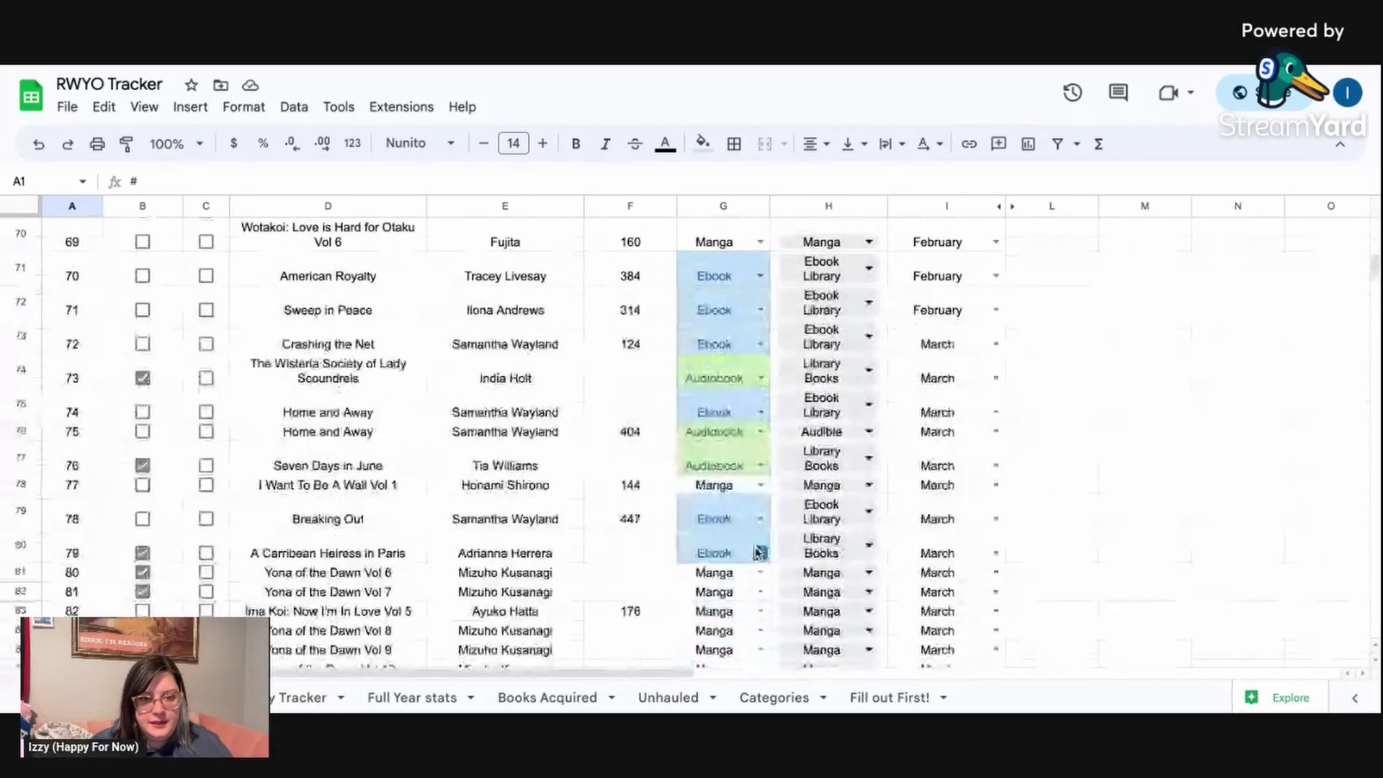
{"action": "scroll", "coordinate": [760, 552], "scroll_direction": "down", "scroll_amount": 20}
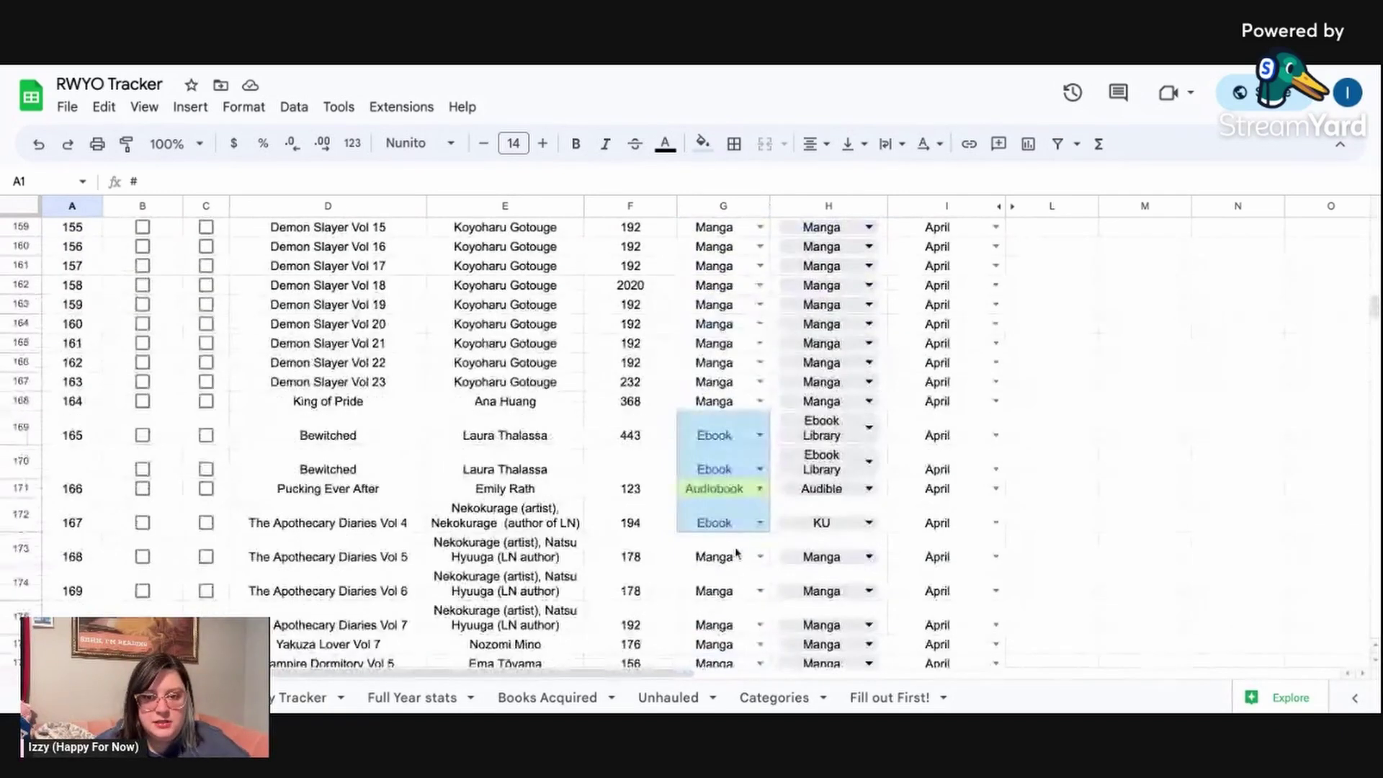
{"action": "scroll", "coordinate": [737, 553], "scroll_direction": "down", "scroll_amount": 8}
{"action": "scroll", "coordinate": [685, 550], "scroll_direction": "up", "scroll_amount": 6}
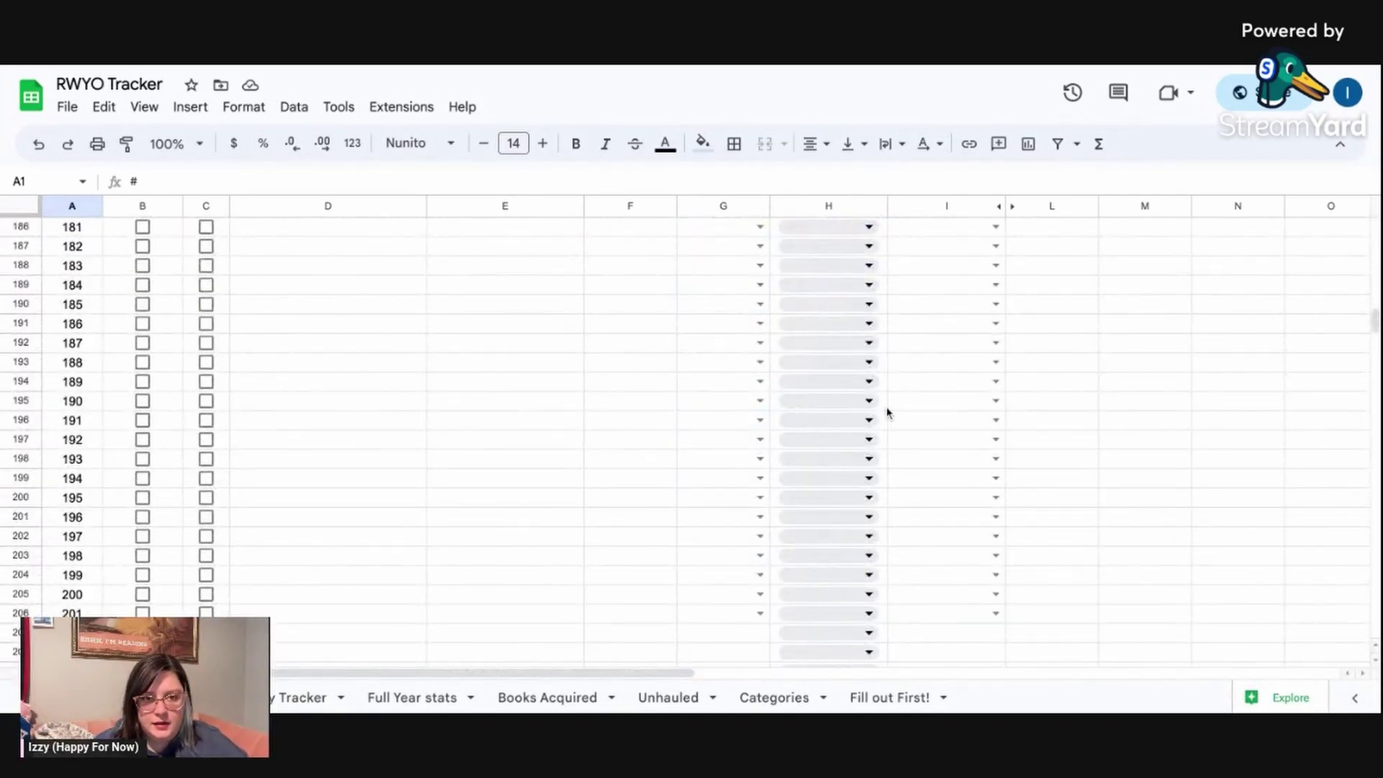
Mark Sweet Vengeance as DNF in the reading log.
{"action": "left_click", "coordinate": [328, 480]}
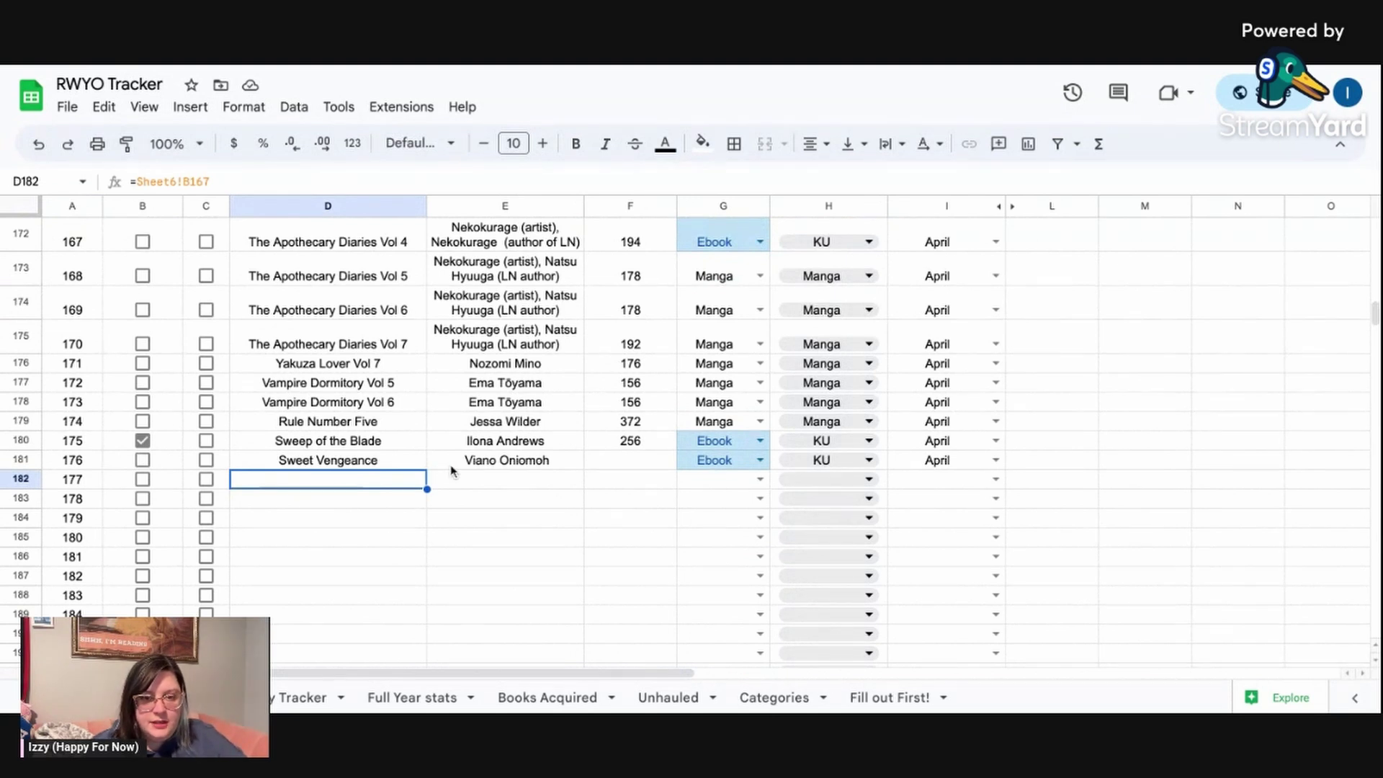
{"action": "left_click", "coordinate": [650, 442]}
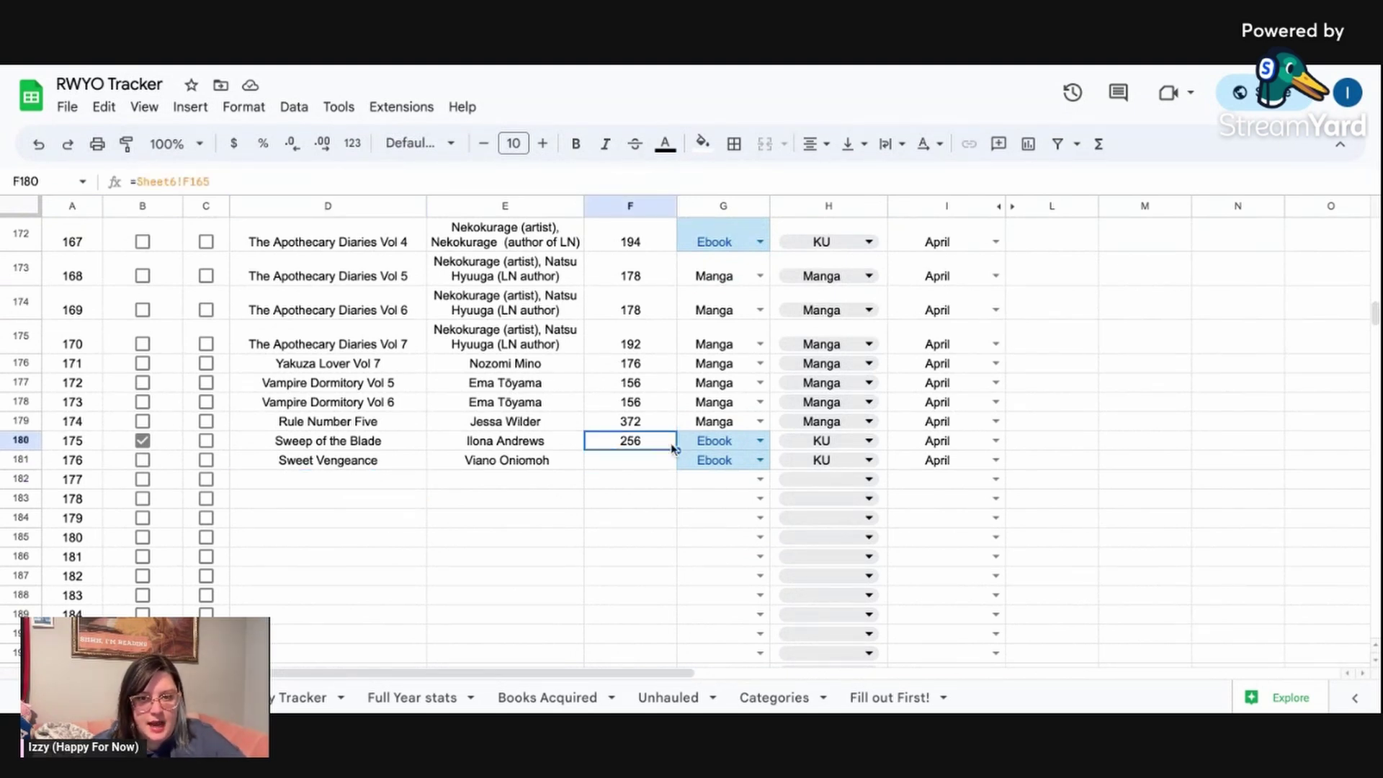
{"action": "left_click_drag", "start_coordinate": [675, 449], "coordinate": [669, 461]}
{"action": "left_click", "coordinate": [643, 483]}
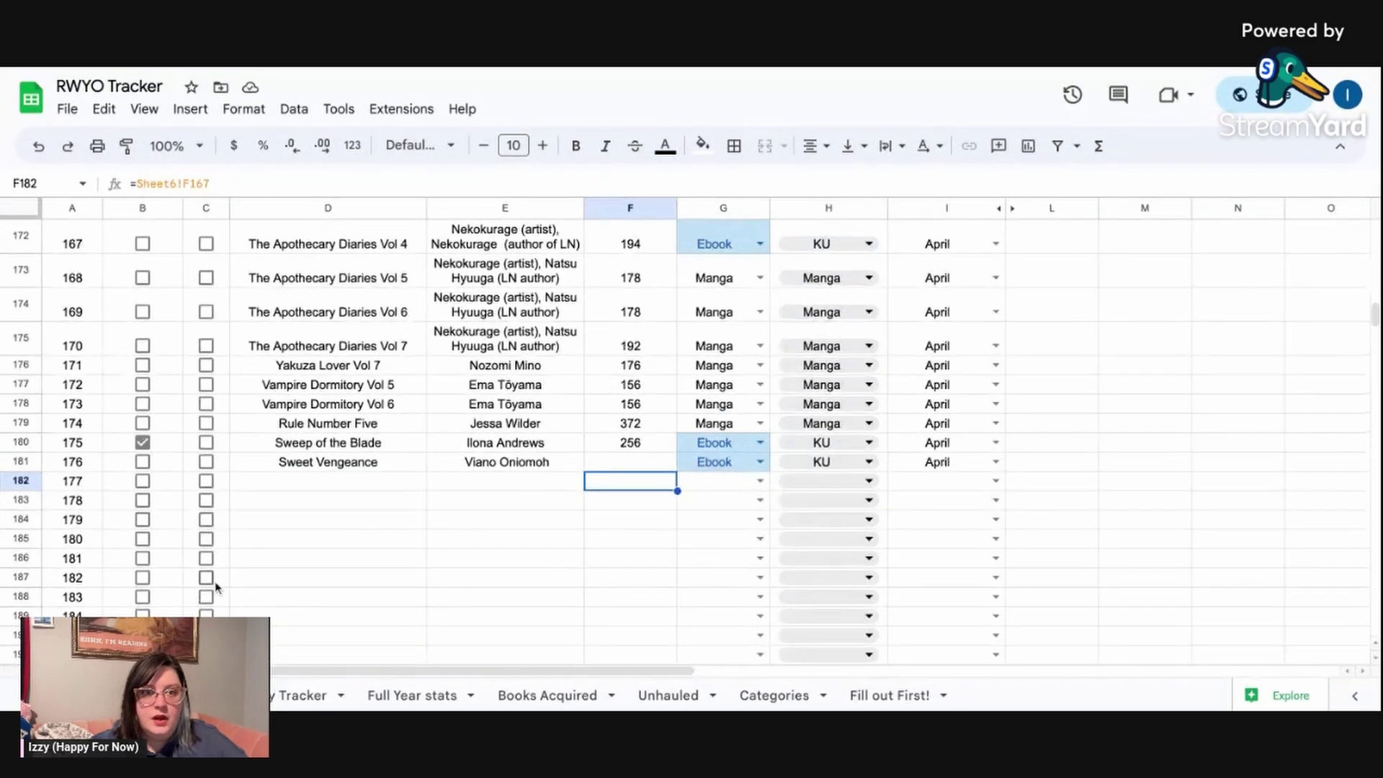
{"action": "left_click", "coordinate": [206, 462]}
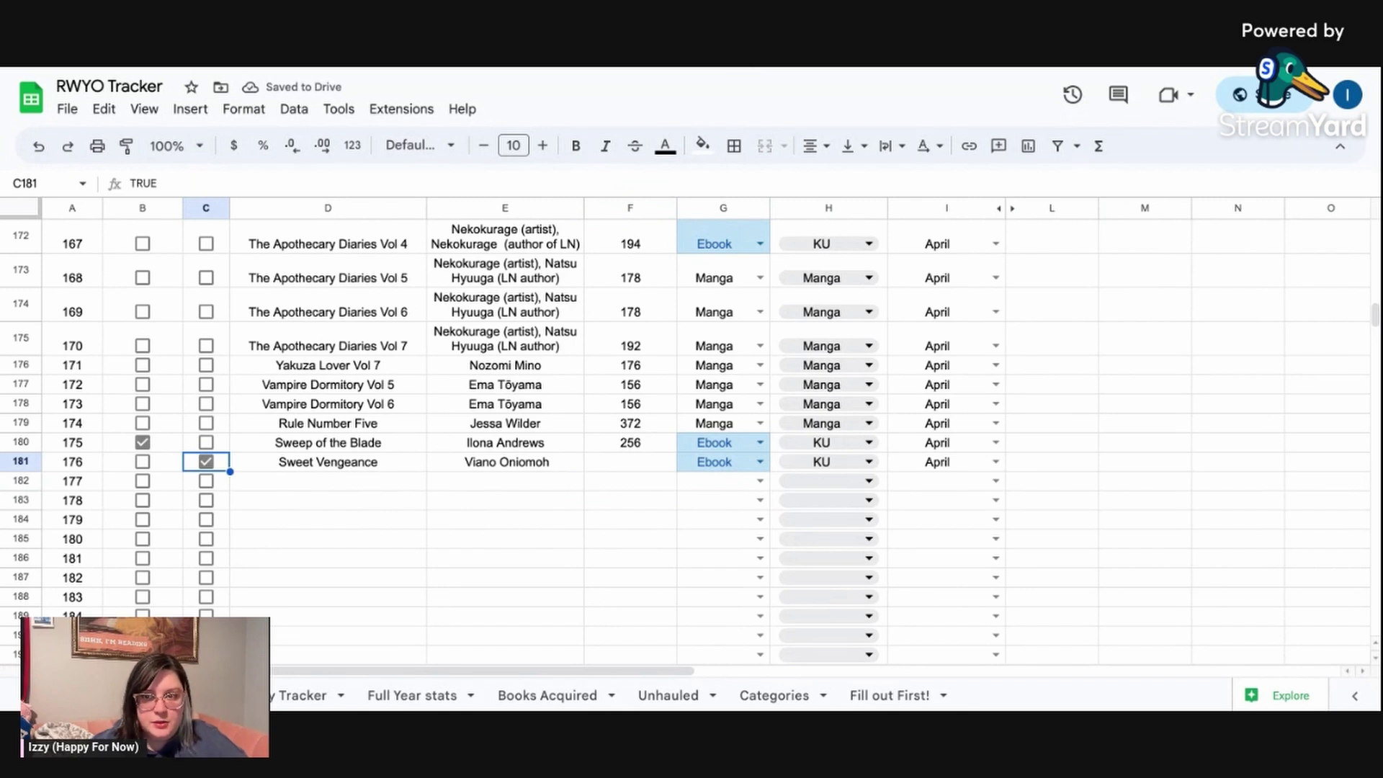
Look over the monthly tracker's acquired, unhauled and end-of-month sections, and the goal and charts on the Full Year stats sheet.
{"action": "left_click", "coordinate": [301, 696]}
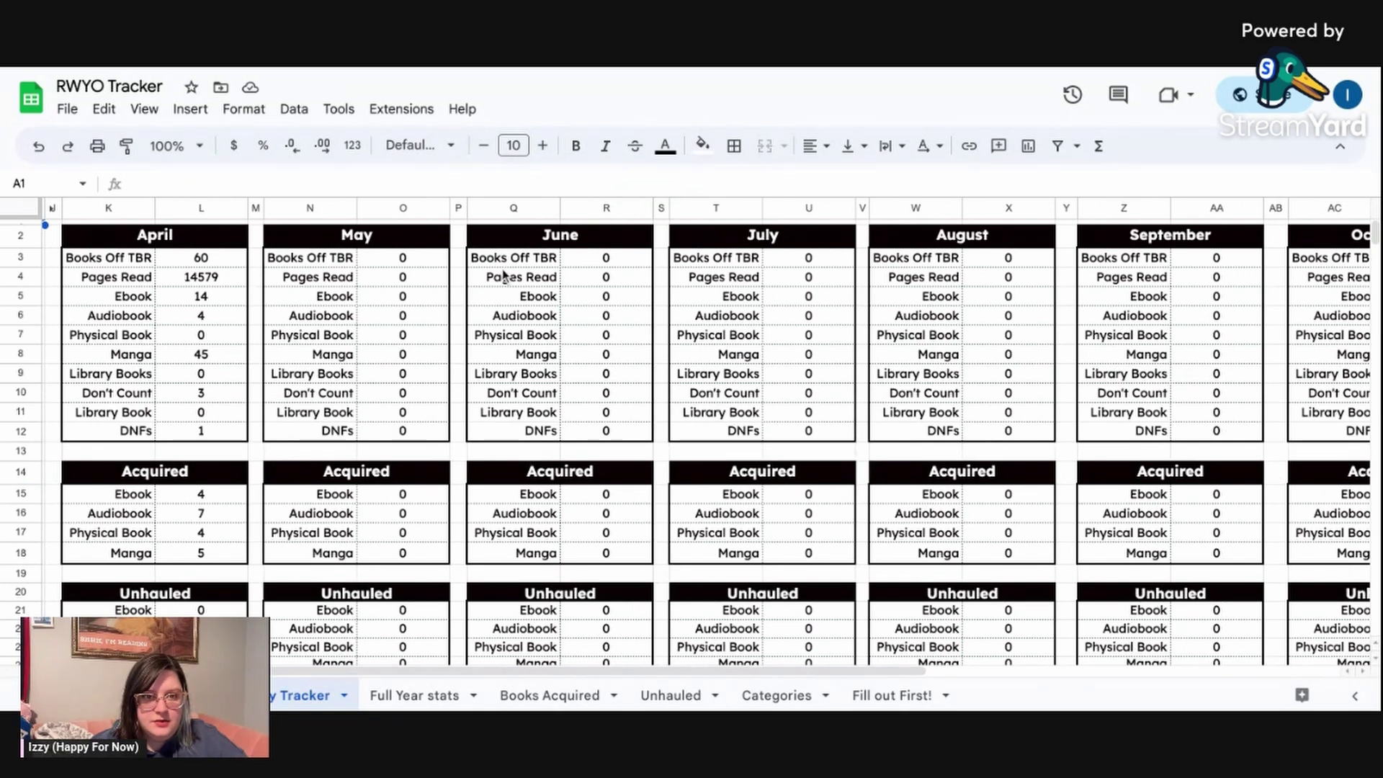
{"action": "scroll", "coordinate": [551, 598], "scroll_direction": "down", "scroll_amount": 10}
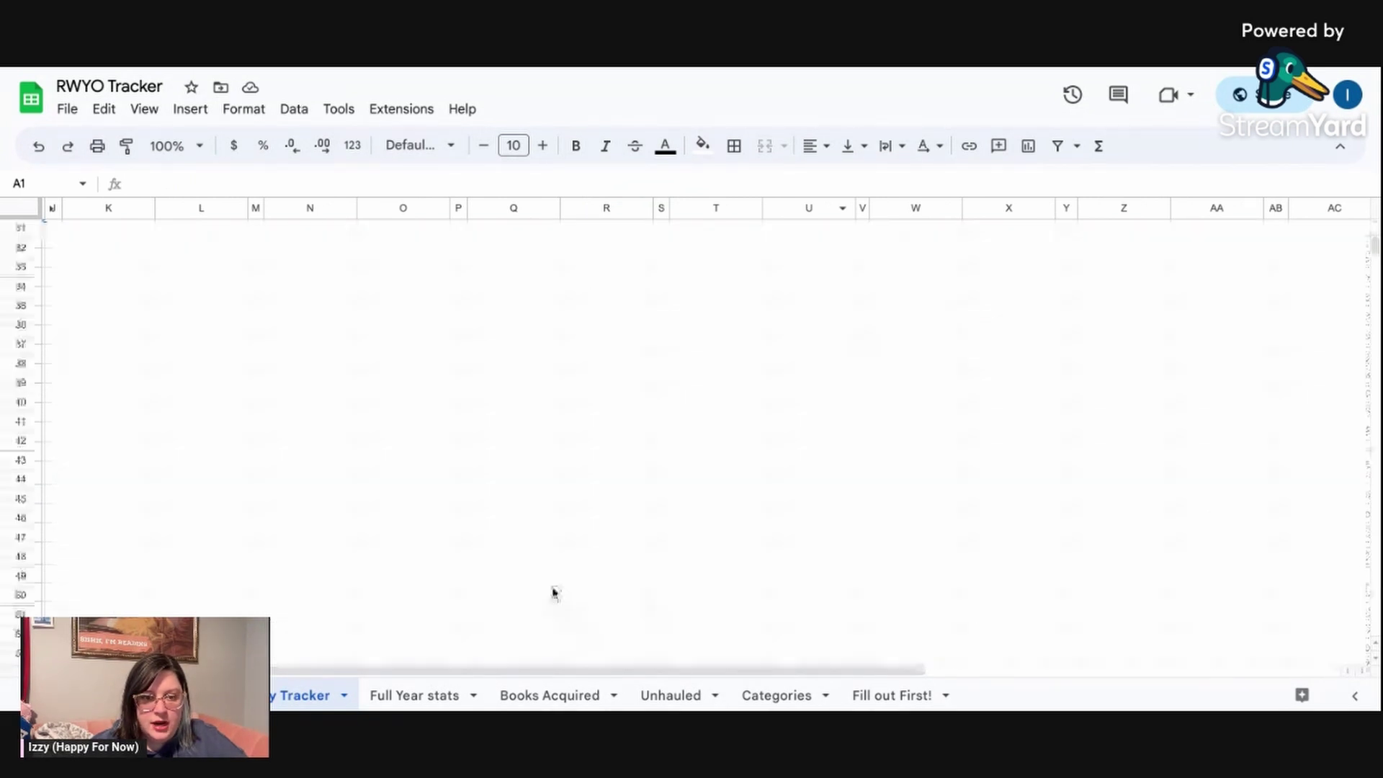
{"action": "scroll", "coordinate": [207, 393], "scroll_direction": "up", "scroll_amount": 4}
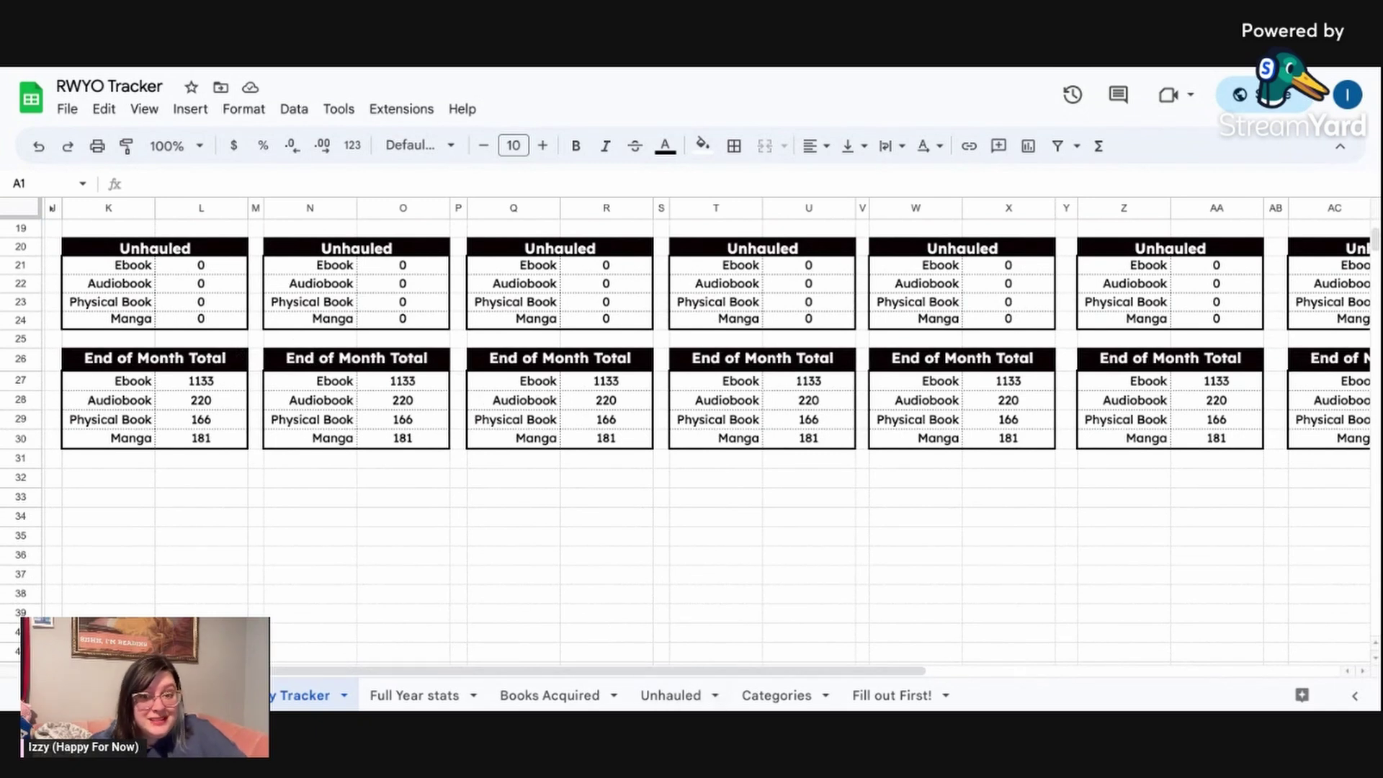
{"action": "left_click", "coordinate": [415, 696]}
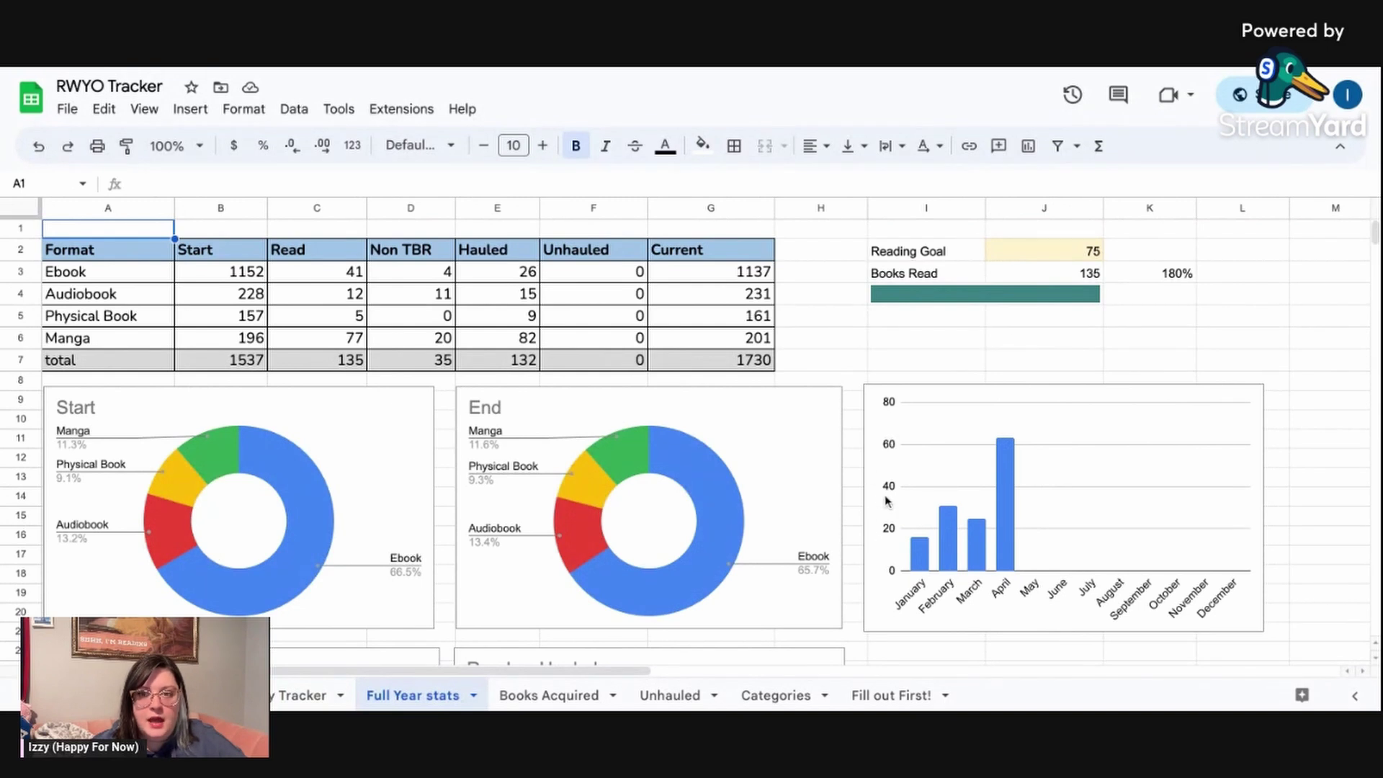
{"action": "left_click", "coordinate": [1086, 261]}
{"action": "scroll", "coordinate": [927, 390], "scroll_direction": "down", "scroll_amount": 3}
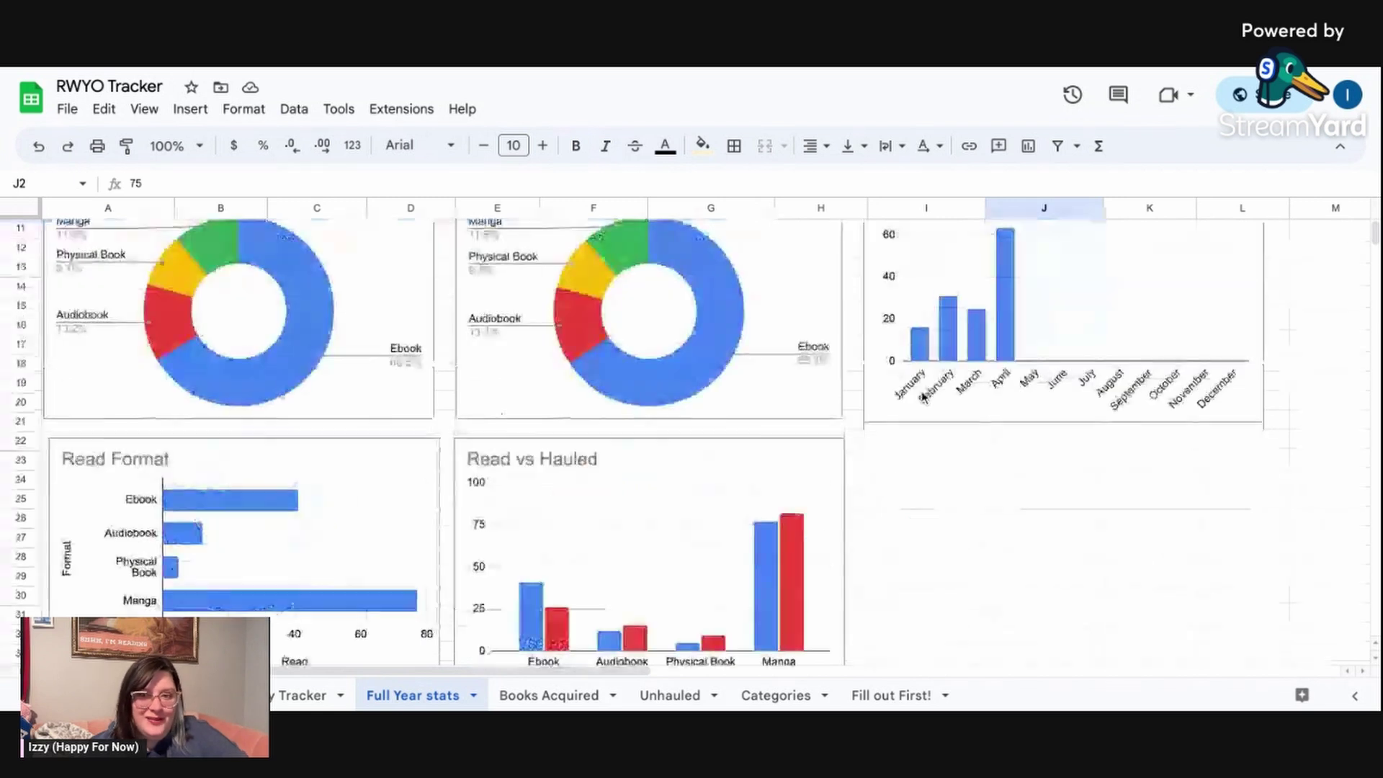
{"action": "scroll", "coordinate": [693, 605], "scroll_direction": "up", "scroll_amount": 3}
Review the titles, formats, months and locations on the Books Acquired sheet, down to the last filled row.
{"action": "left_click", "coordinate": [553, 698]}
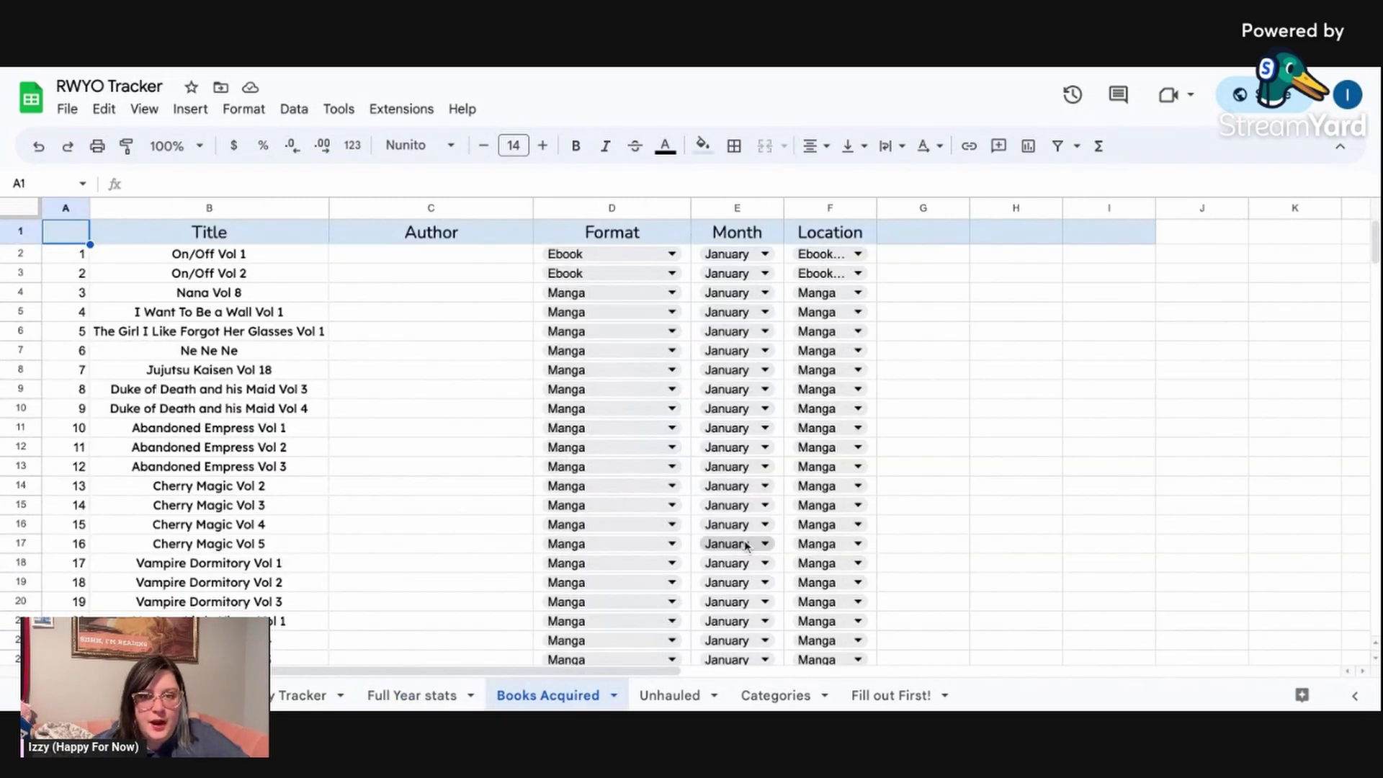
{"action": "left_click_drag", "start_coordinate": [310, 268], "coordinate": [300, 257]}
{"action": "left_click", "coordinate": [301, 257]}
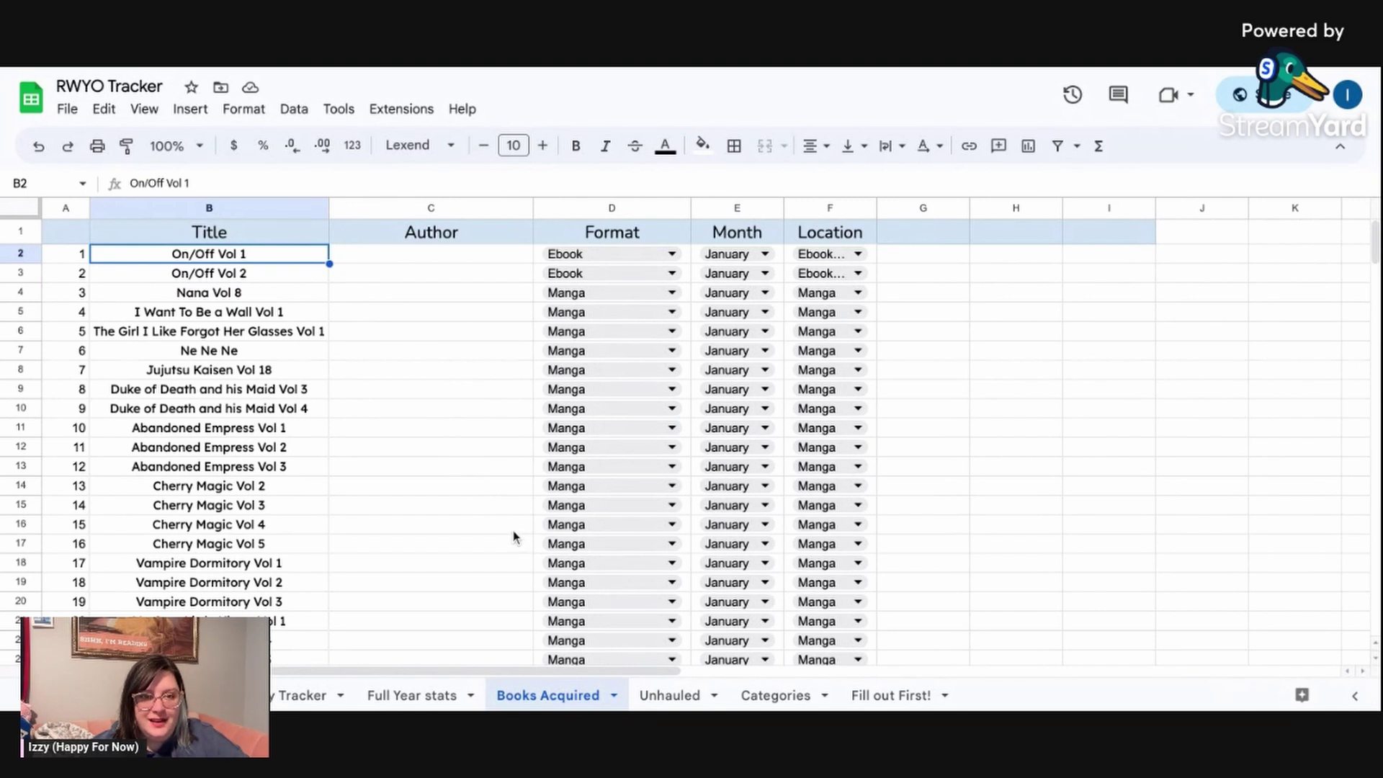
{"action": "scroll", "coordinate": [515, 536], "scroll_direction": "down", "scroll_amount": 1}
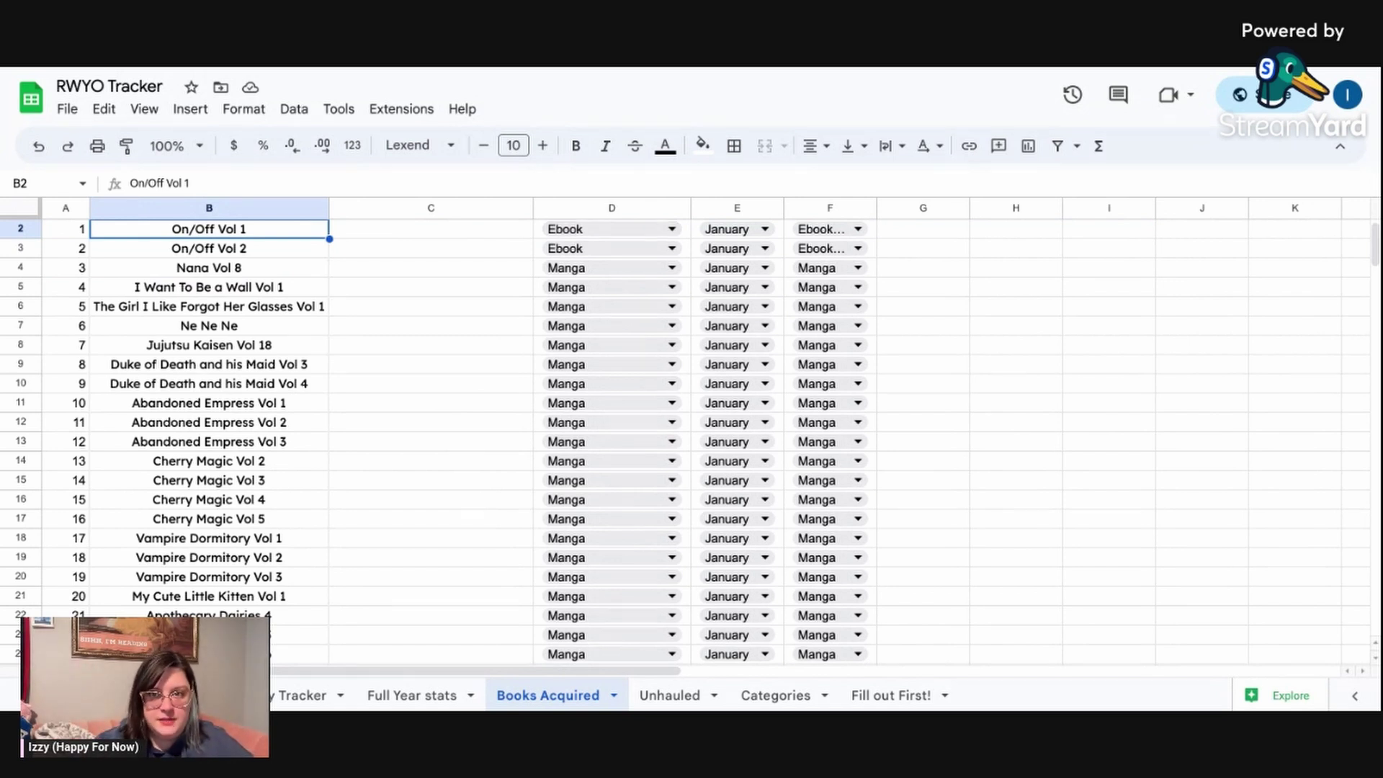
{"action": "scroll", "coordinate": [864, 469], "scroll_direction": "down", "scroll_amount": 17}
{"action": "scroll", "coordinate": [904, 530], "scroll_direction": "down", "scroll_amount": 13}
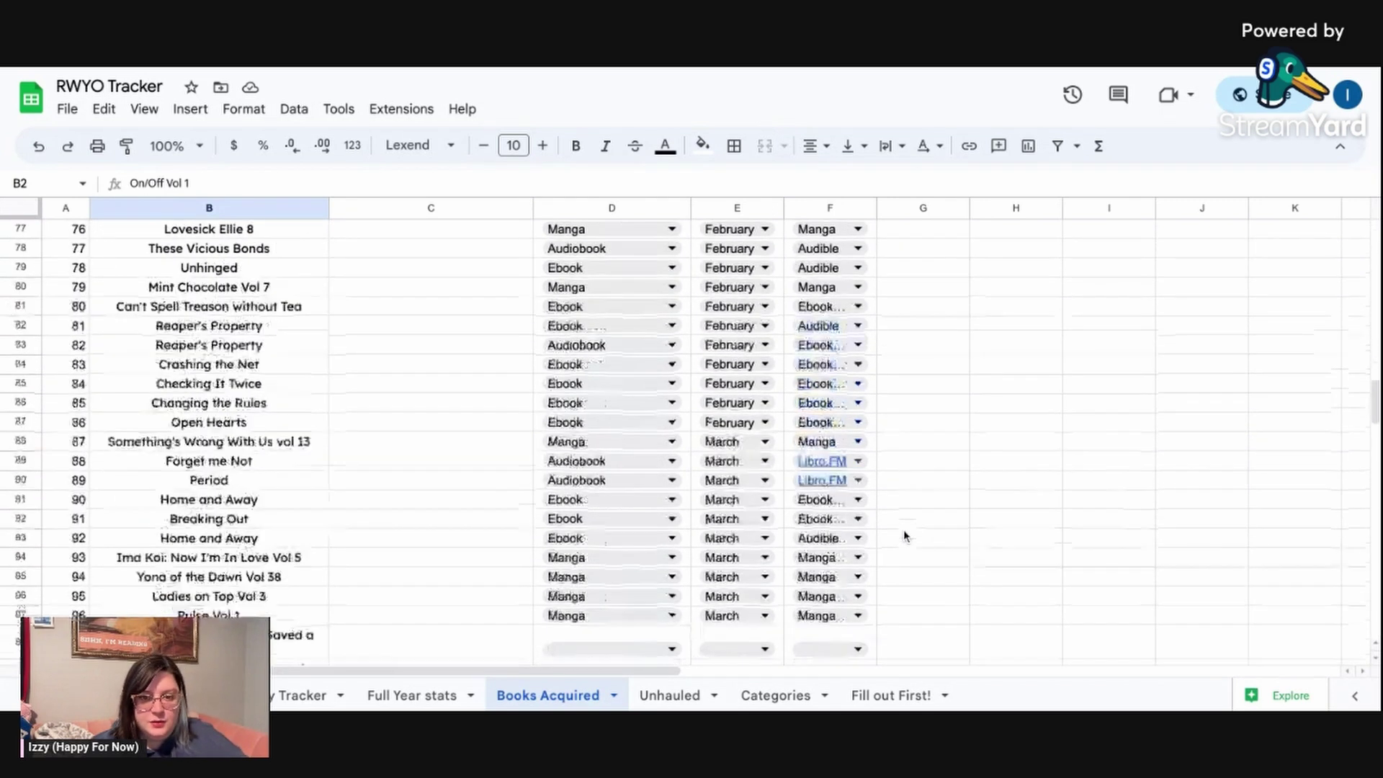
{"action": "scroll", "coordinate": [904, 530], "scroll_direction": "down", "scroll_amount": 6}
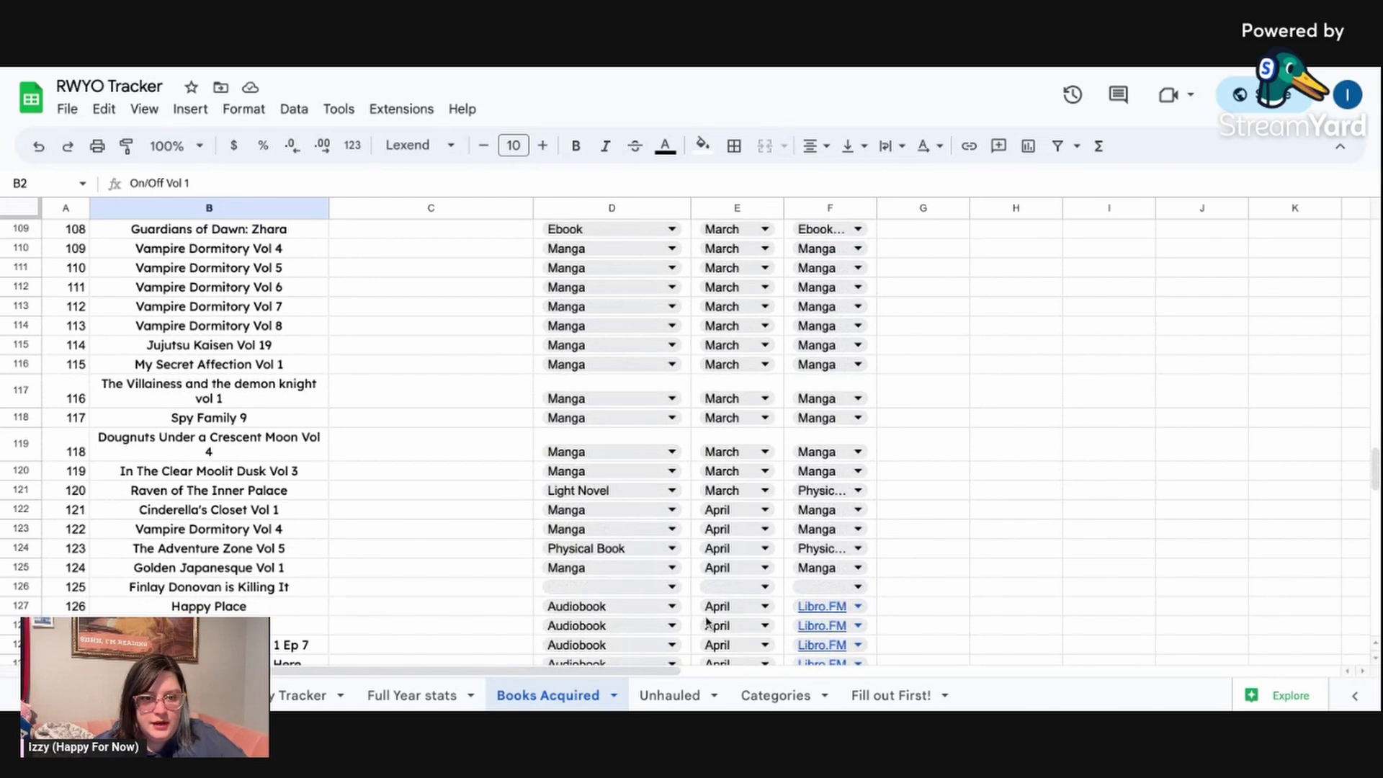
{"action": "scroll", "coordinate": [892, 607], "scroll_direction": "down", "scroll_amount": 3}
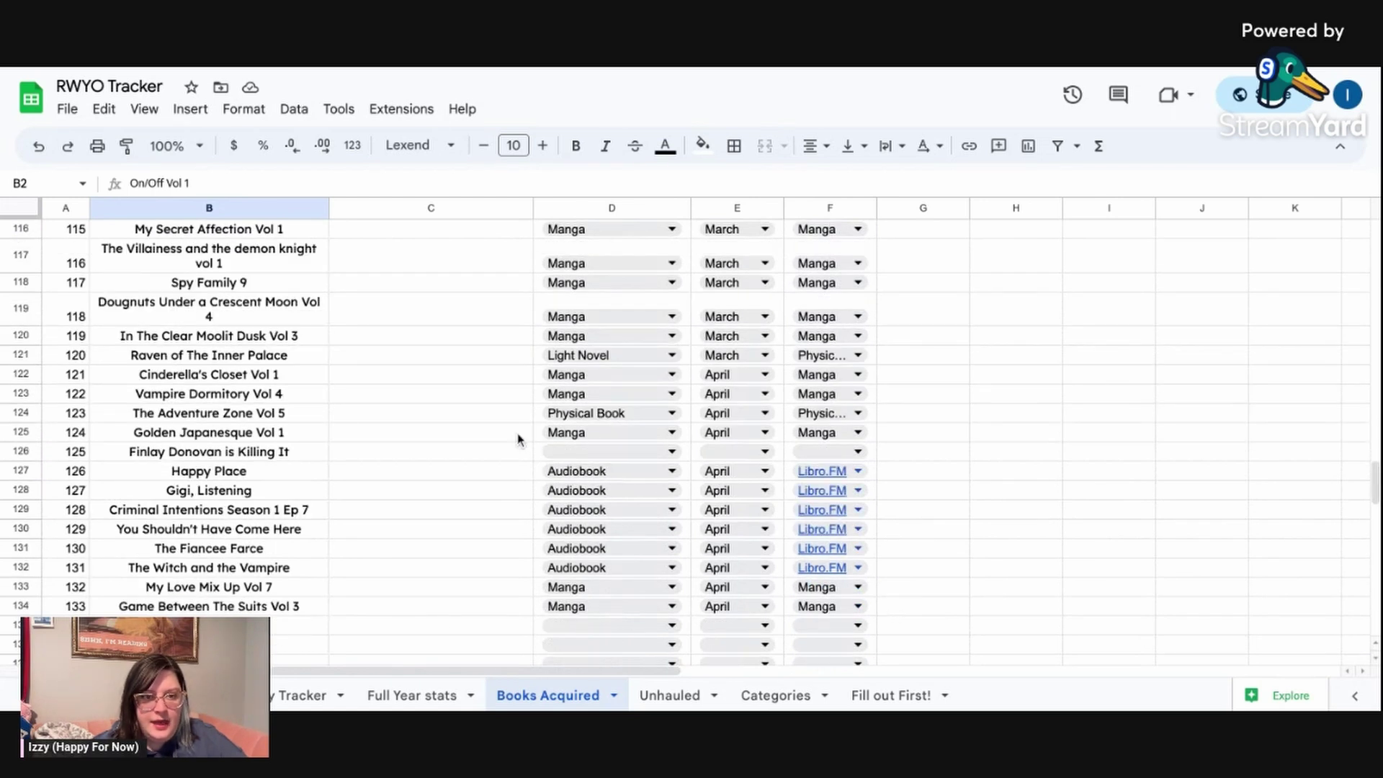
{"action": "scroll", "coordinate": [513, 446], "scroll_direction": "down", "scroll_amount": 3}
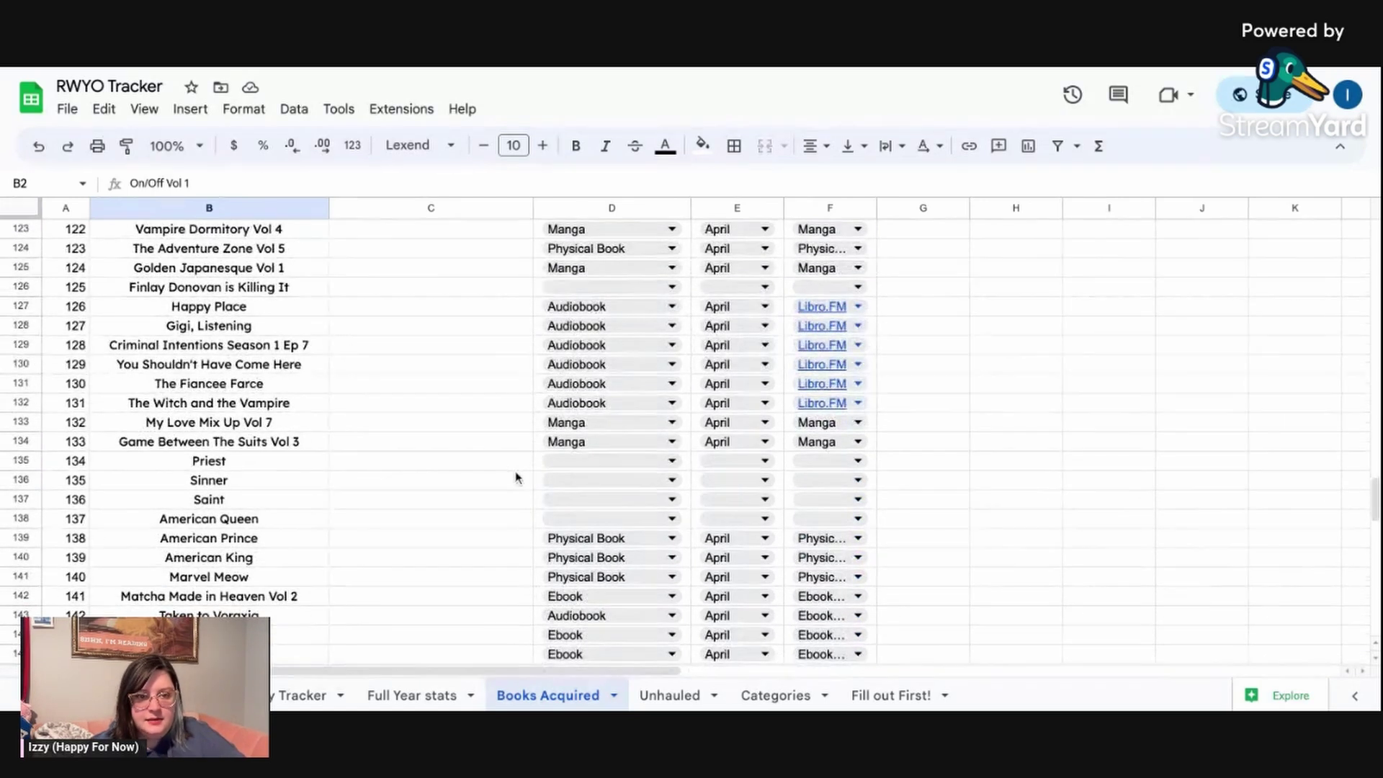
{"action": "scroll", "coordinate": [522, 527], "scroll_direction": "down", "scroll_amount": 2}
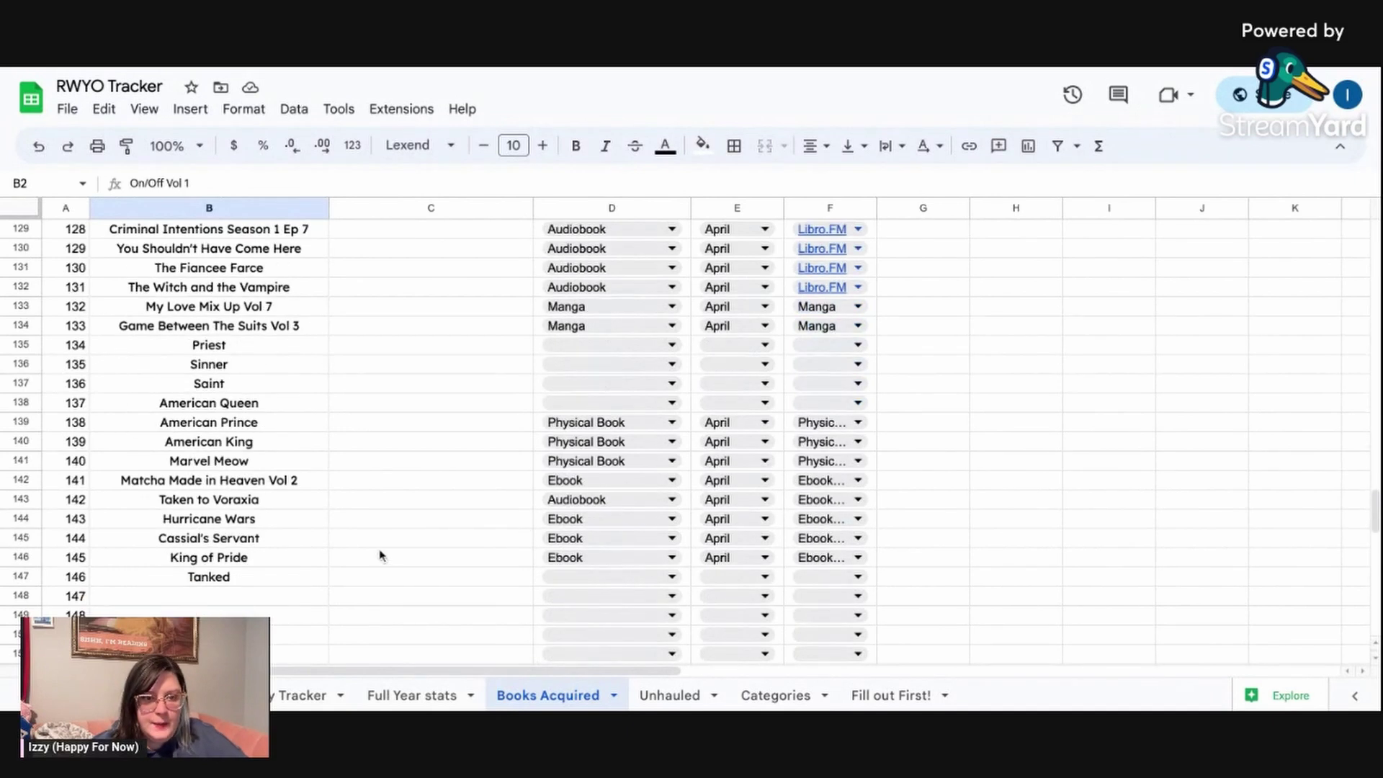
{"action": "scroll", "coordinate": [488, 583], "scroll_direction": "down", "scroll_amount": 2}
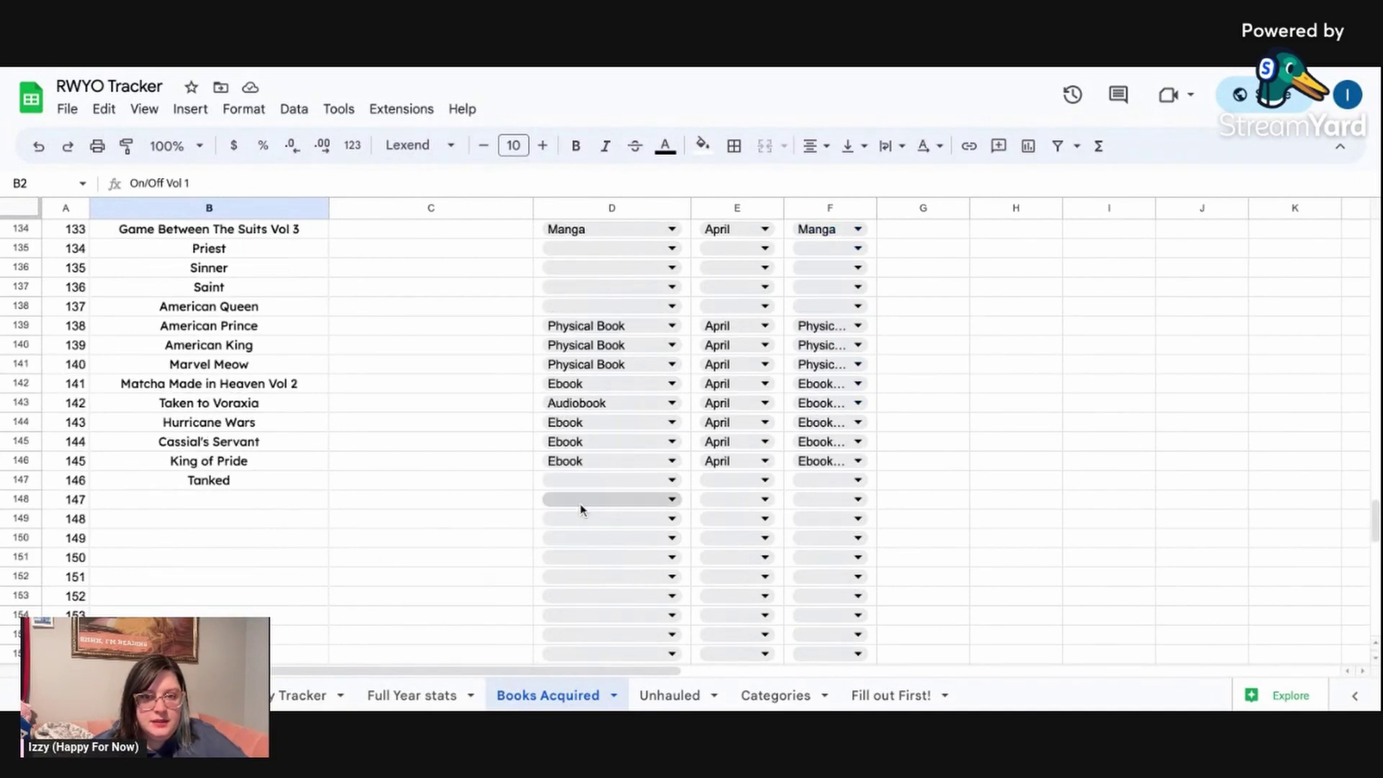
Set Tanked's format to Audiobook, its month to May and its location to Audible on the Books Acquired sheet.
{"action": "left_click", "coordinate": [651, 482]}
{"action": "left_click", "coordinate": [758, 481]}
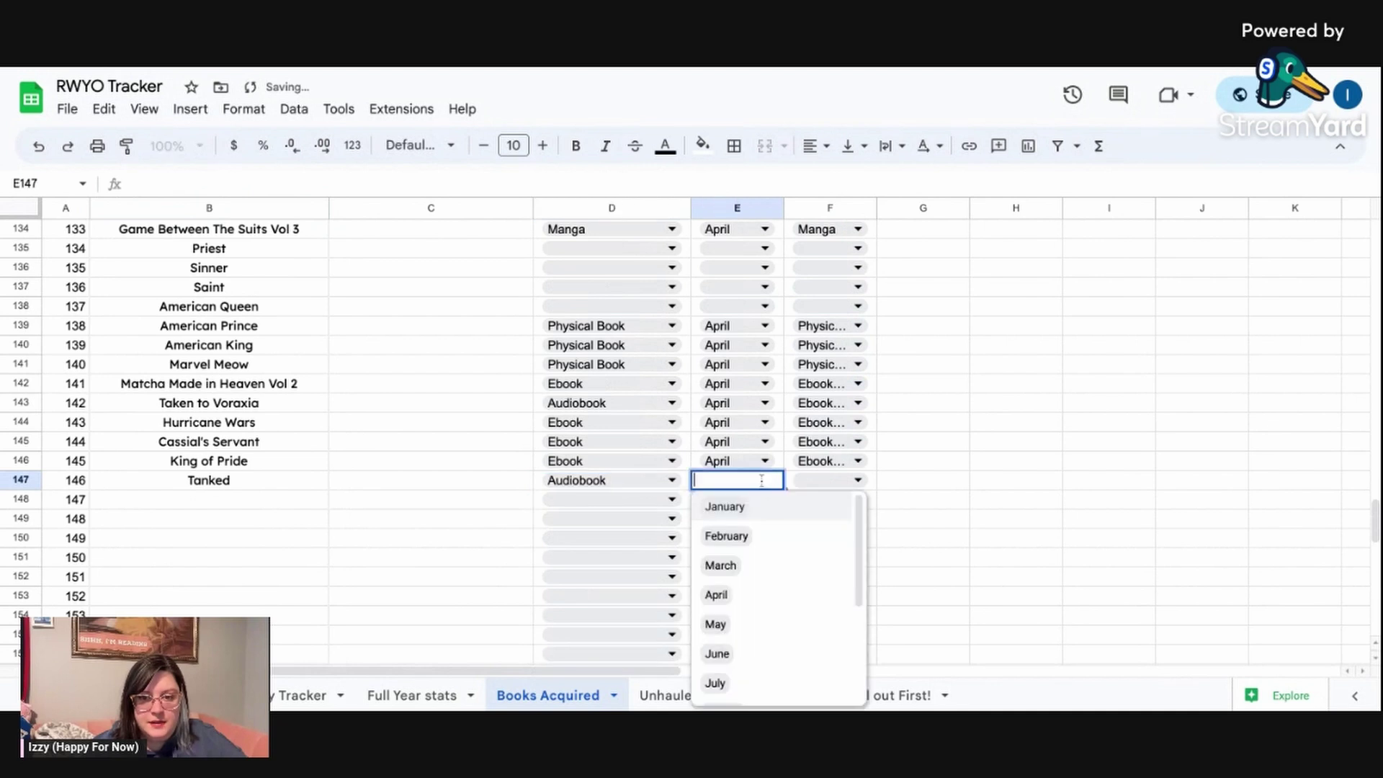
{"action": "left_click", "coordinate": [755, 597]}
{"action": "left_click", "coordinate": [871, 487]}
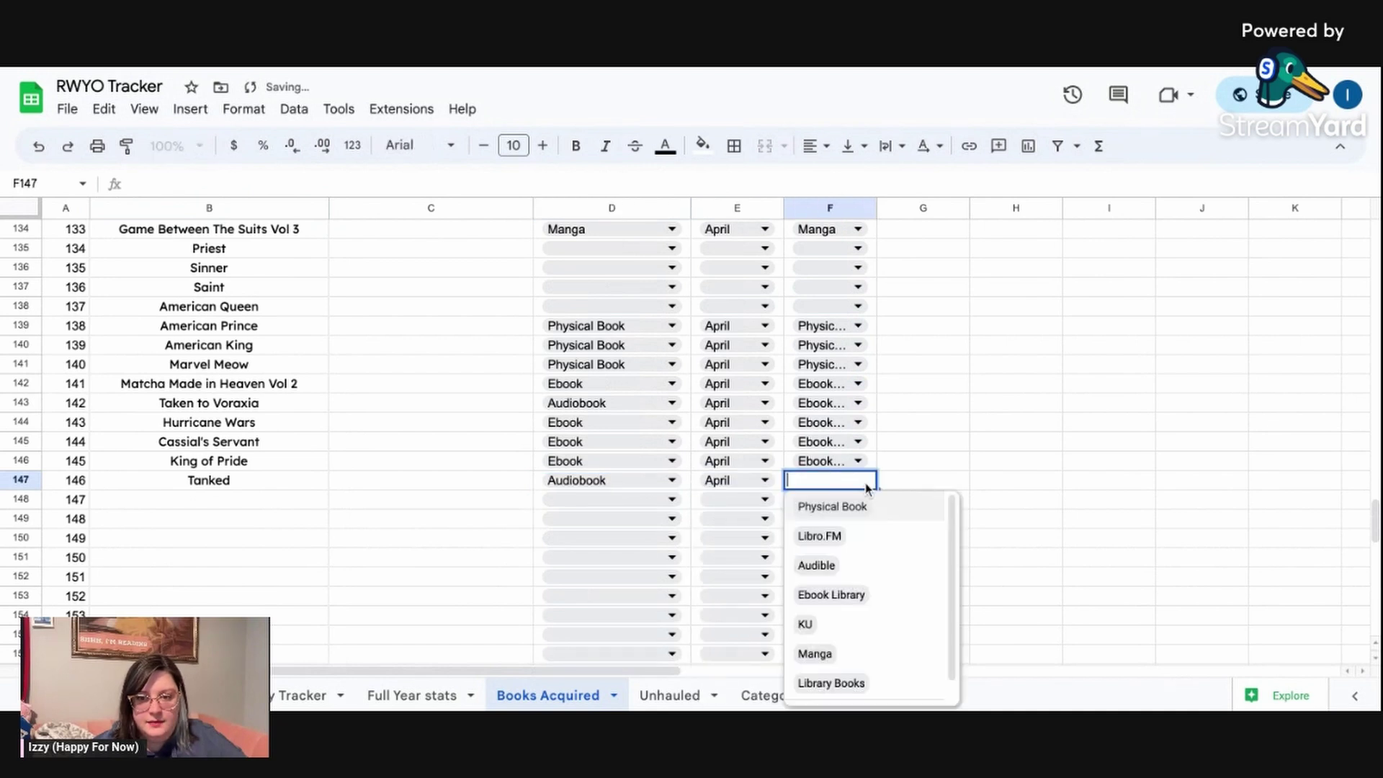
{"action": "left_click", "coordinate": [836, 564]}
{"action": "left_click", "coordinate": [764, 483]}
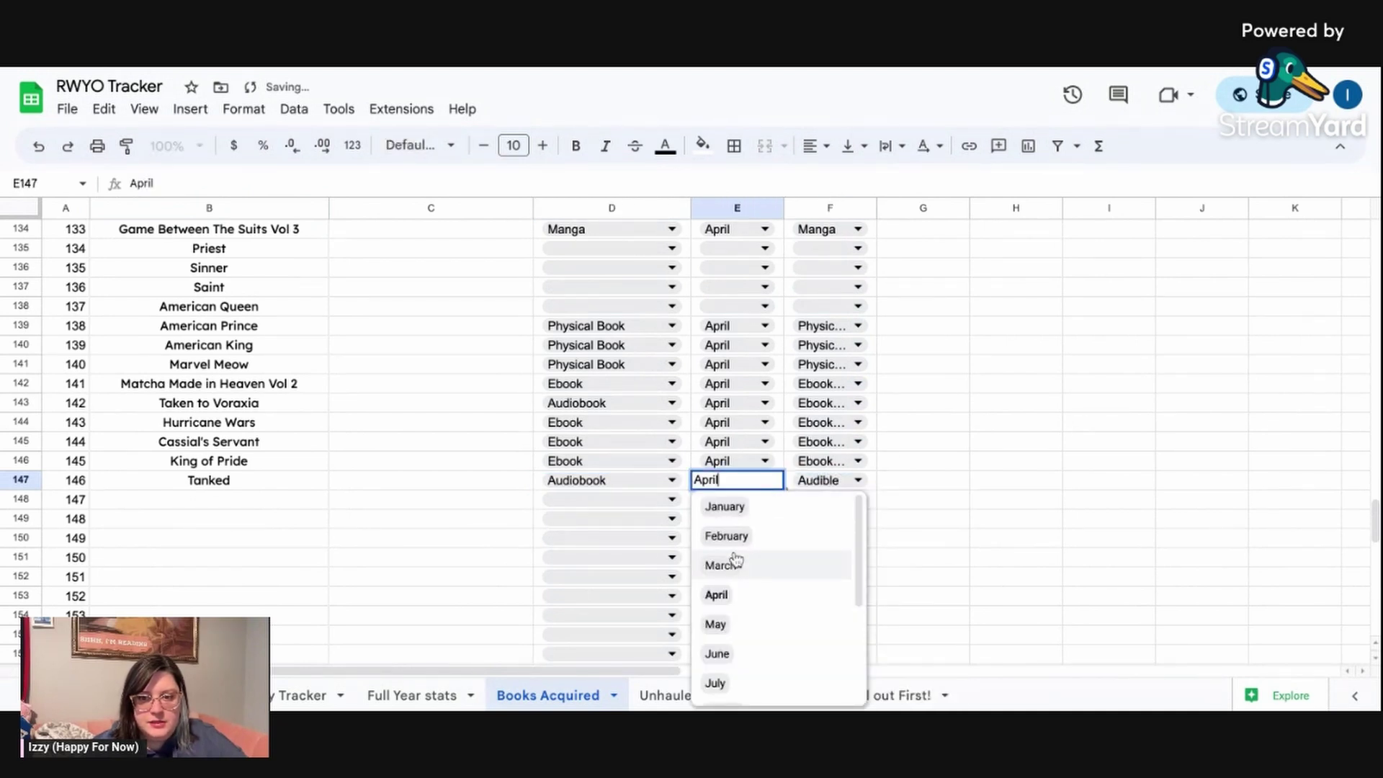
{"action": "left_click", "coordinate": [716, 624]}
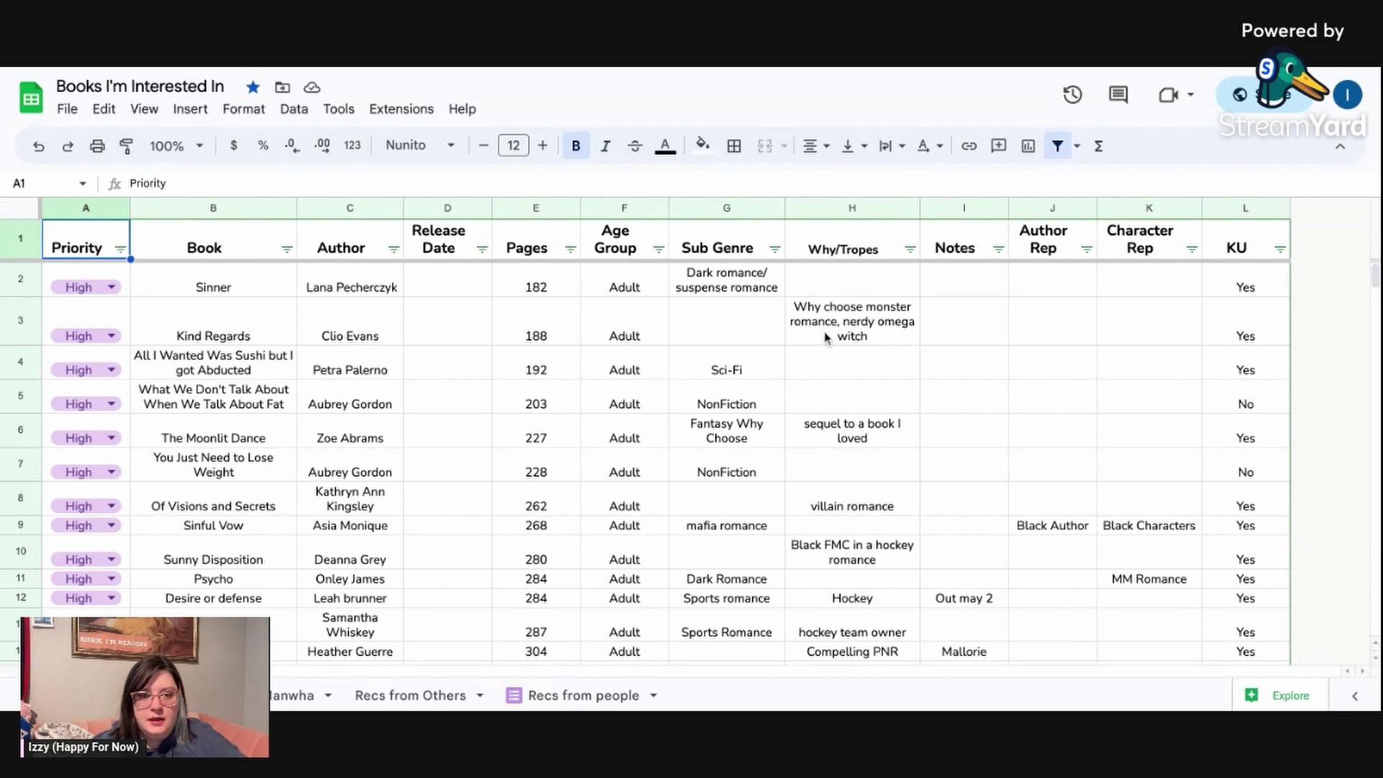
Set the priority of Sunny Disposition to On kindle in the Books I'm Interested In list, and select Sinful Vow's Author Rep entry.
{"action": "left_click", "coordinate": [87, 560]}
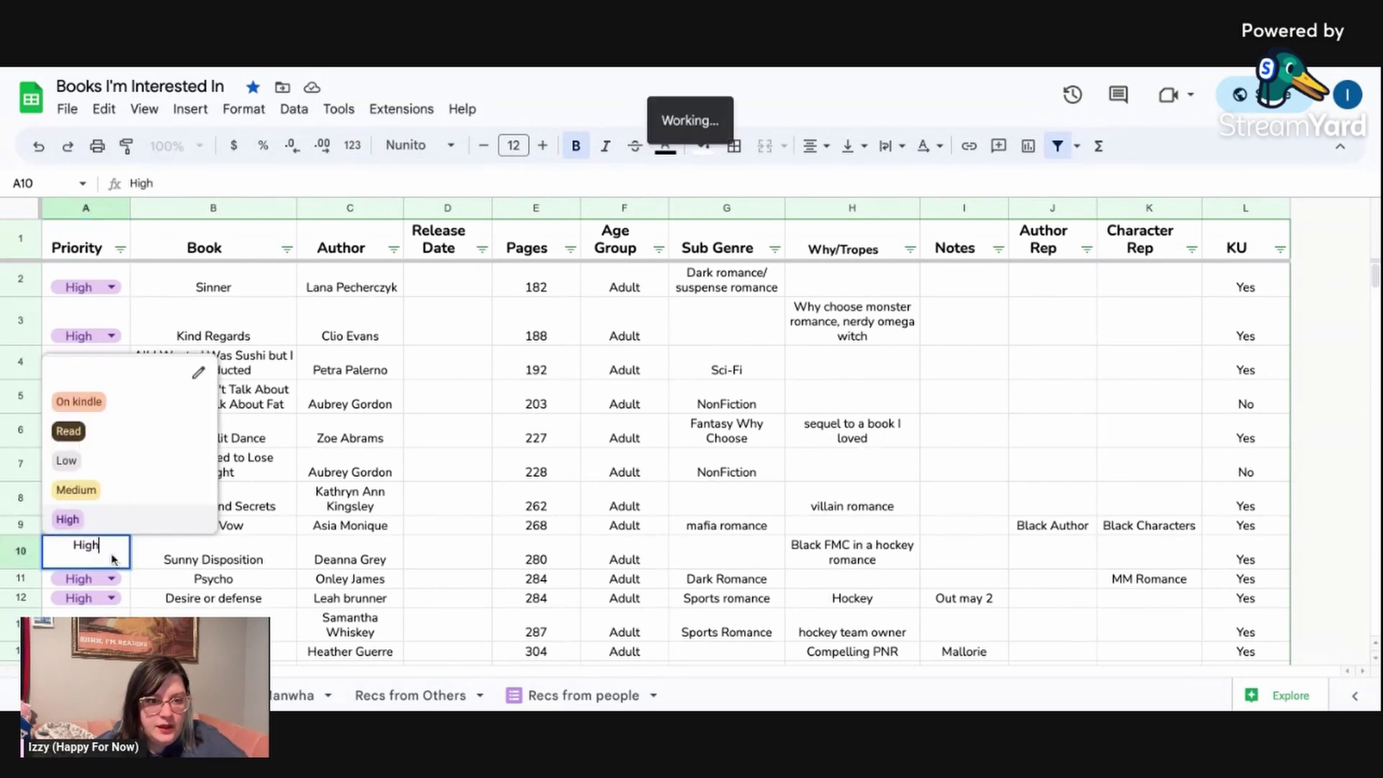
{"action": "left_click", "coordinate": [110, 407]}
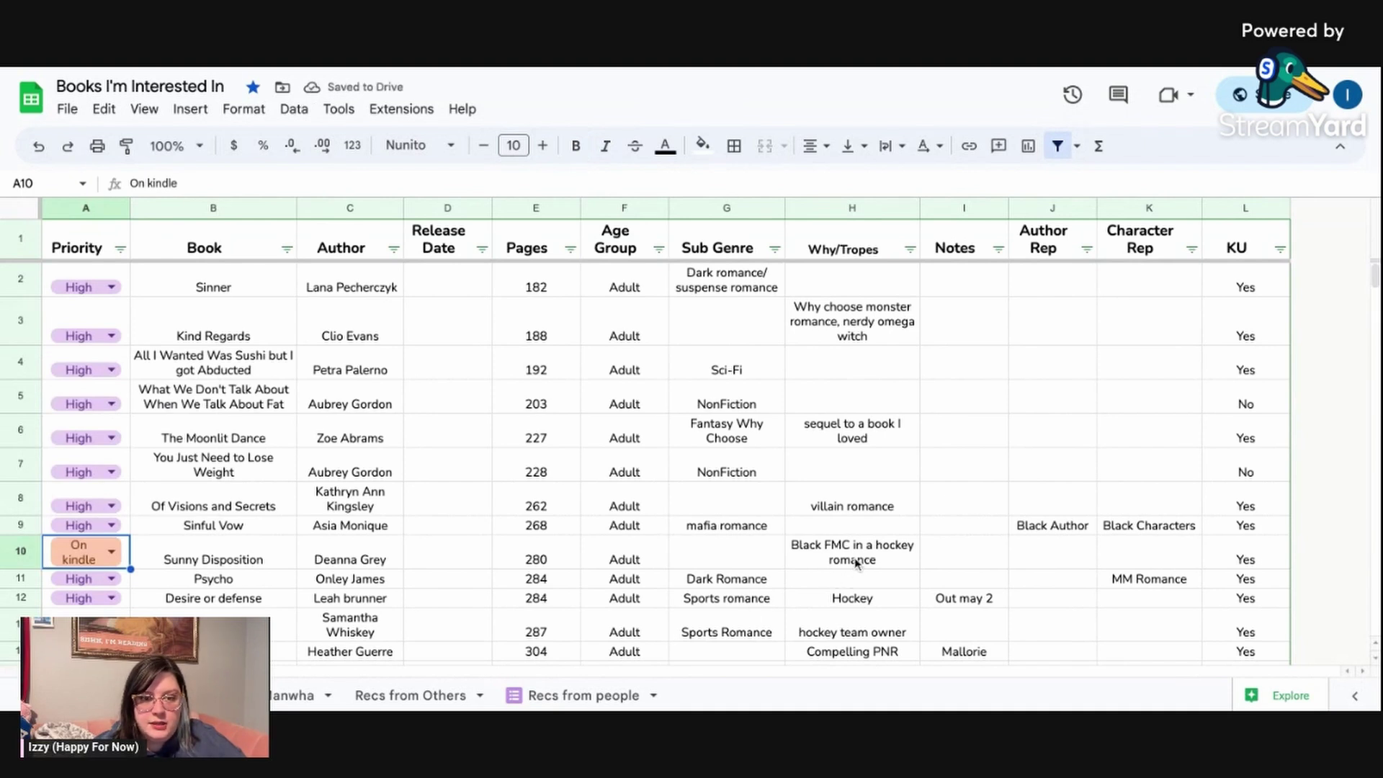
{"action": "left_click", "coordinate": [1047, 531]}
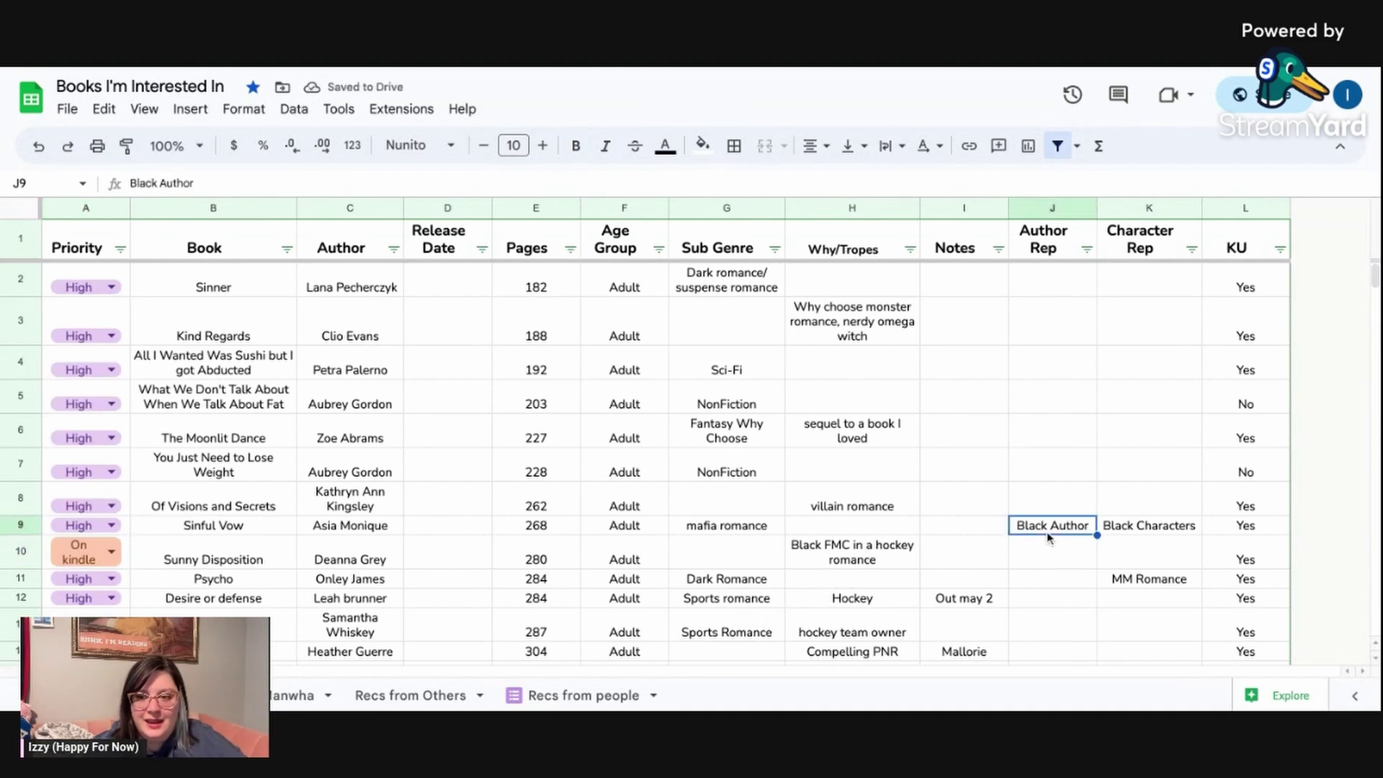
Copy Sinful Vow's Author Rep entry, Black Author, into the Author Rep cell of Sunny Disposition.
{"action": "key", "text": "ctrl+c"}
{"action": "key", "text": "Down"}
{"action": "key", "text": "ctrl+v"}
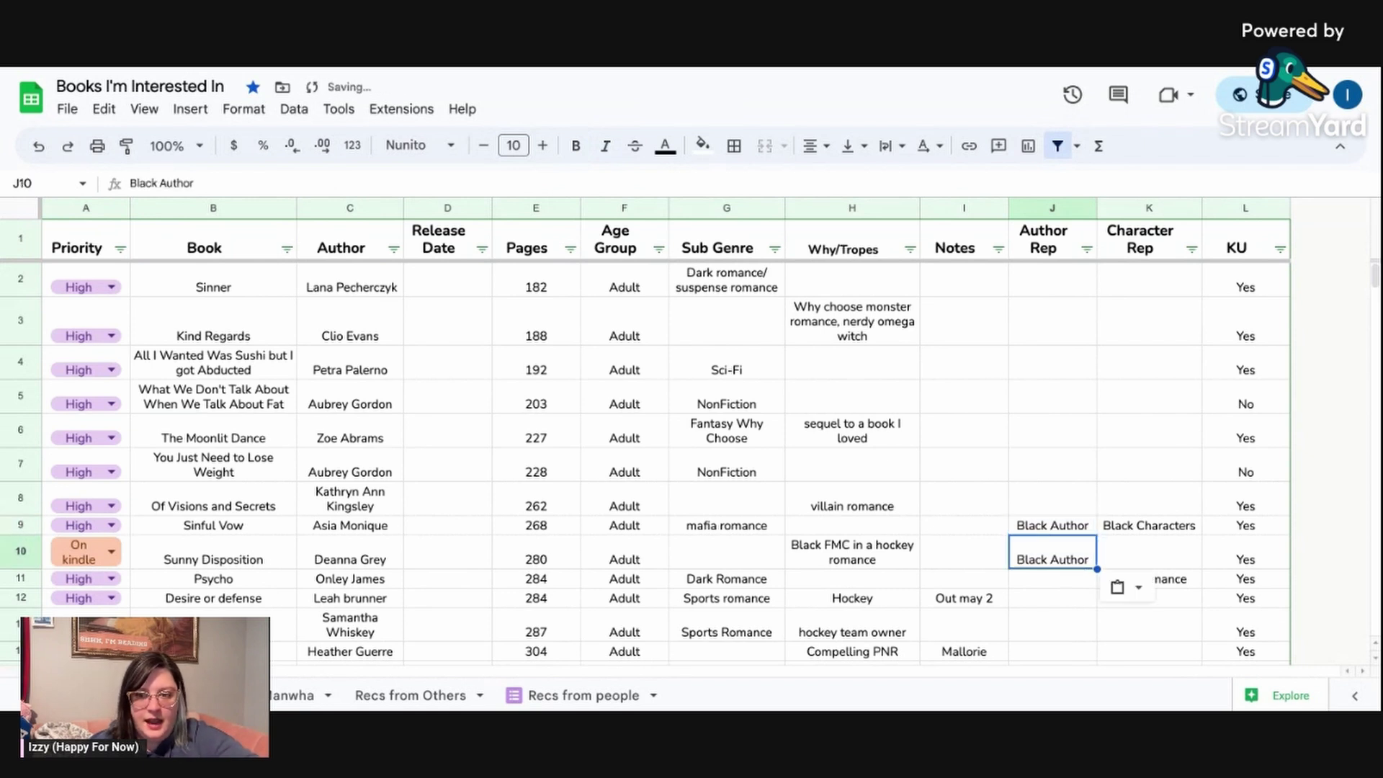
{"action": "left_click", "coordinate": [1103, 432]}
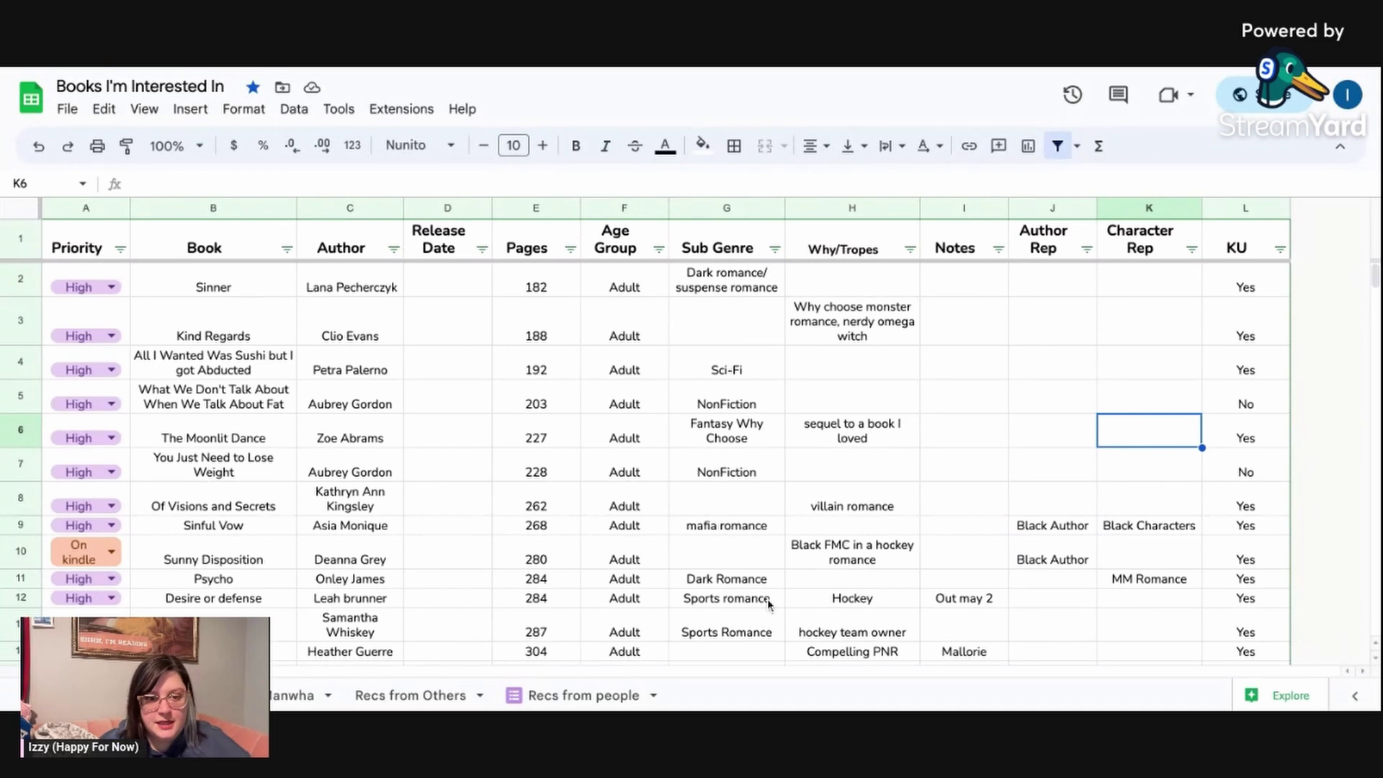
Clear the Notes entry for Desire or defense in the Books I'm Interested In list.
{"action": "scroll", "coordinate": [536, 555], "scroll_direction": "down", "scroll_amount": 3}
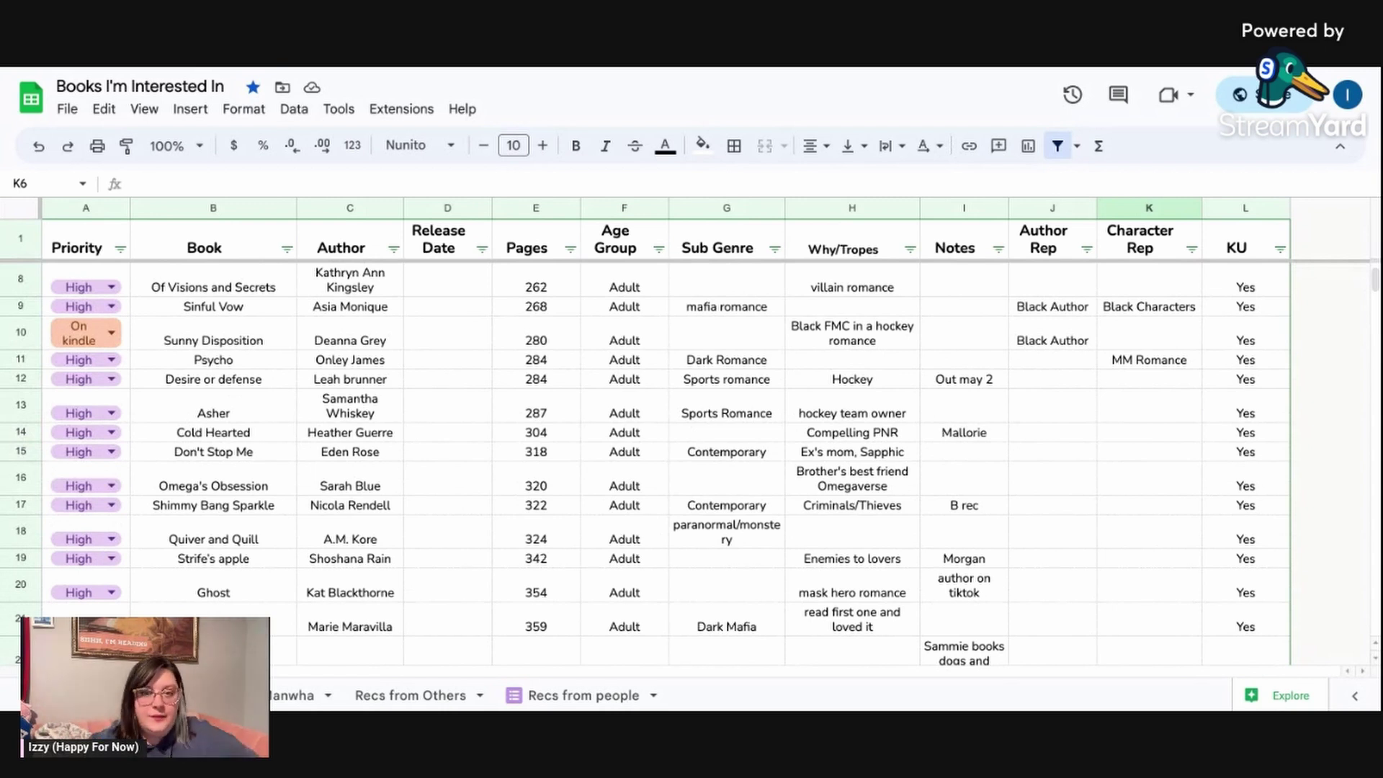
{"action": "left_click", "coordinate": [935, 388]}
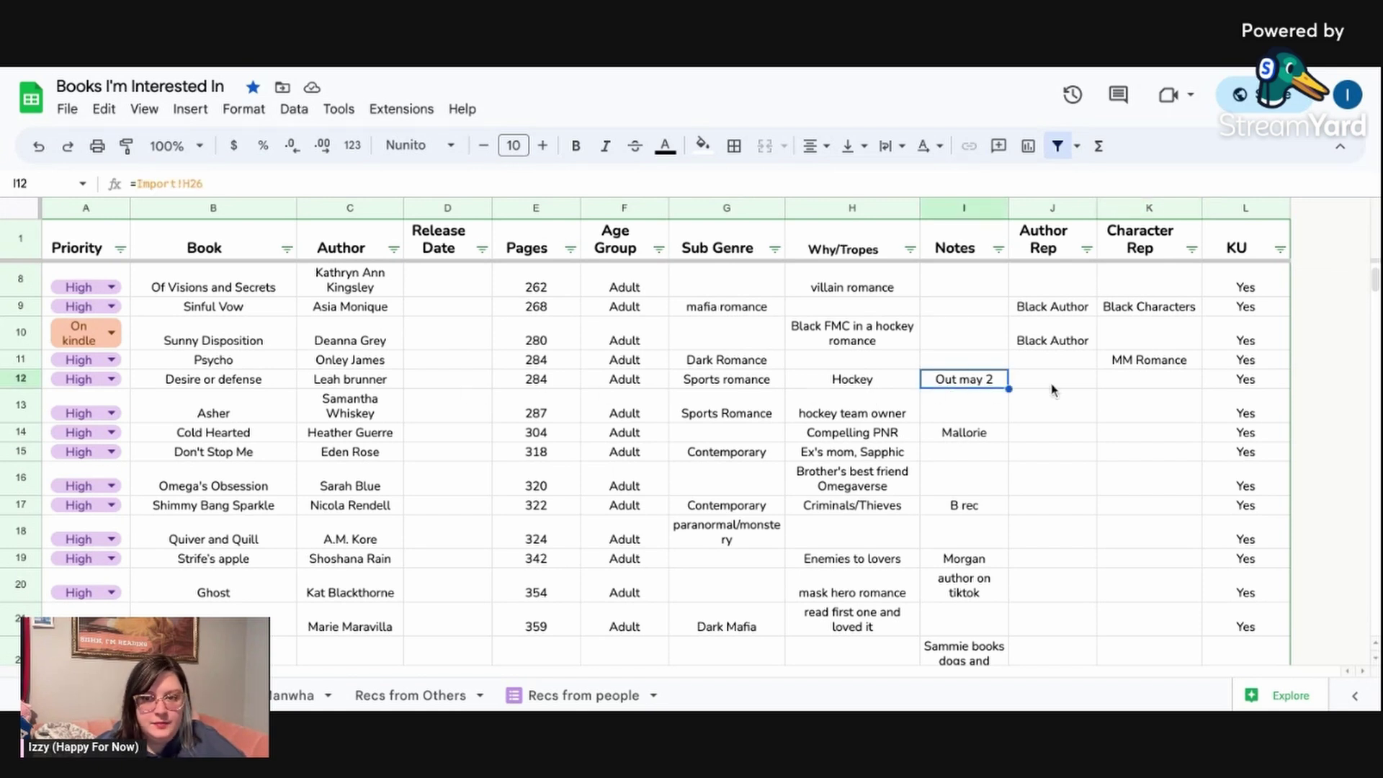
{"action": "key", "text": "Delete"}
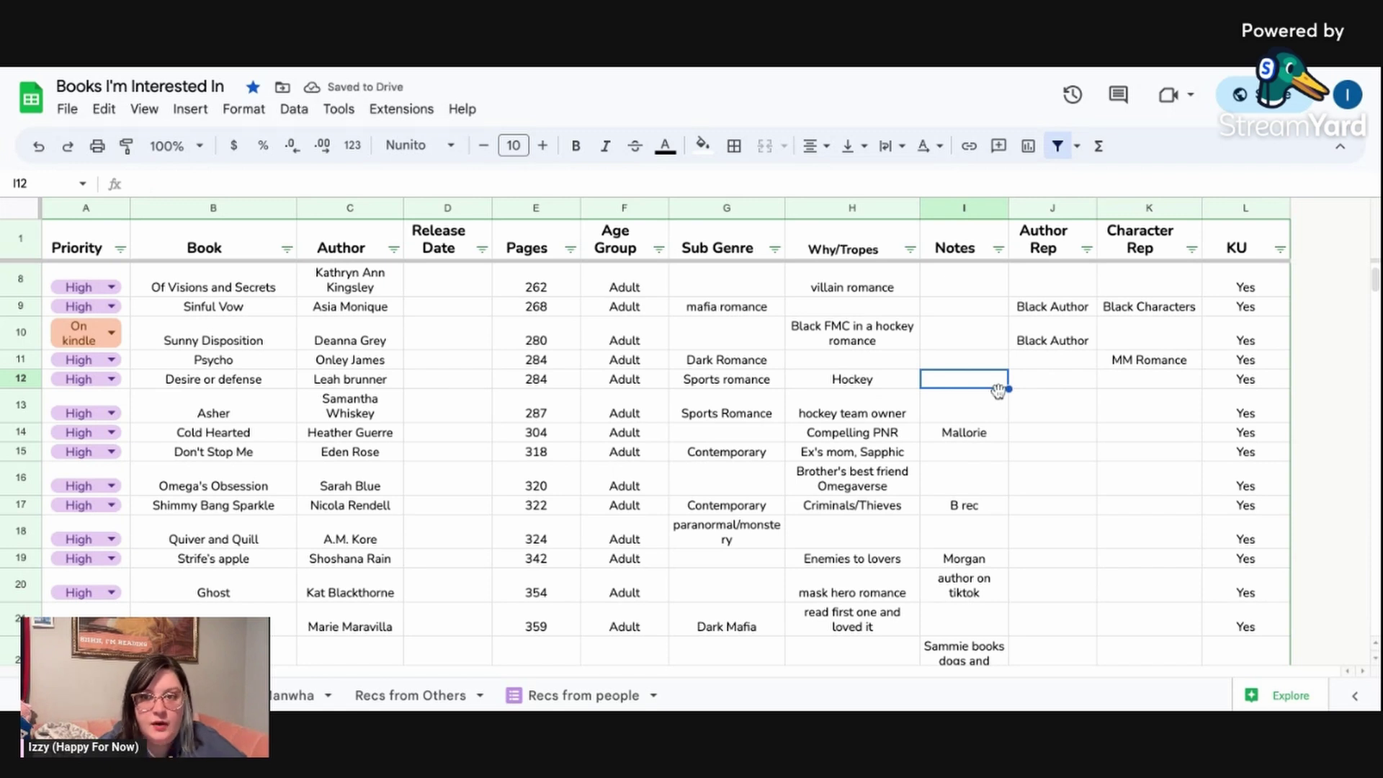
Set the priority of Shimmy Bang Sparkle to Read.
{"action": "left_click", "coordinate": [976, 512]}
{"action": "left_click", "coordinate": [72, 508]}
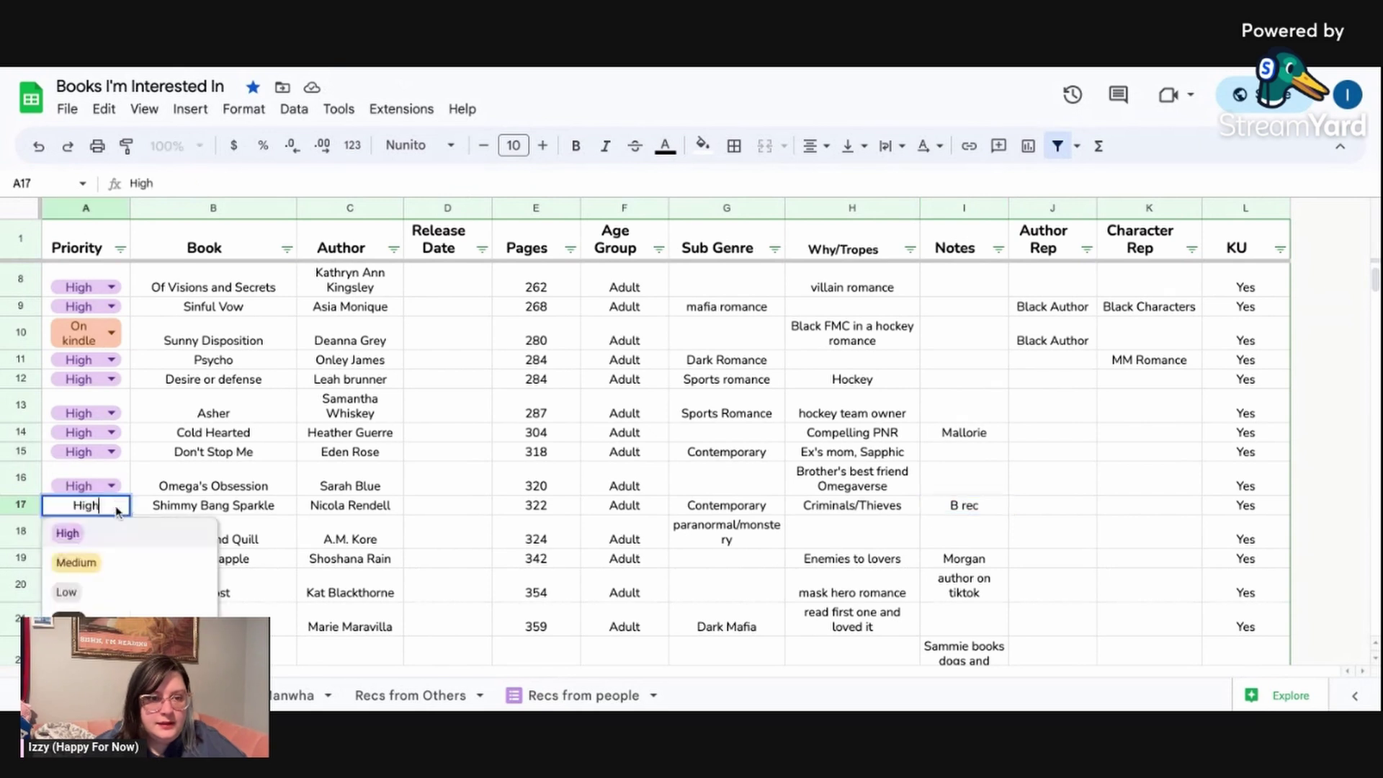
{"action": "left_click", "coordinate": [81, 614]}
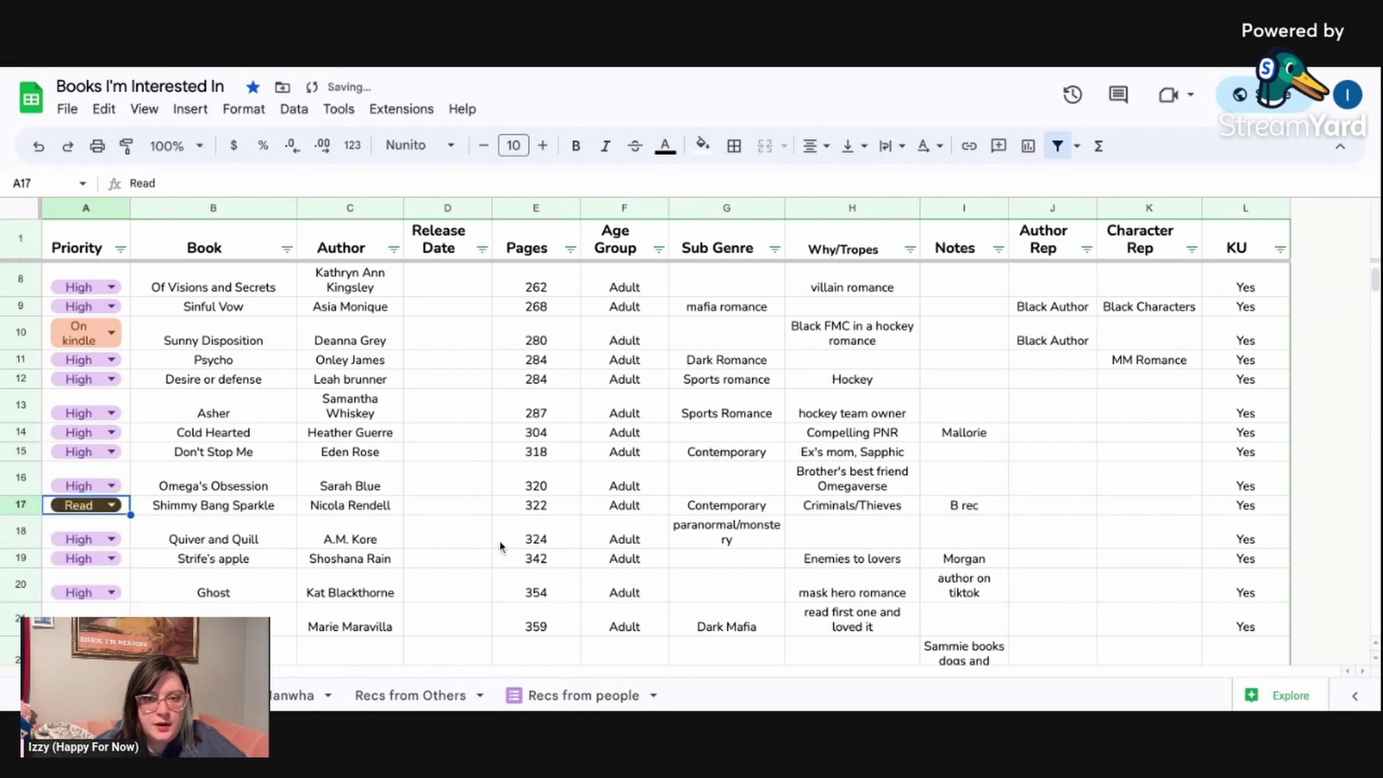
Look through the remaining high, low, medium, on-kindle and read books down to the last filled row of the list.
{"action": "scroll", "coordinate": [498, 555], "scroll_direction": "down", "scroll_amount": 2}
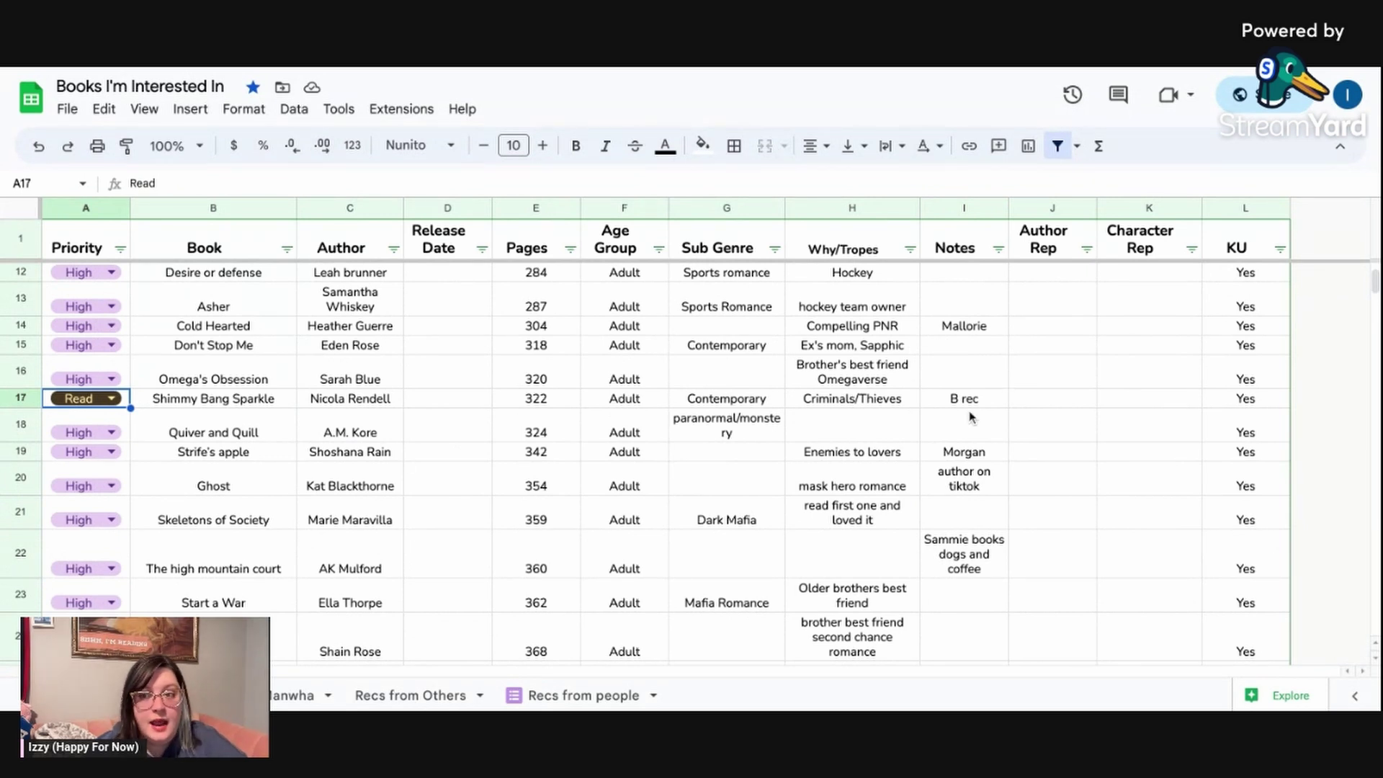
{"action": "scroll", "coordinate": [824, 447], "scroll_direction": "down", "scroll_amount": 2}
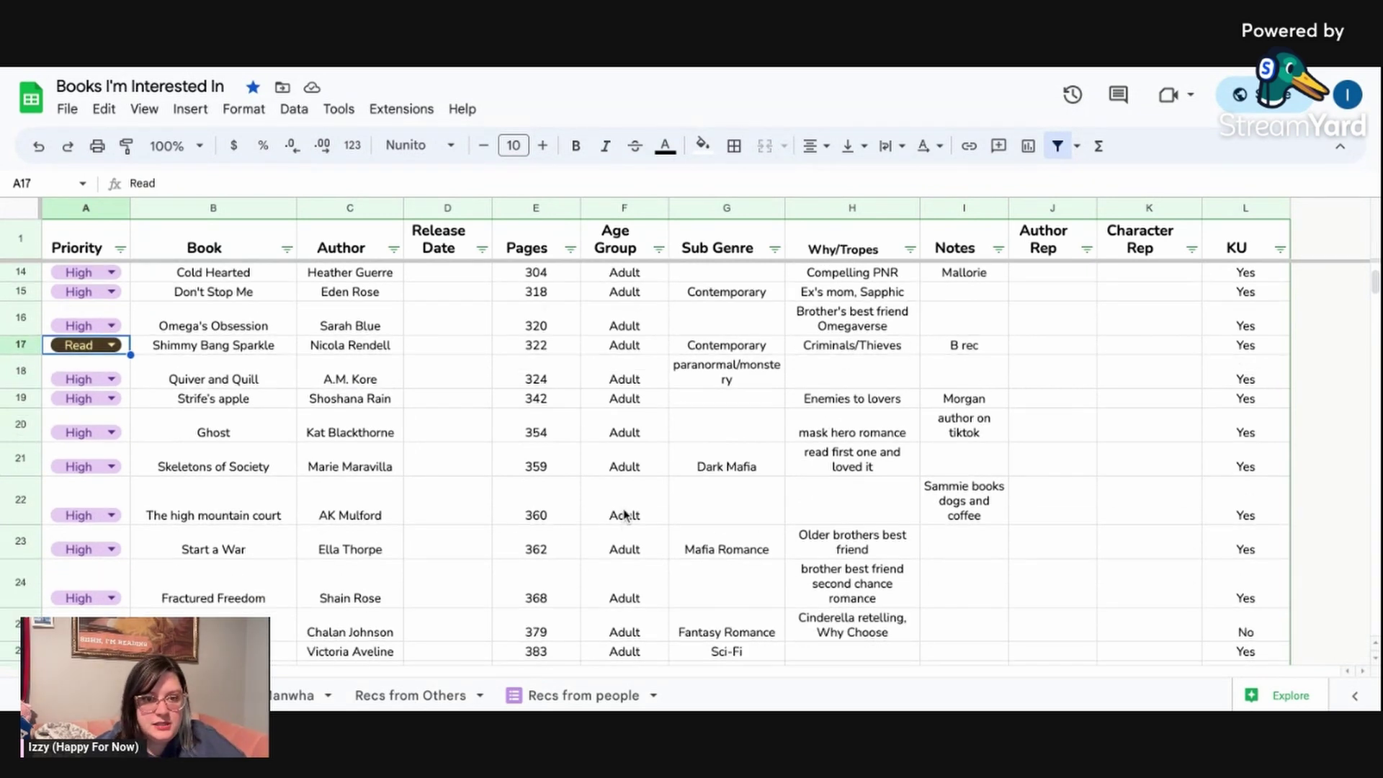
{"action": "scroll", "coordinate": [837, 498], "scroll_direction": "down", "scroll_amount": 5}
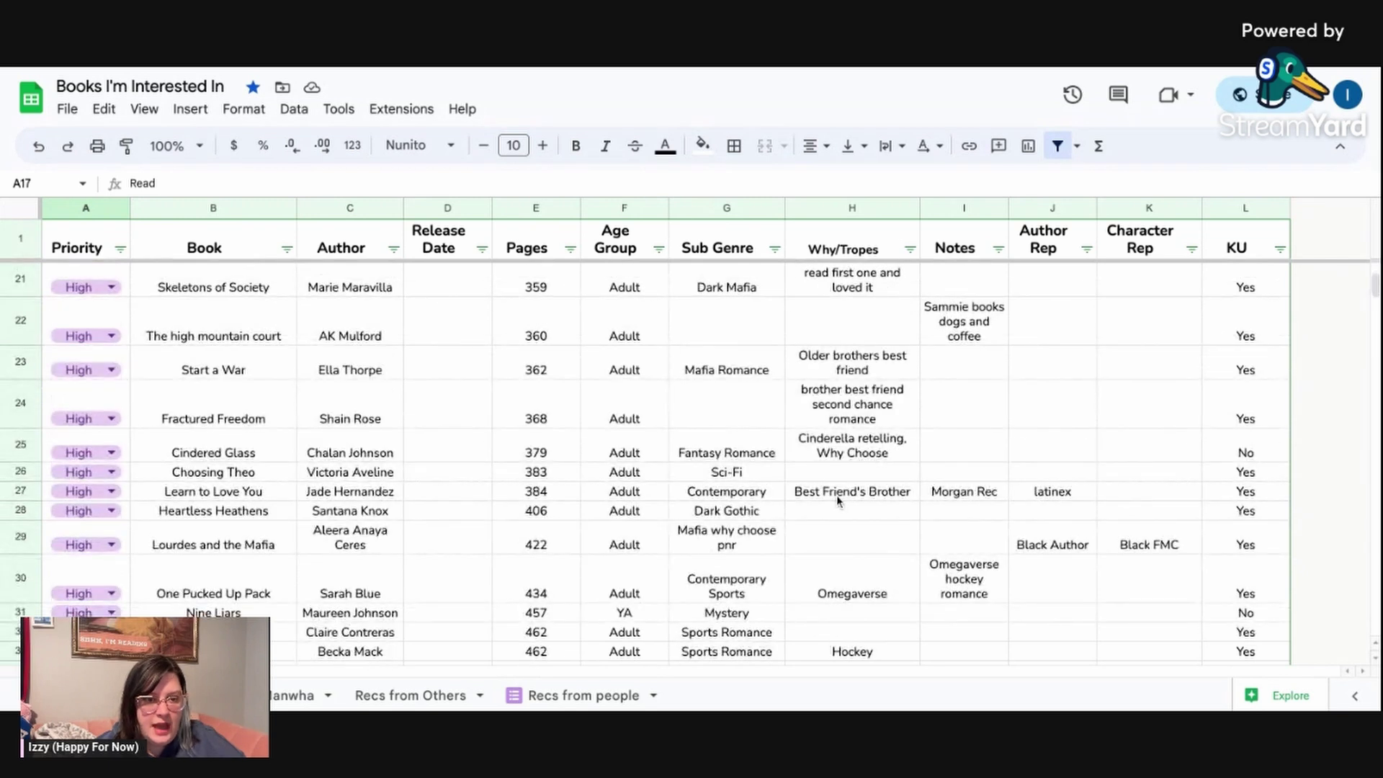
{"action": "scroll", "coordinate": [838, 499], "scroll_direction": "down", "scroll_amount": 2}
{"action": "scroll", "coordinate": [836, 497], "scroll_direction": "down", "scroll_amount": 2}
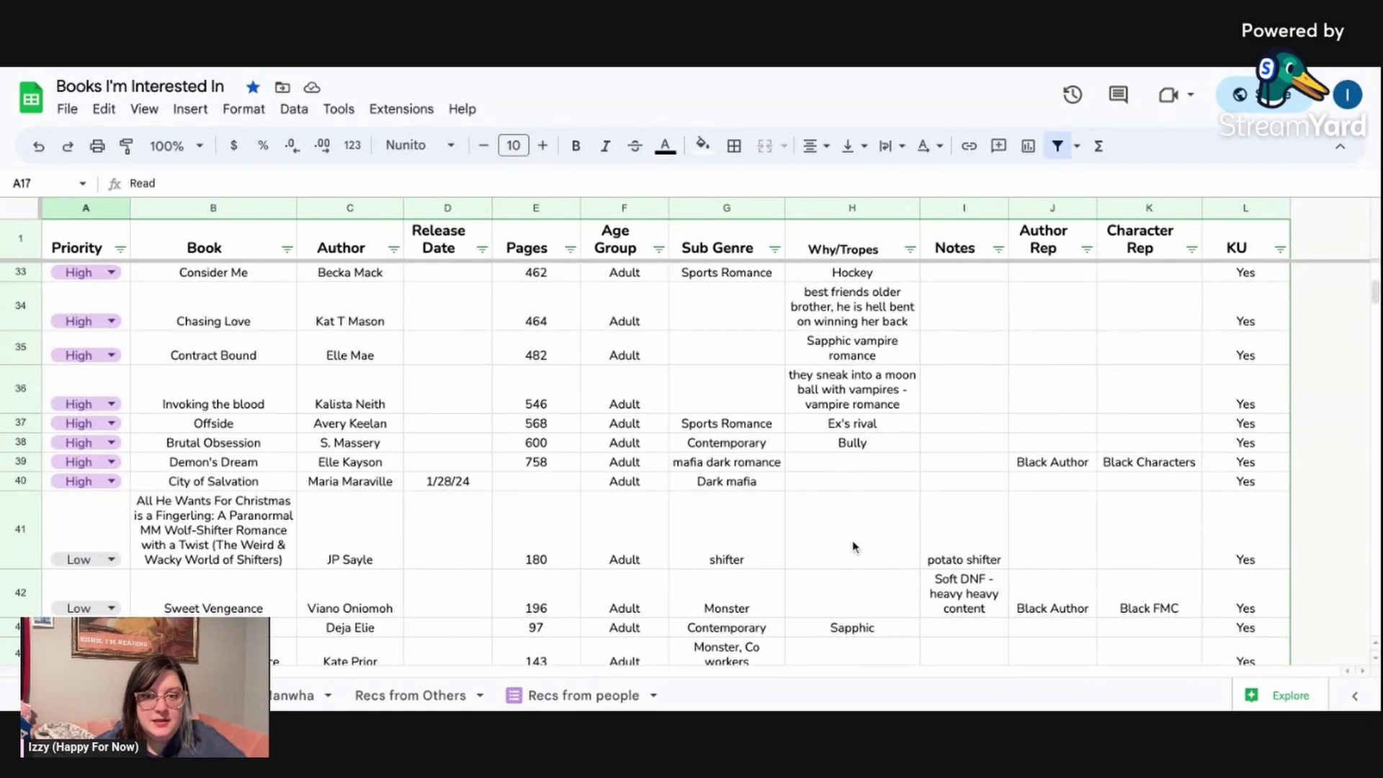
{"action": "scroll", "coordinate": [848, 537], "scroll_direction": "down", "scroll_amount": 5}
{"action": "scroll", "coordinate": [836, 533], "scroll_direction": "up", "scroll_amount": 3}
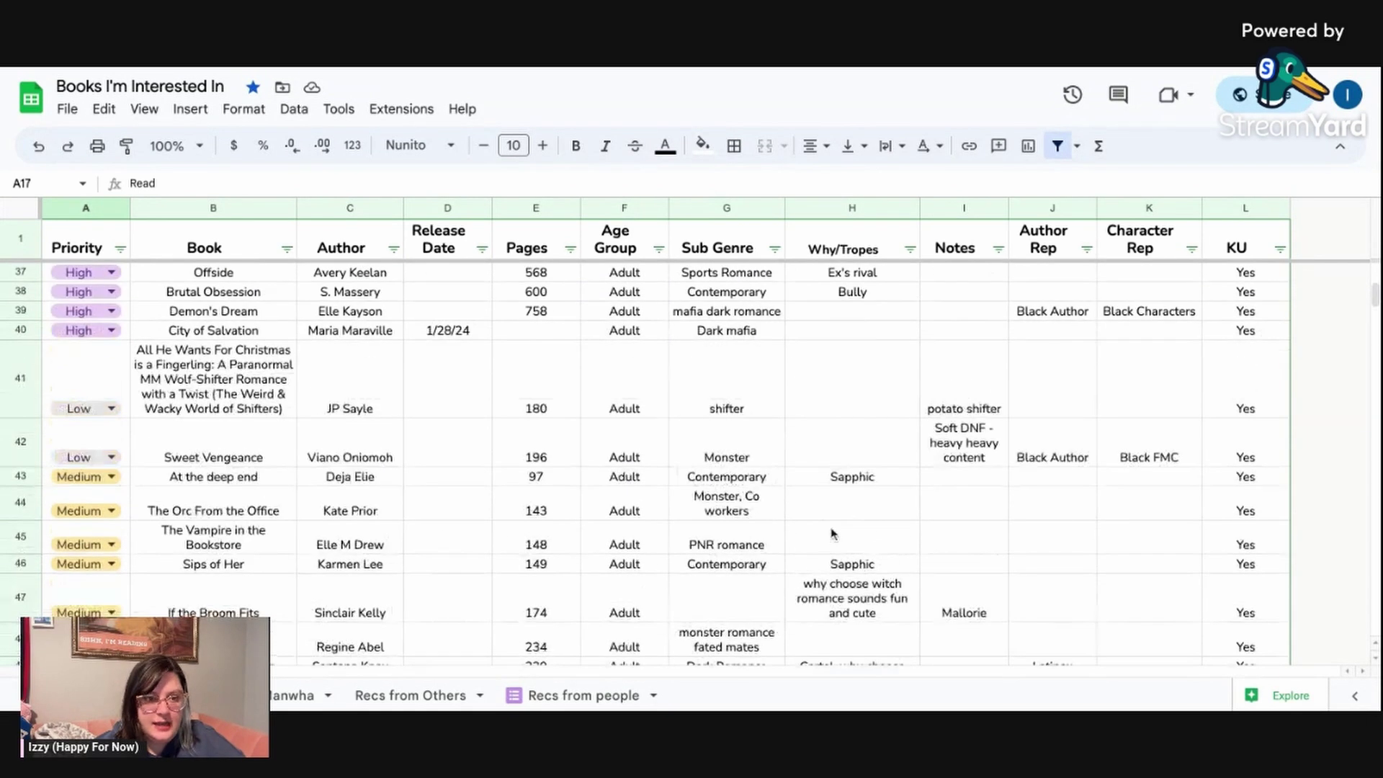
{"action": "scroll", "coordinate": [443, 472], "scroll_direction": "down", "scroll_amount": 5}
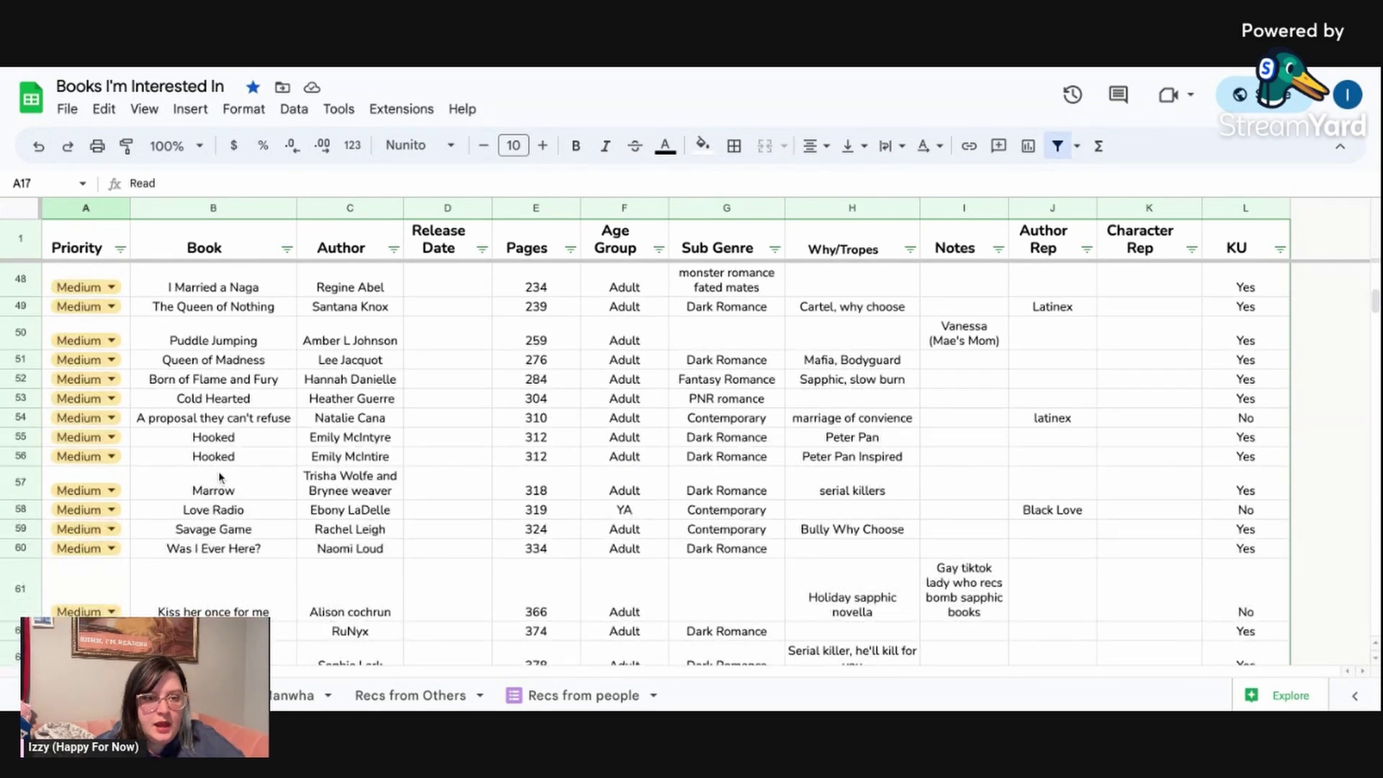
{"action": "scroll", "coordinate": [216, 479], "scroll_direction": "down", "scroll_amount": 3}
{"action": "scroll", "coordinate": [124, 553], "scroll_direction": "down", "scroll_amount": 5}
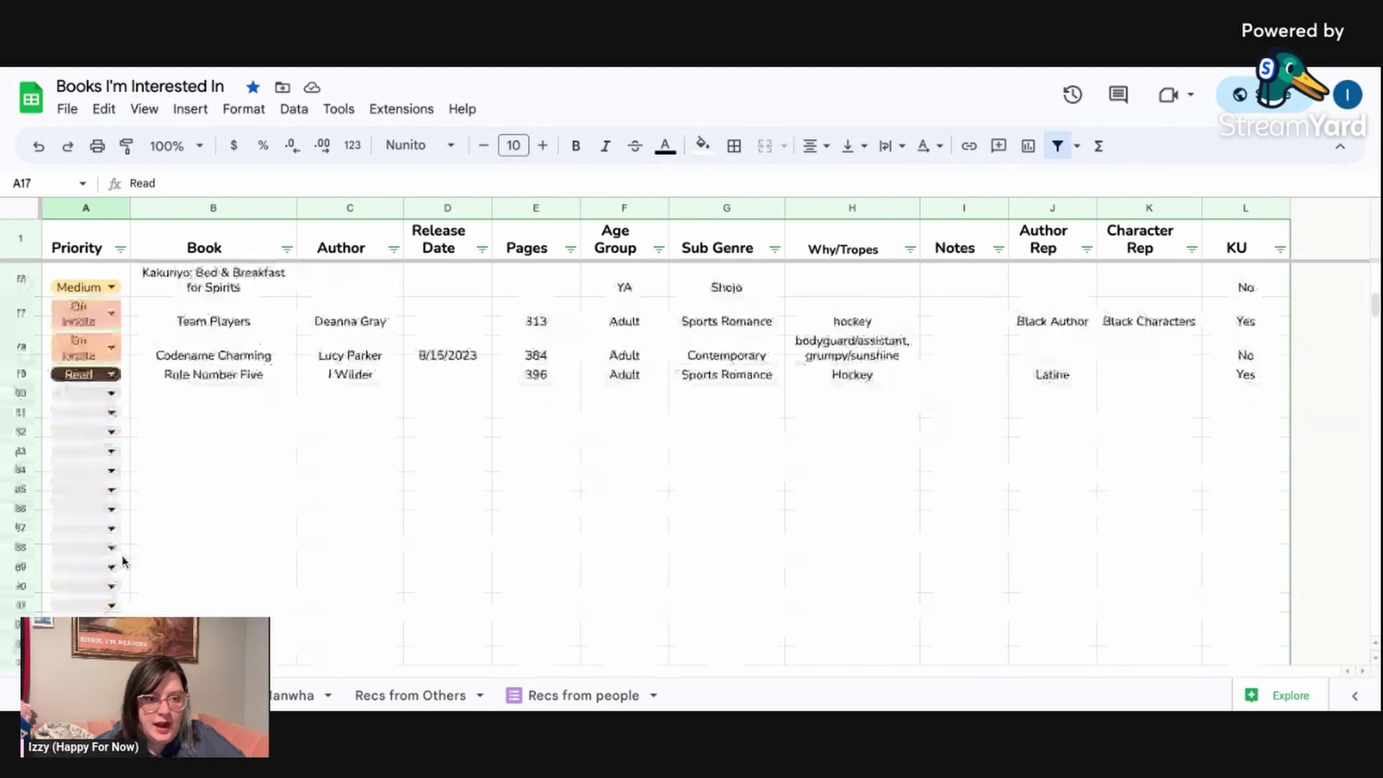
{"action": "scroll", "coordinate": [124, 554], "scroll_direction": "up", "scroll_amount": 2}
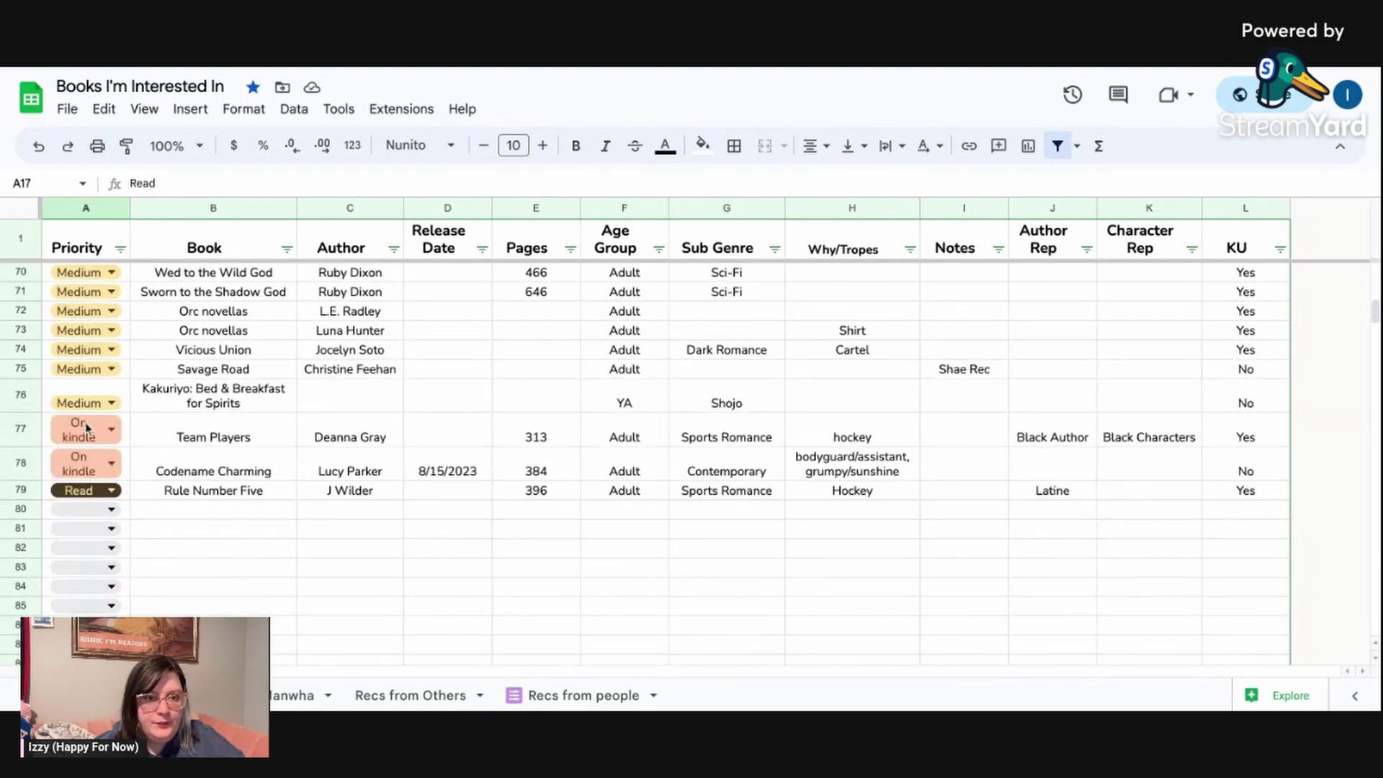
Sort the book list by Priority from A to Z.
{"action": "left_click", "coordinate": [120, 249]}
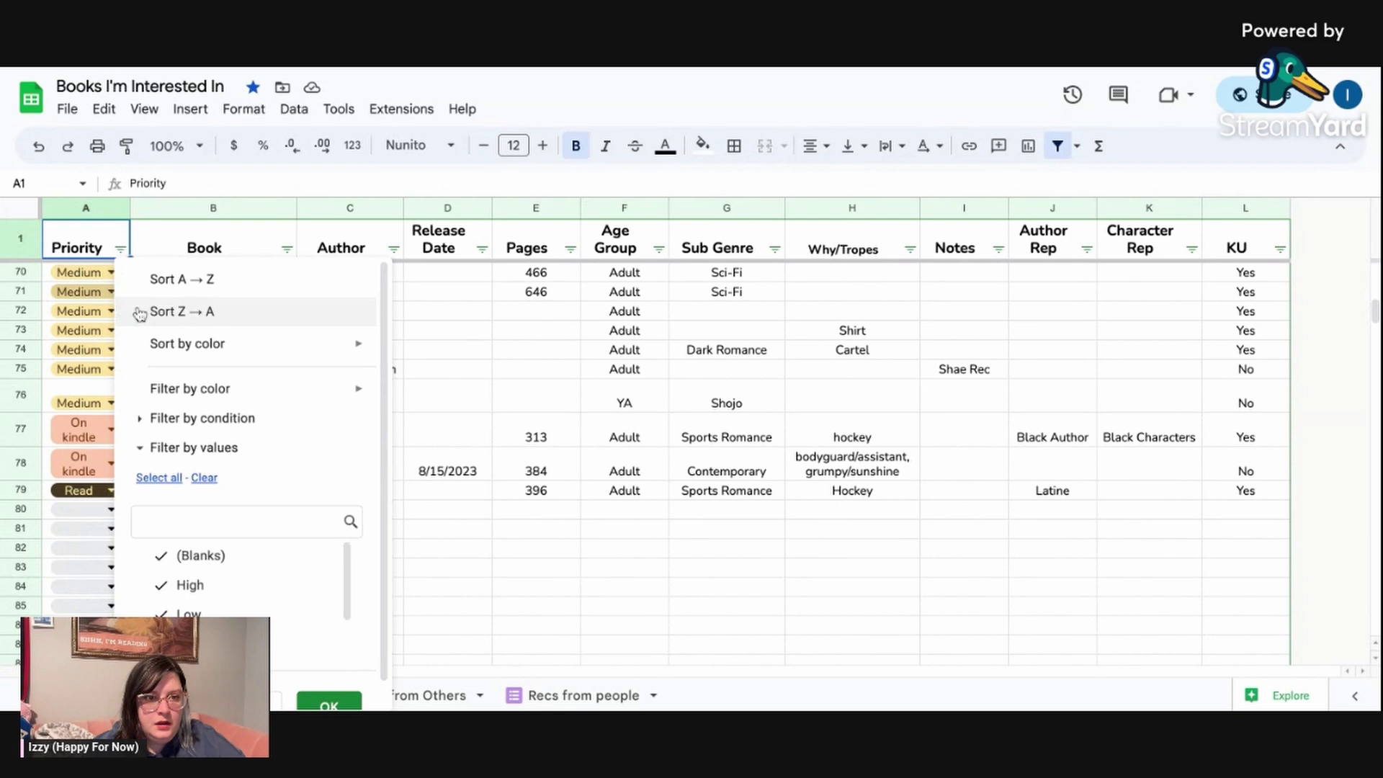
{"action": "left_click", "coordinate": [177, 279]}
{"action": "scroll", "coordinate": [119, 450], "scroll_direction": "up", "scroll_amount": 4}
{"action": "scroll", "coordinate": [119, 451], "scroll_direction": "up", "scroll_amount": 6}
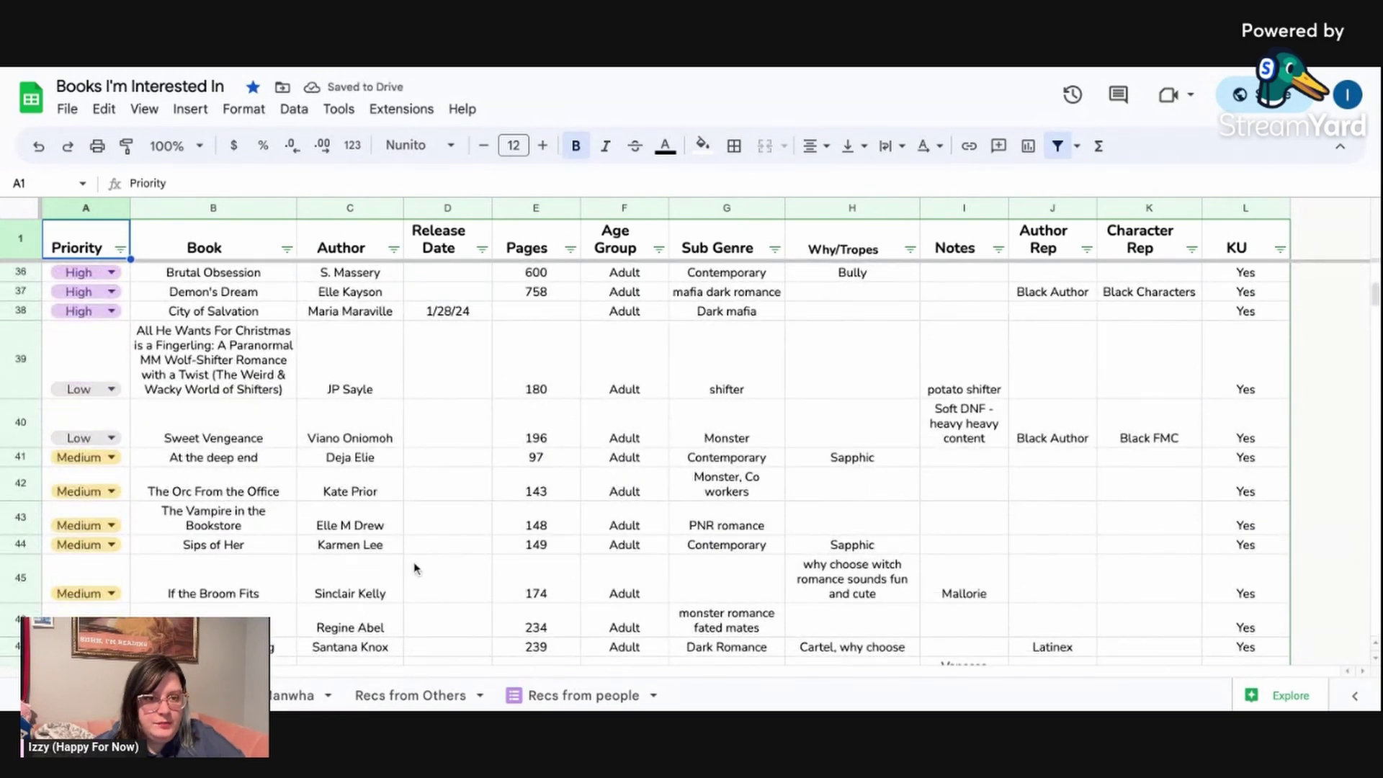
Add a DNF option to the Priority dropdown and apply the change to all matching dropdowns.
{"action": "left_click", "coordinate": [109, 441]}
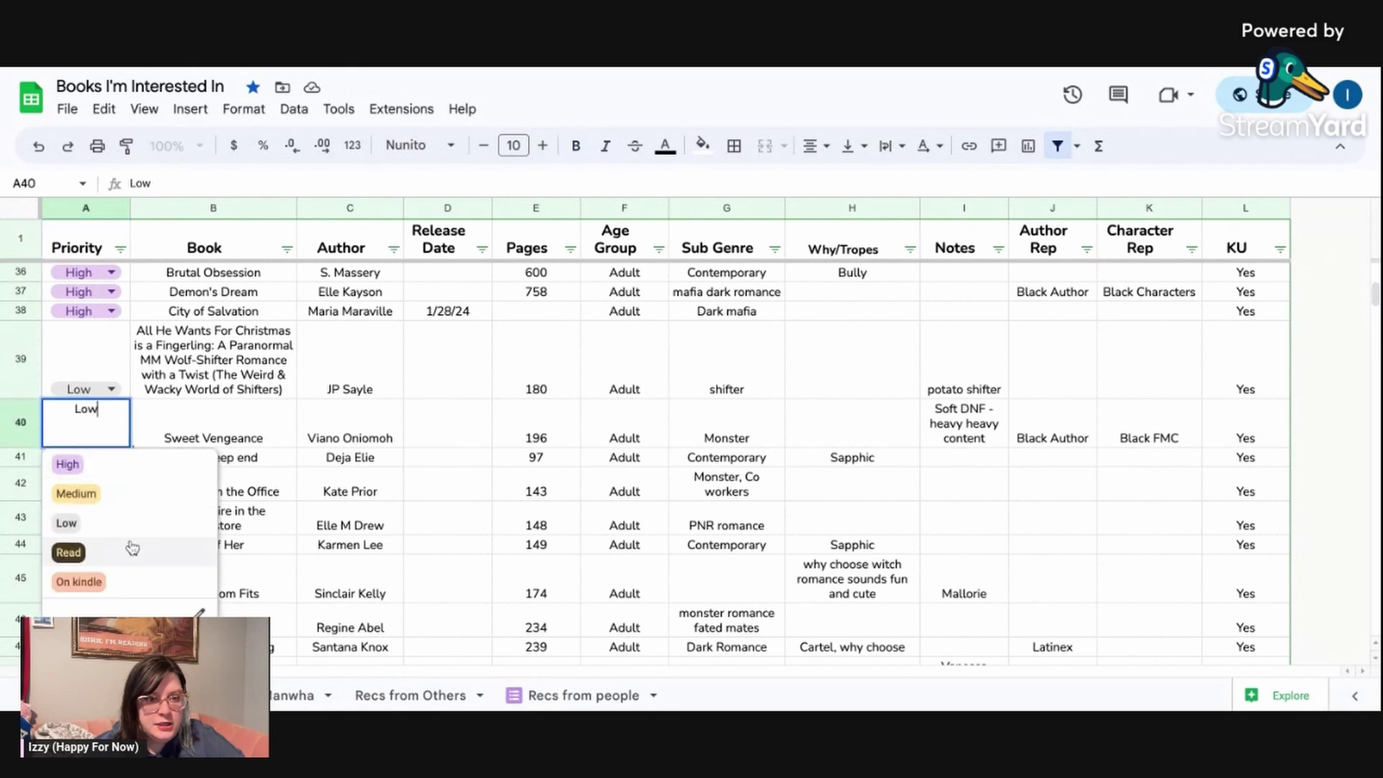
{"action": "left_click", "coordinate": [194, 614]}
{"action": "left_click", "coordinate": [1160, 597]}
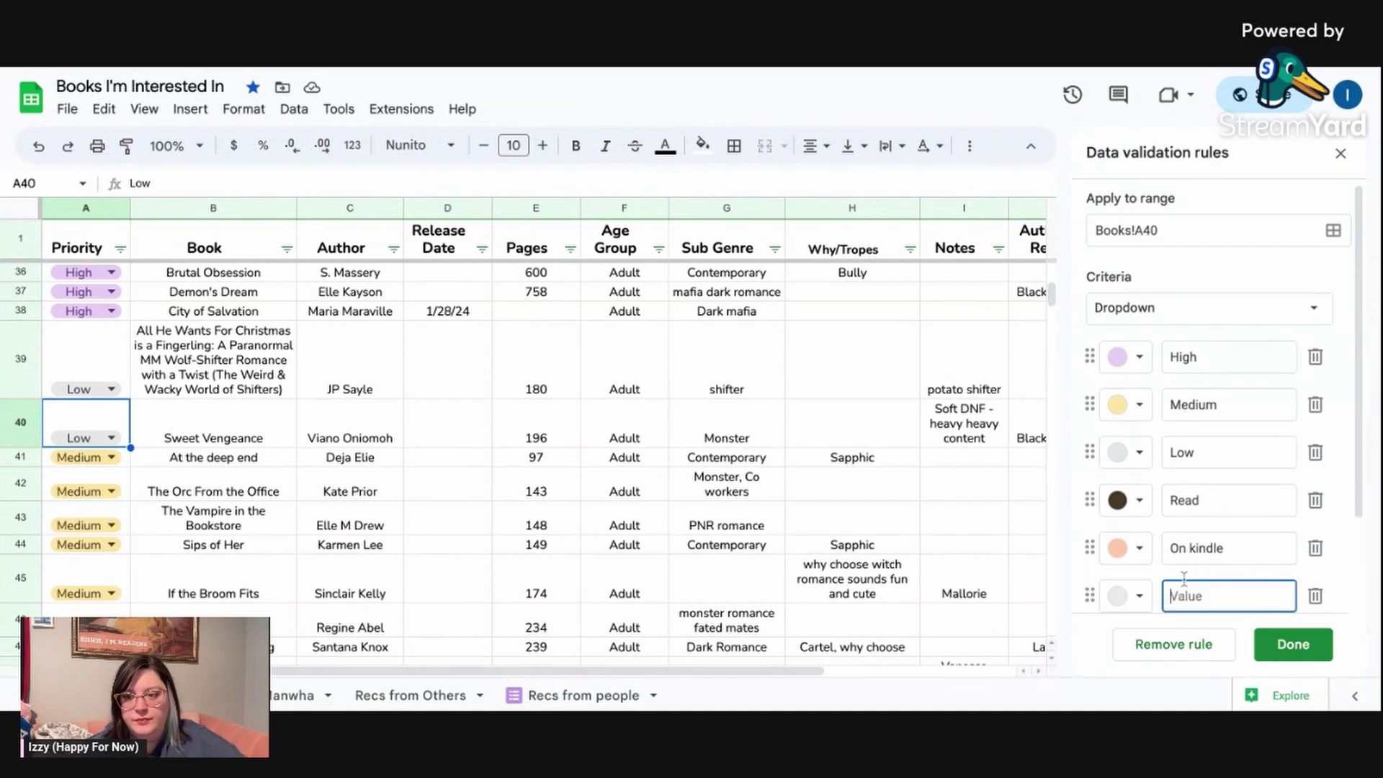
{"action": "type", "text": "DNF"}
{"action": "key", "text": "BackSpace"}
{"action": "key", "text": "BackSpace"}
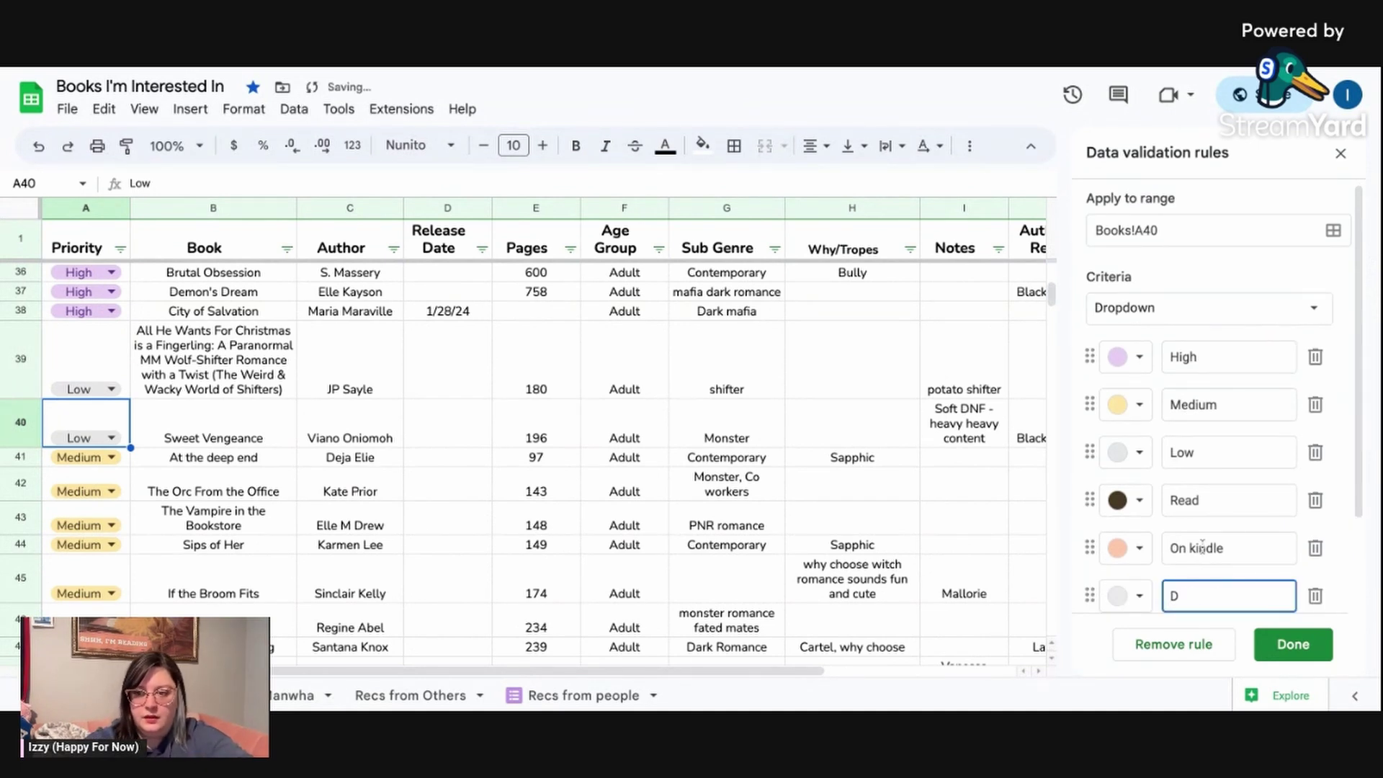
{"action": "left_click", "coordinate": [1295, 646]}
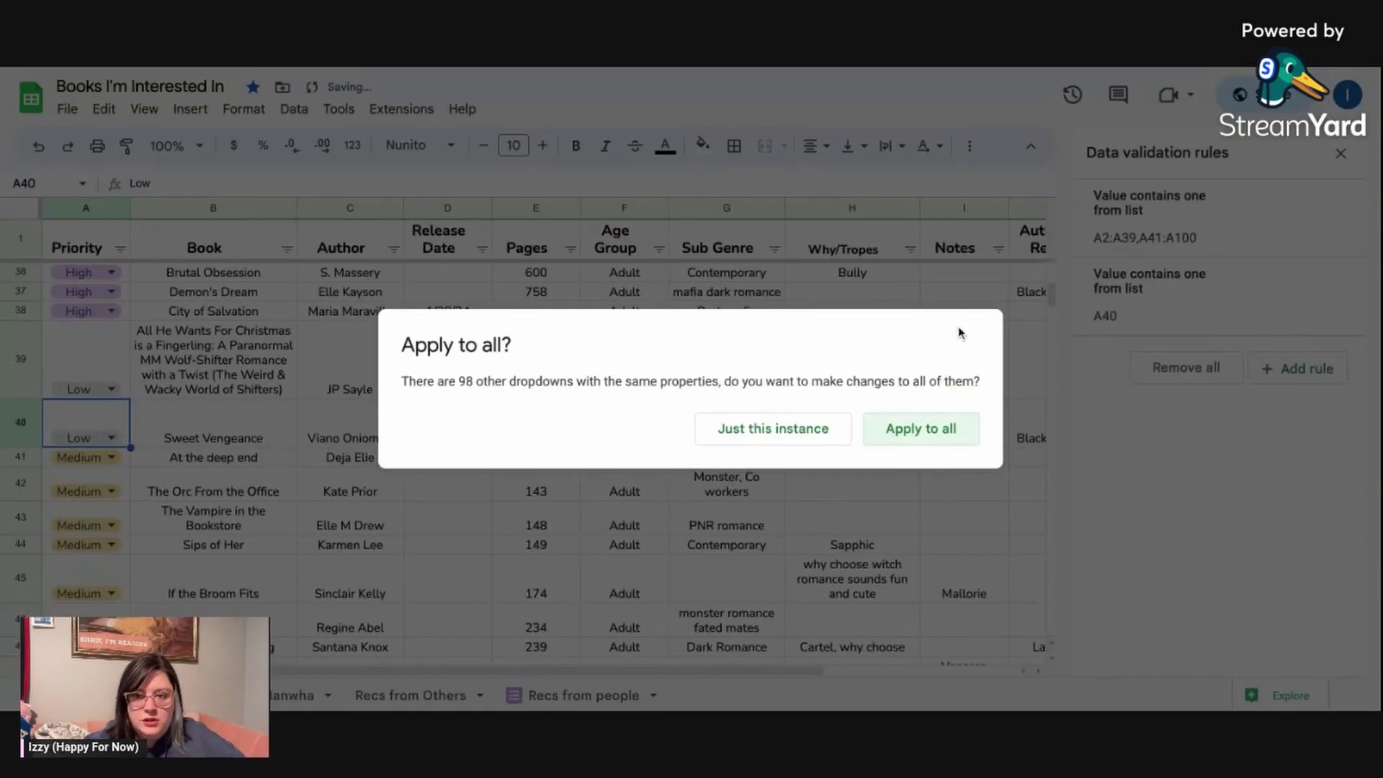
{"action": "left_click", "coordinate": [904, 431]}
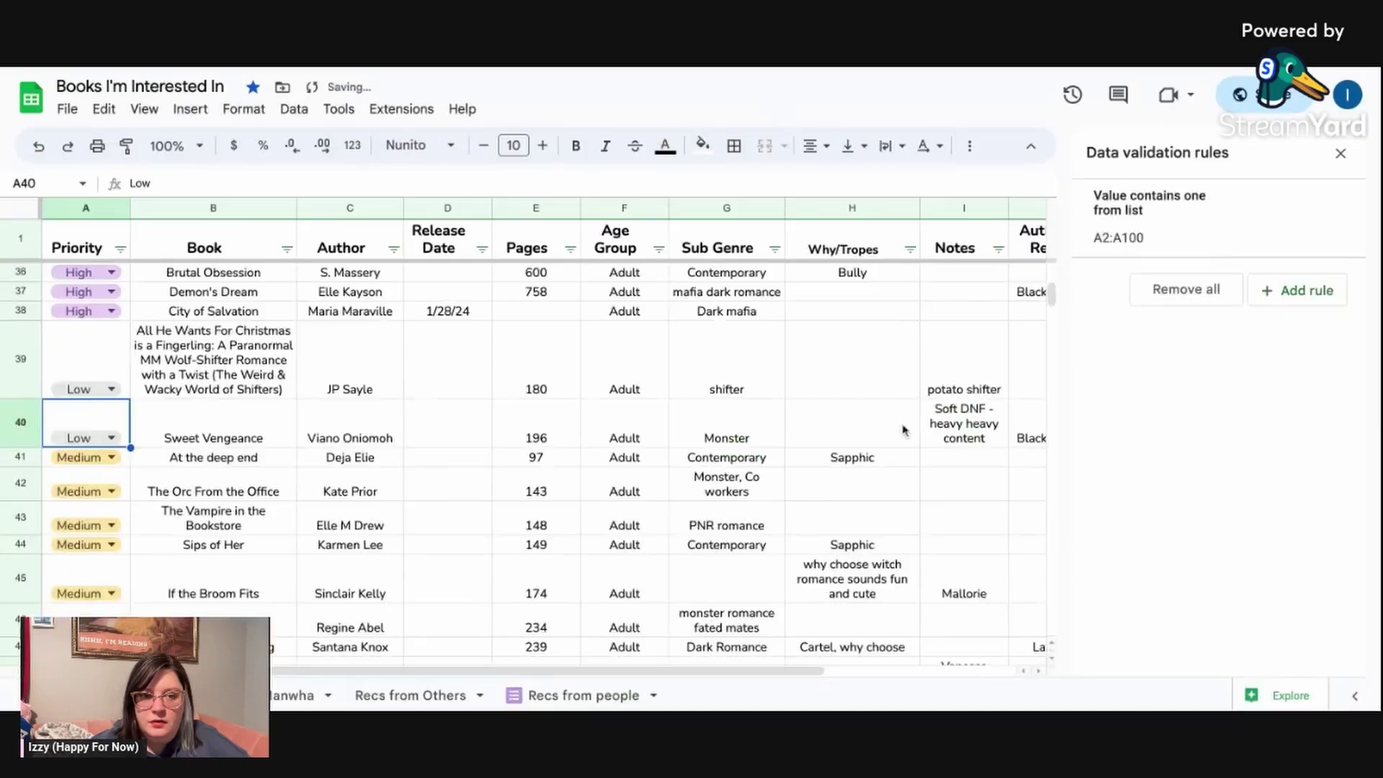
Set the priority of Sweet Vengeance to DNF and look over the medium-priority books below it.
{"action": "left_click", "coordinate": [112, 438]}
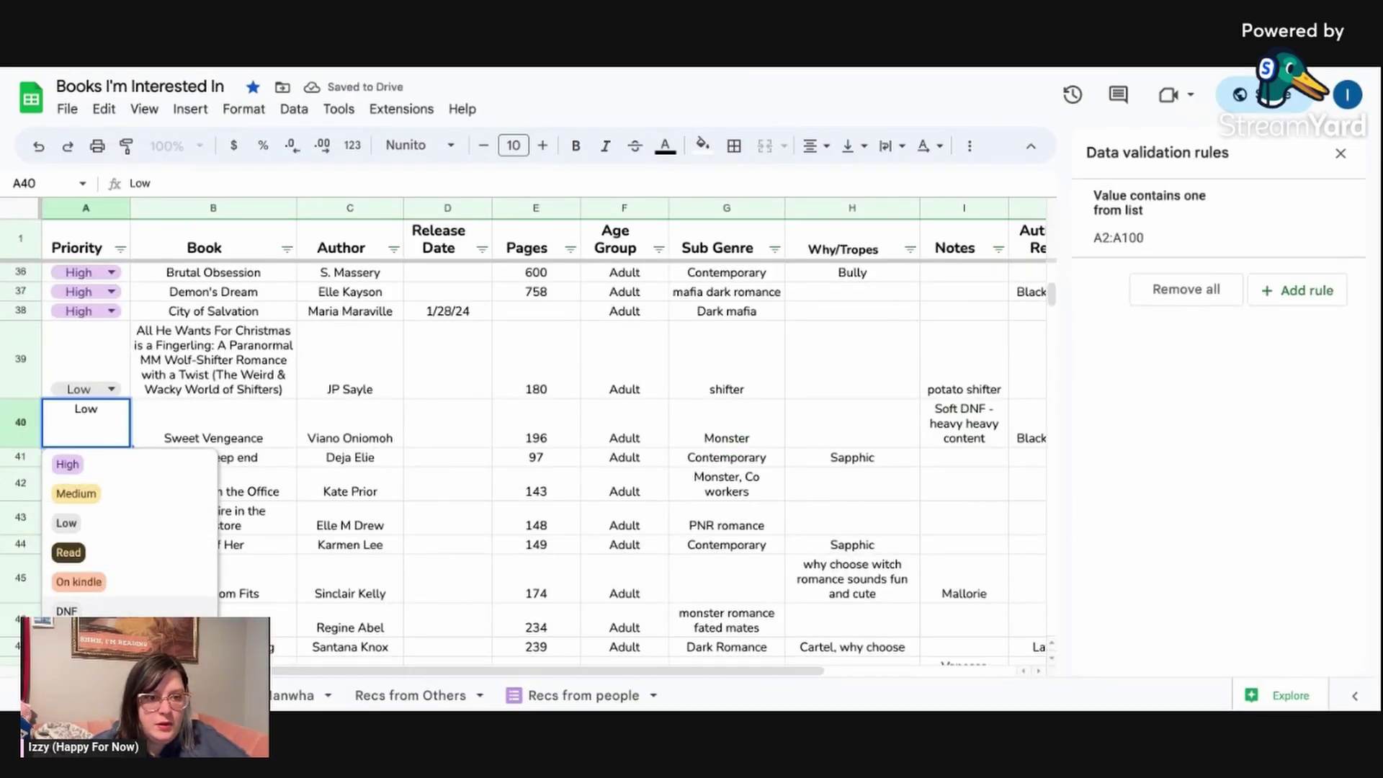
{"action": "left_click", "coordinate": [66, 610]}
{"action": "scroll", "coordinate": [642, 519], "scroll_direction": "down", "scroll_amount": 10}
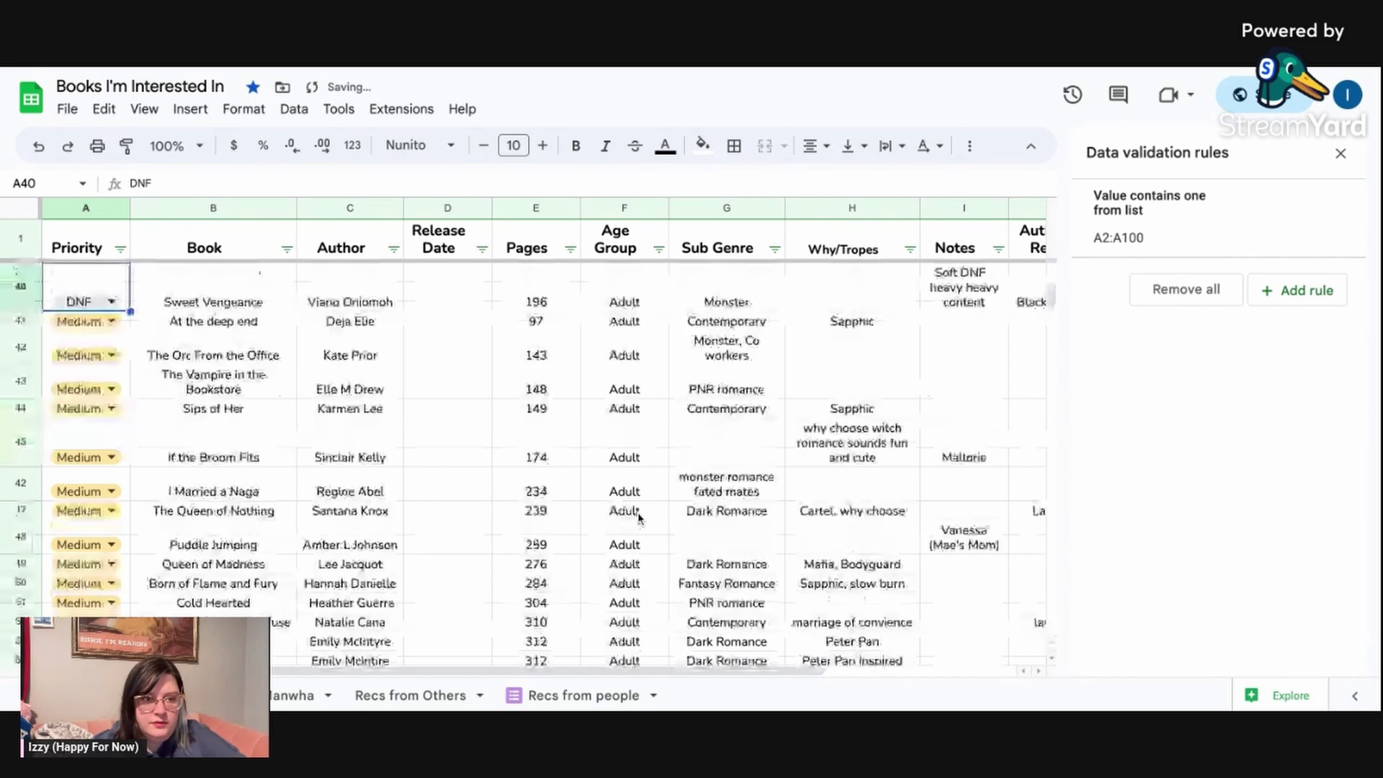
{"action": "scroll", "coordinate": [635, 514], "scroll_direction": "down", "scroll_amount": 10}
{"action": "scroll", "coordinate": [635, 515], "scroll_direction": "up", "scroll_amount": 20}
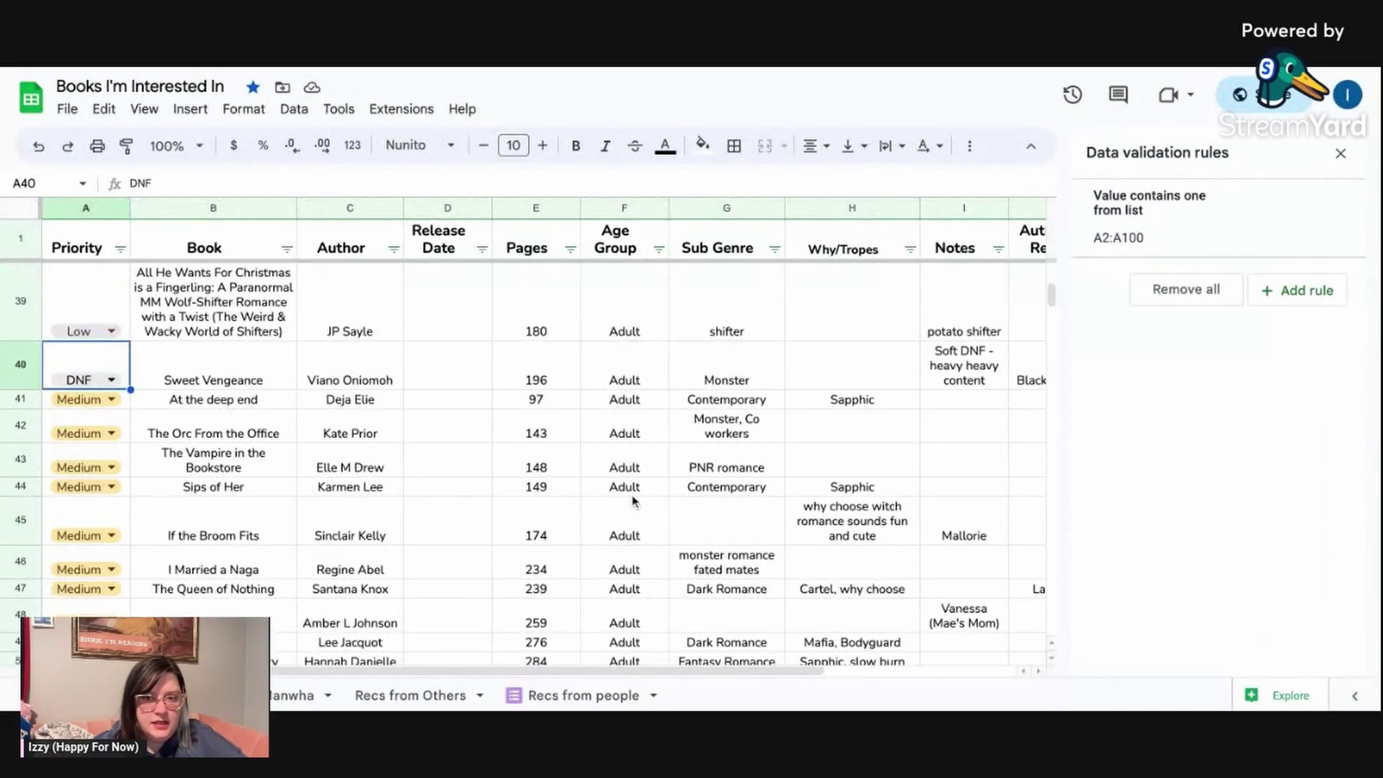
{"action": "scroll", "coordinate": [611, 418], "scroll_direction": "down", "scroll_amount": 1}
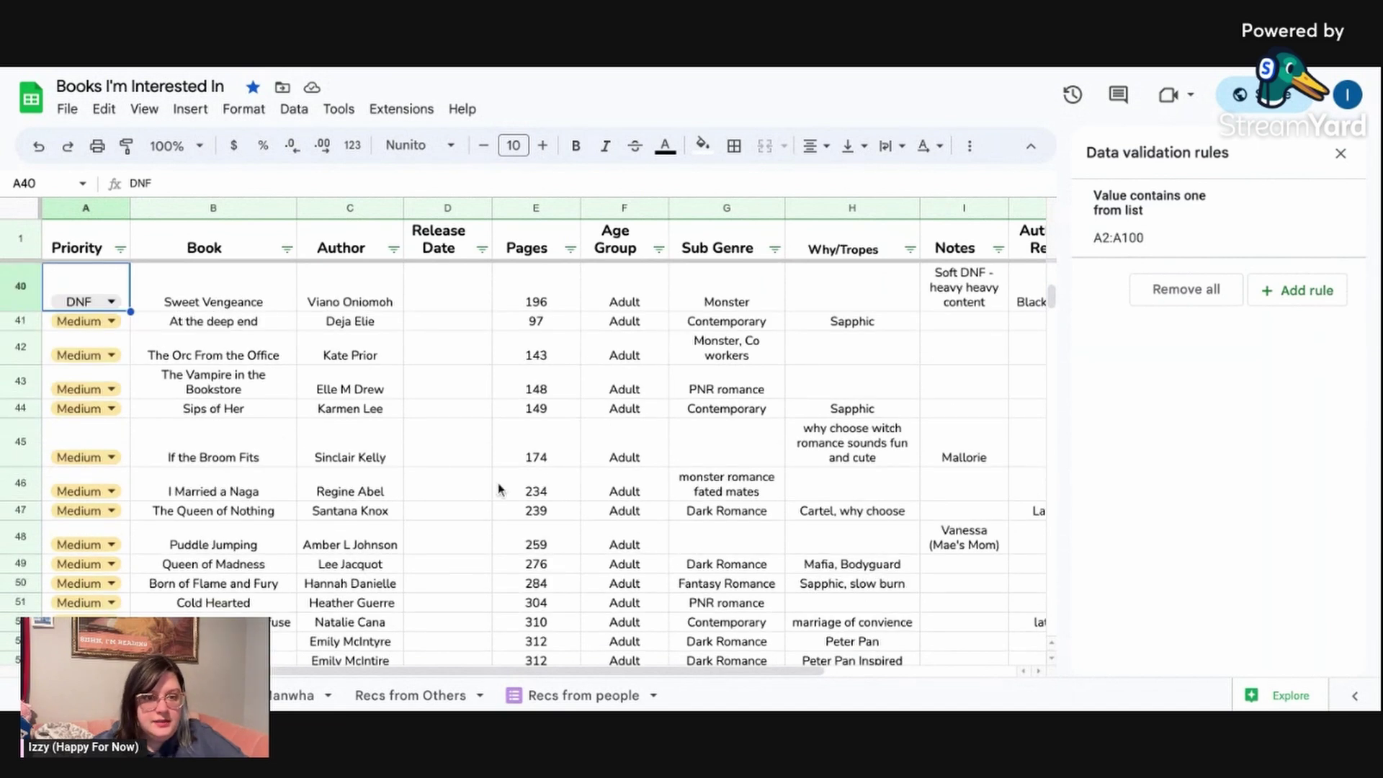
{"action": "scroll", "coordinate": [498, 489], "scroll_direction": "down", "scroll_amount": 3}
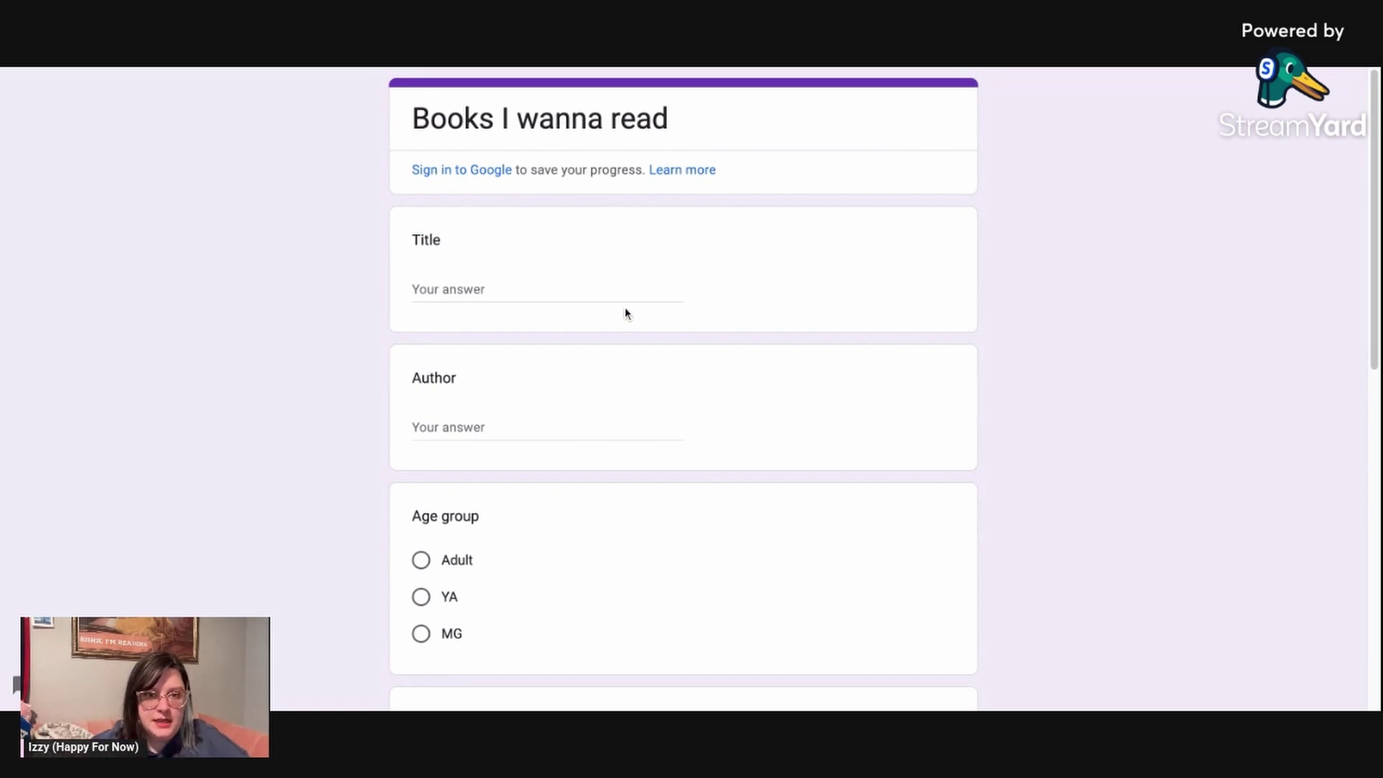
Look over the questions of the Books I wanna read form, including author, age group, genre and tropes.
{"action": "scroll", "coordinate": [503, 454], "scroll_direction": "down", "scroll_amount": 4}
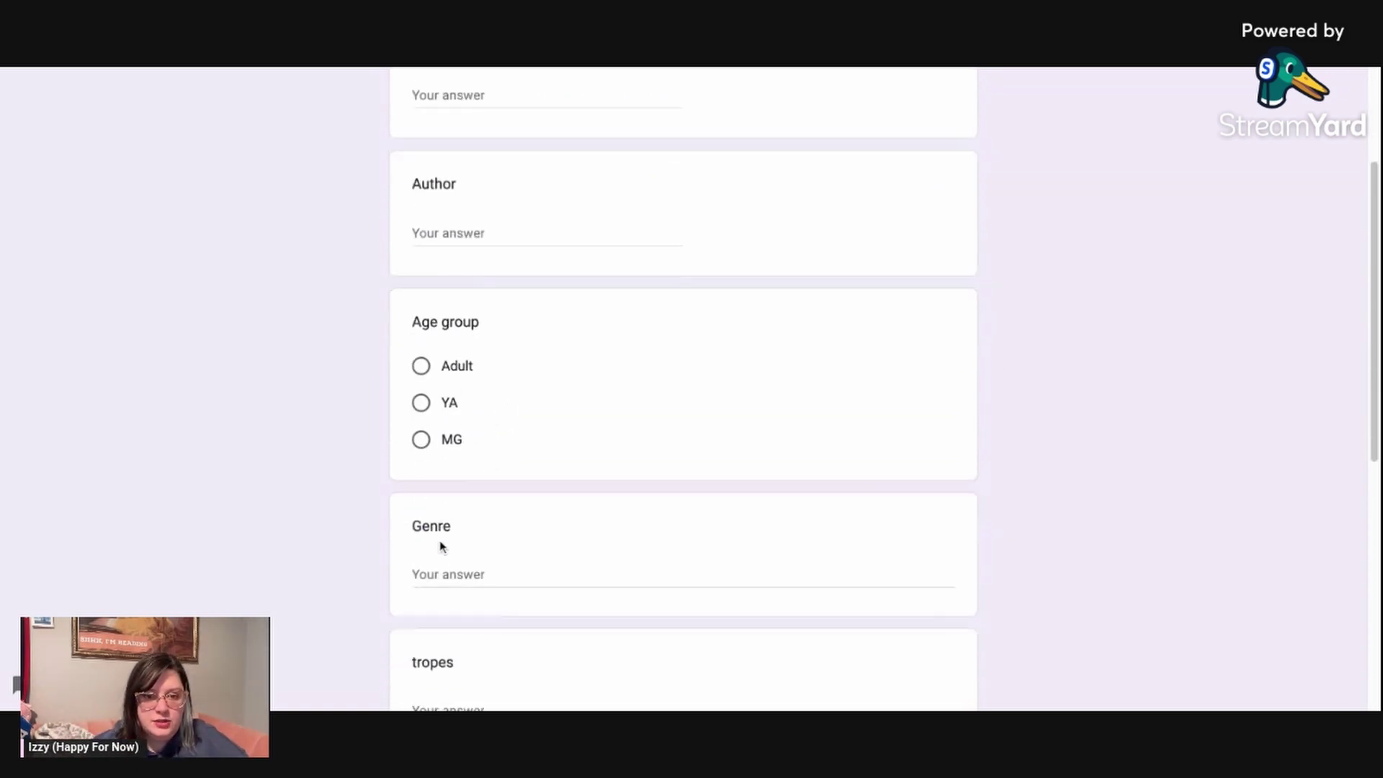
{"action": "scroll", "coordinate": [435, 576], "scroll_direction": "down", "scroll_amount": 4}
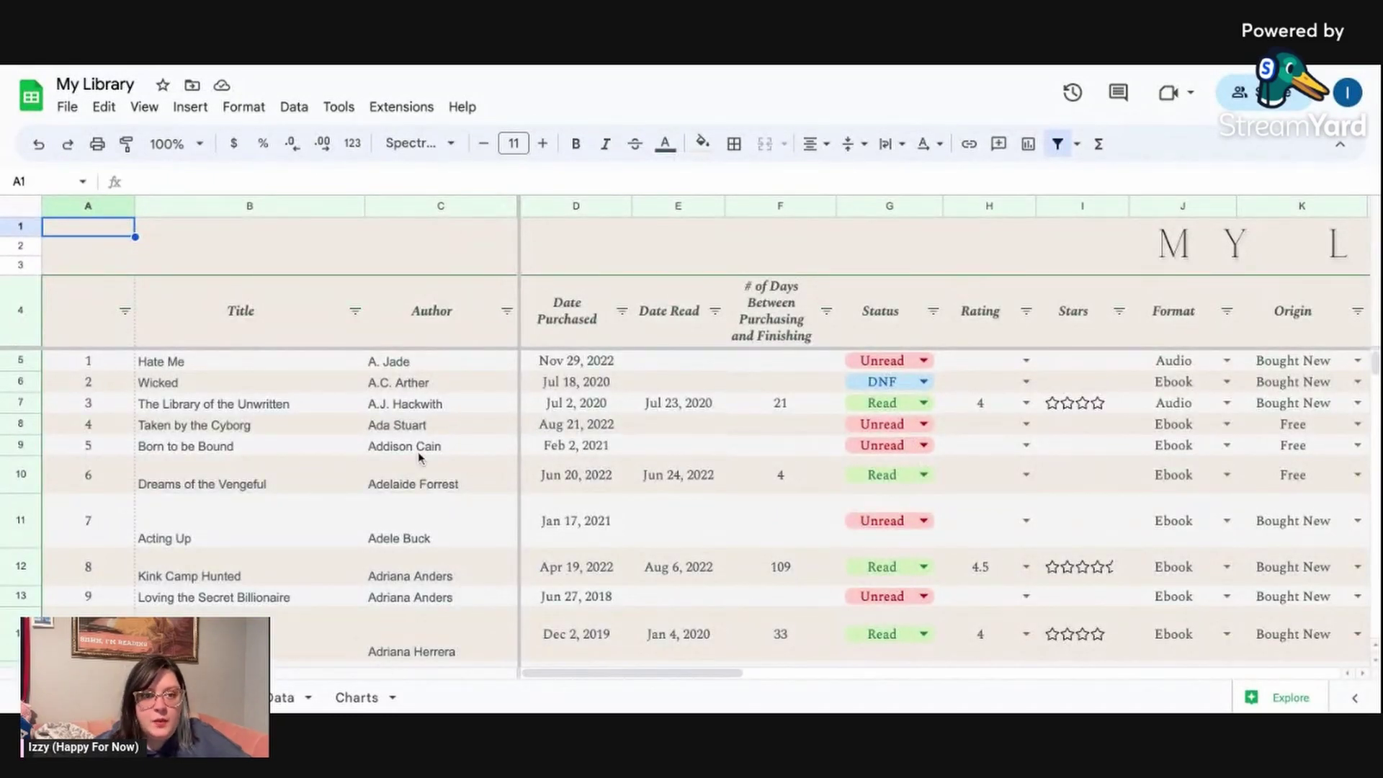
Look over the My Library columns, from purchase date, status, rating and format through genre, author nationality and disability representation.
{"action": "scroll", "coordinate": [420, 460], "scroll_direction": "down", "scroll_amount": 1}
{"action": "scroll", "coordinate": [702, 647], "scroll_direction": "up", "scroll_amount": 1}
{"action": "scroll", "coordinate": [702, 647], "scroll_direction": "down", "scroll_amount": 10}
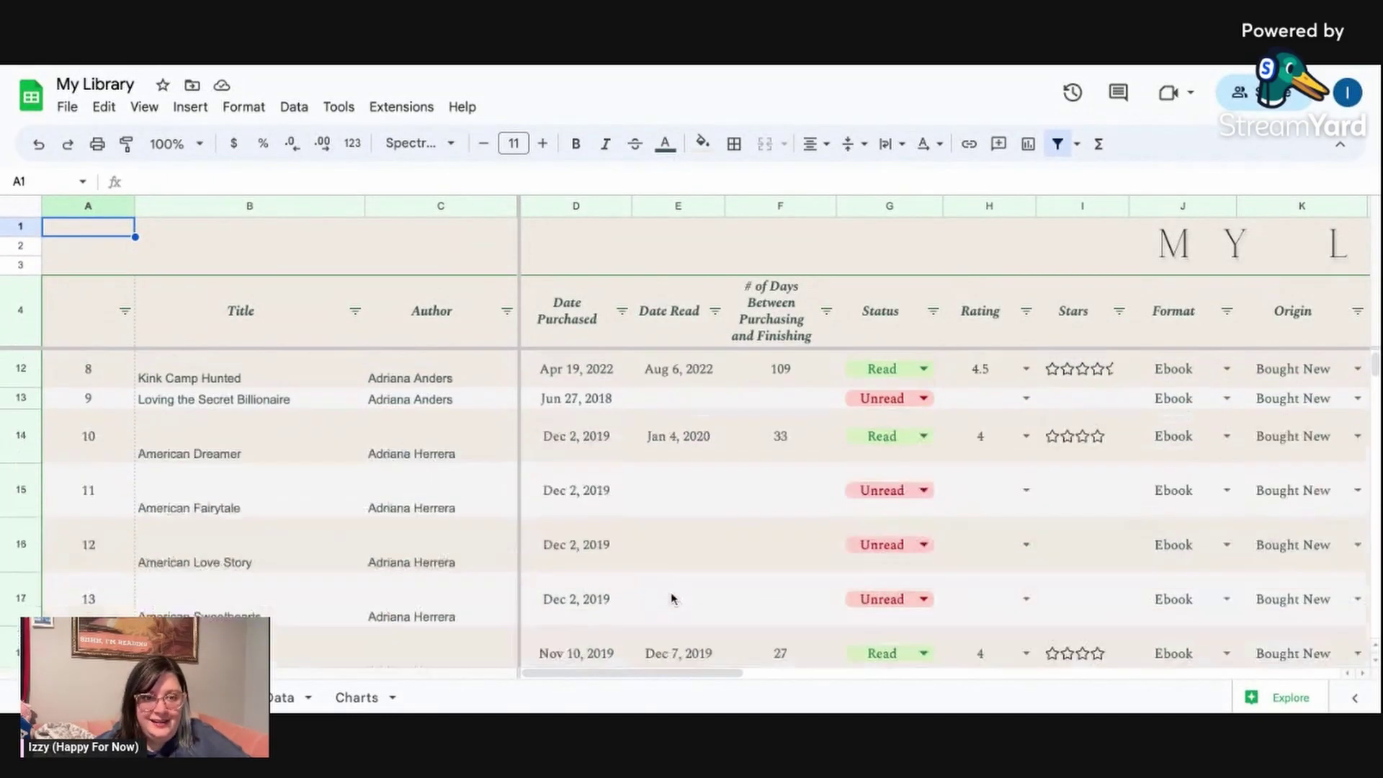
{"action": "scroll", "coordinate": [651, 674], "scroll_direction": "right", "scroll_amount": 10}
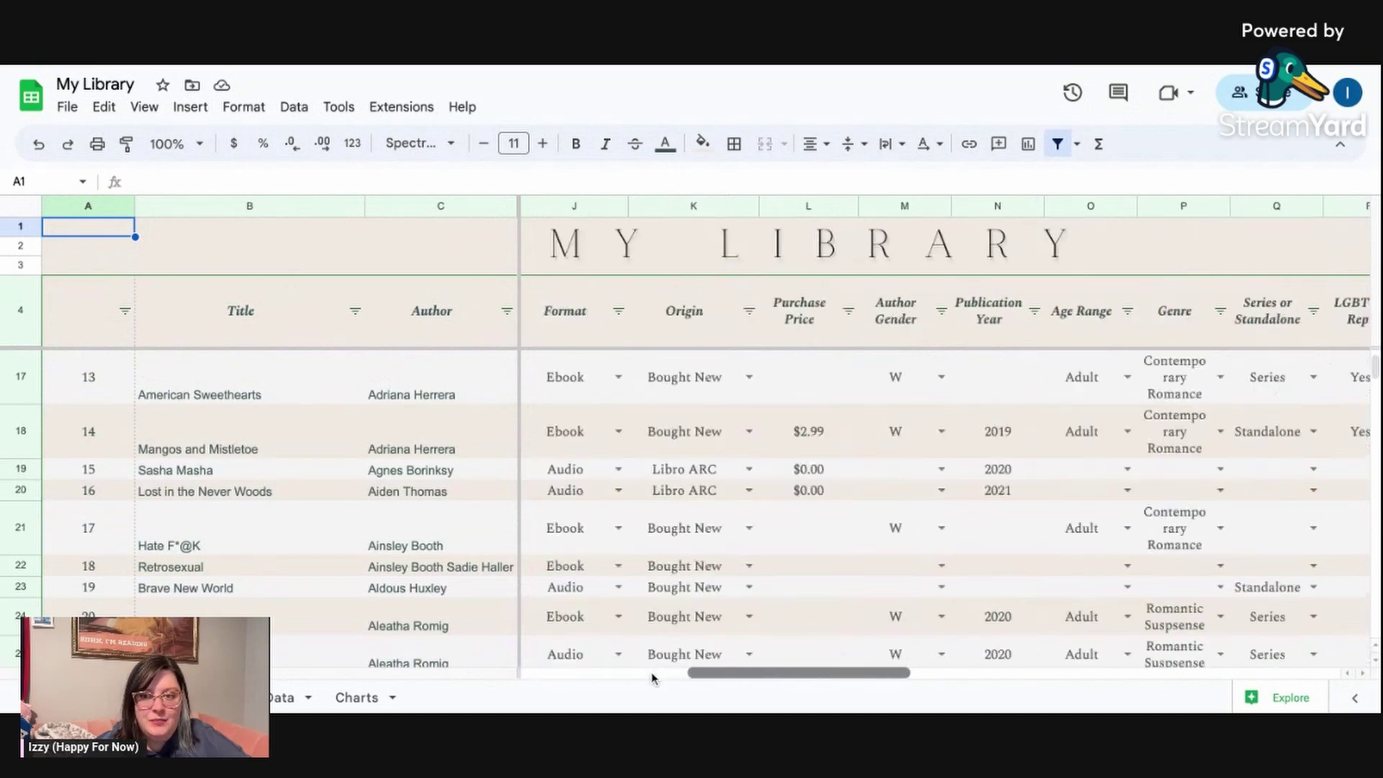
{"action": "scroll", "coordinate": [651, 674], "scroll_direction": "left", "scroll_amount": 10}
{"action": "scroll", "coordinate": [542, 552], "scroll_direction": "up", "scroll_amount": 5}
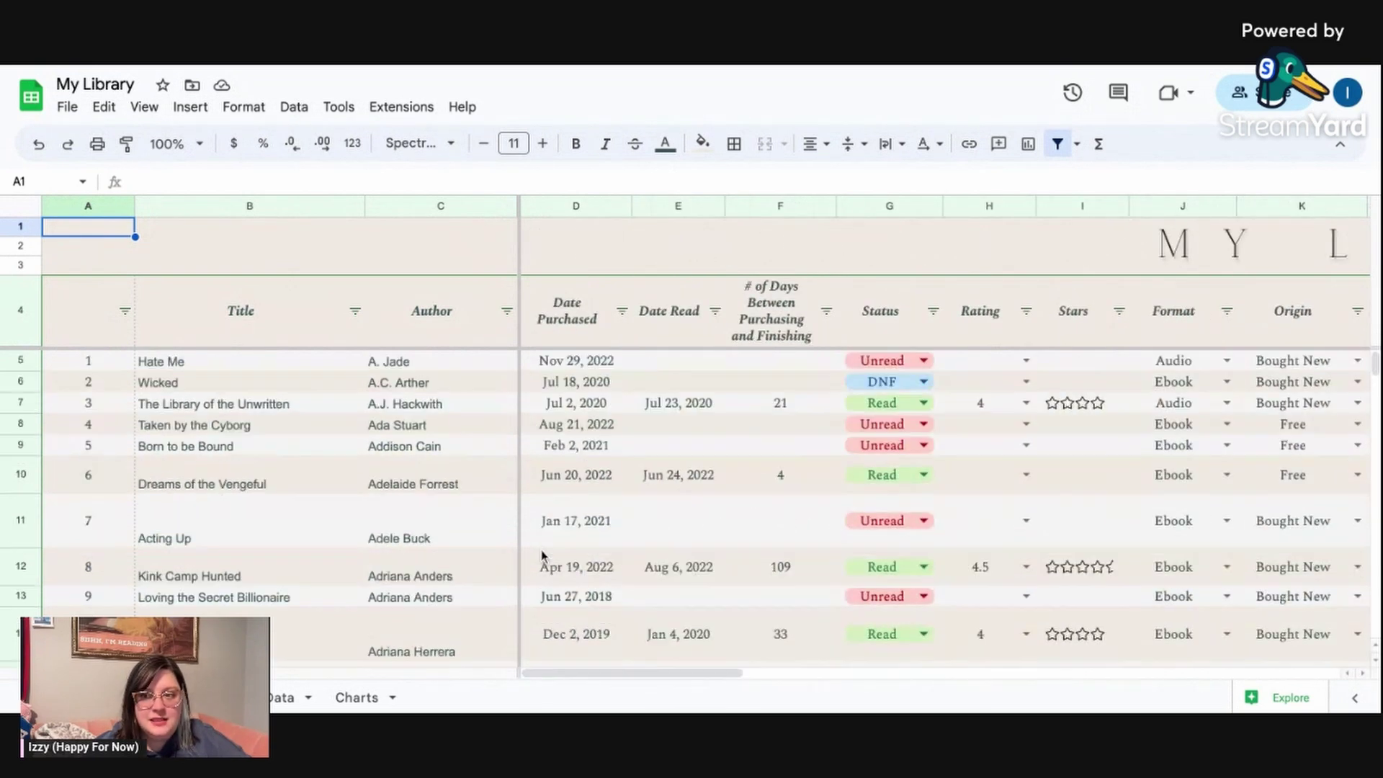
{"action": "scroll", "coordinate": [568, 673], "scroll_direction": "right", "scroll_amount": 6}
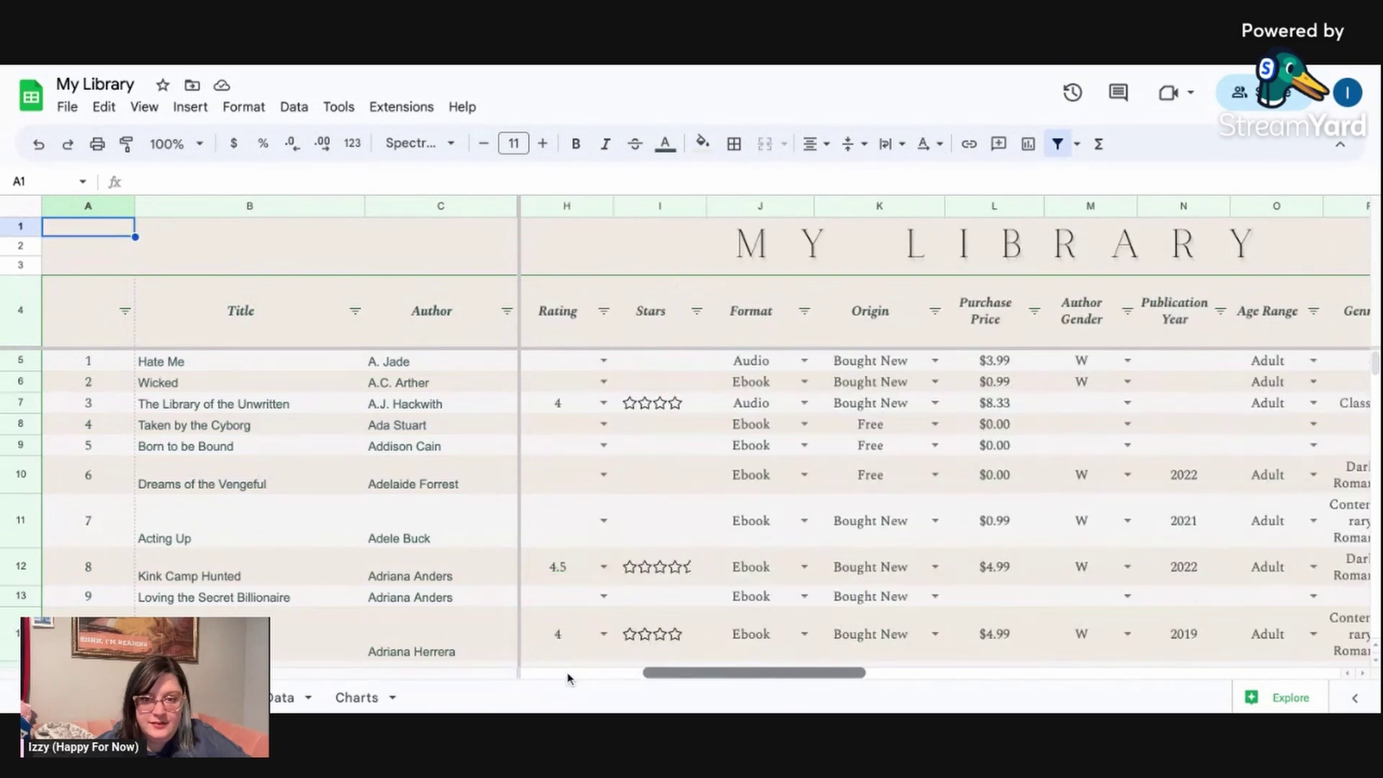
{"action": "scroll", "coordinate": [569, 674], "scroll_direction": "right", "scroll_amount": 6}
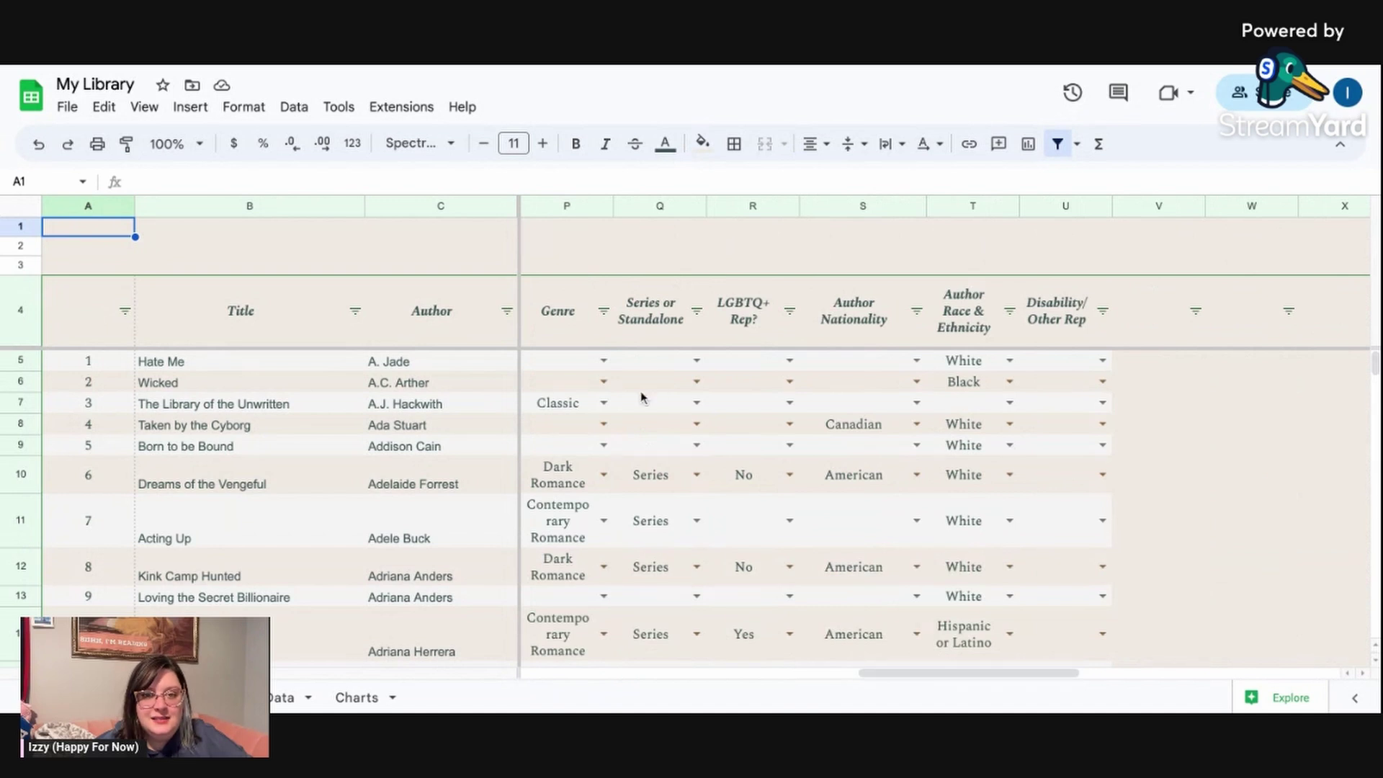
Check the Genre options for The Library of the Unwritten and clear its genre.
{"action": "left_click", "coordinate": [604, 404]}
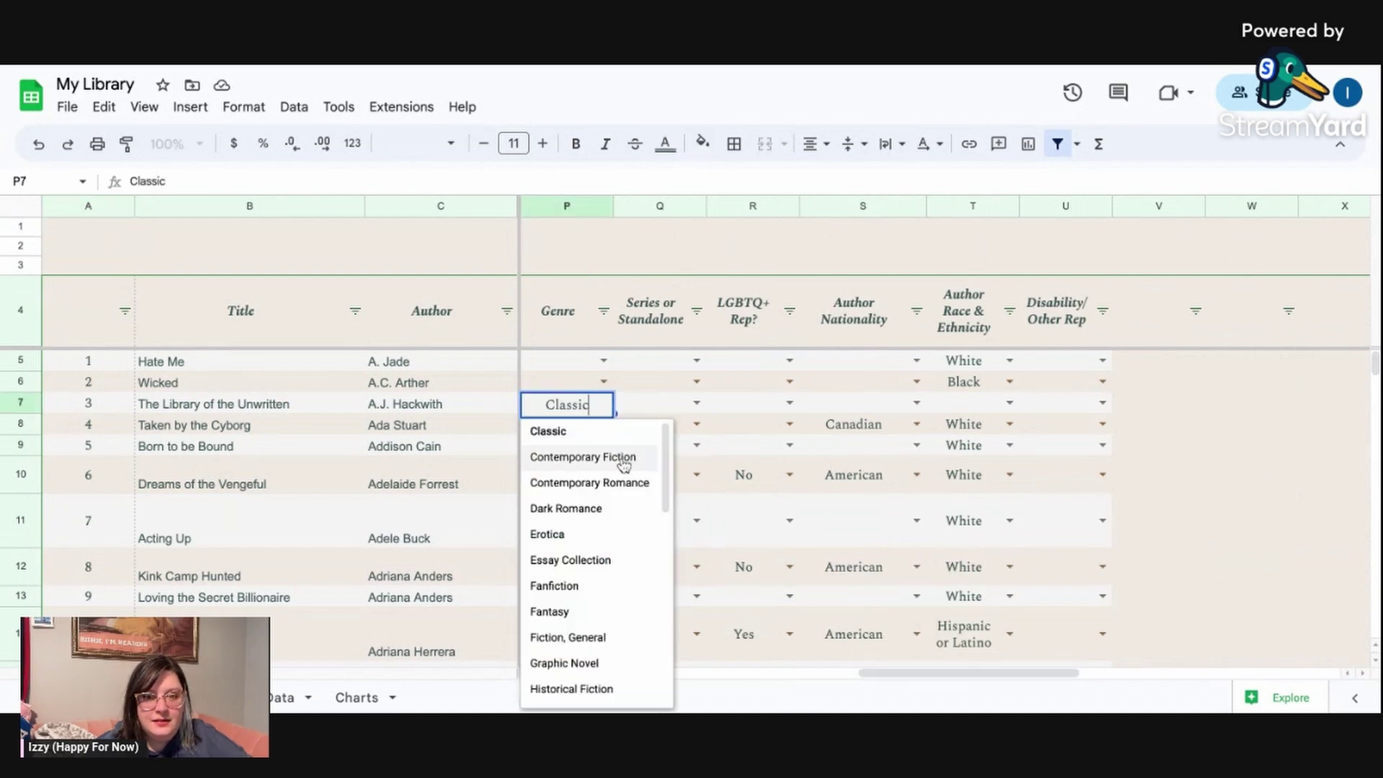
{"action": "left_click", "coordinate": [559, 382]}
{"action": "key", "text": "Down"}
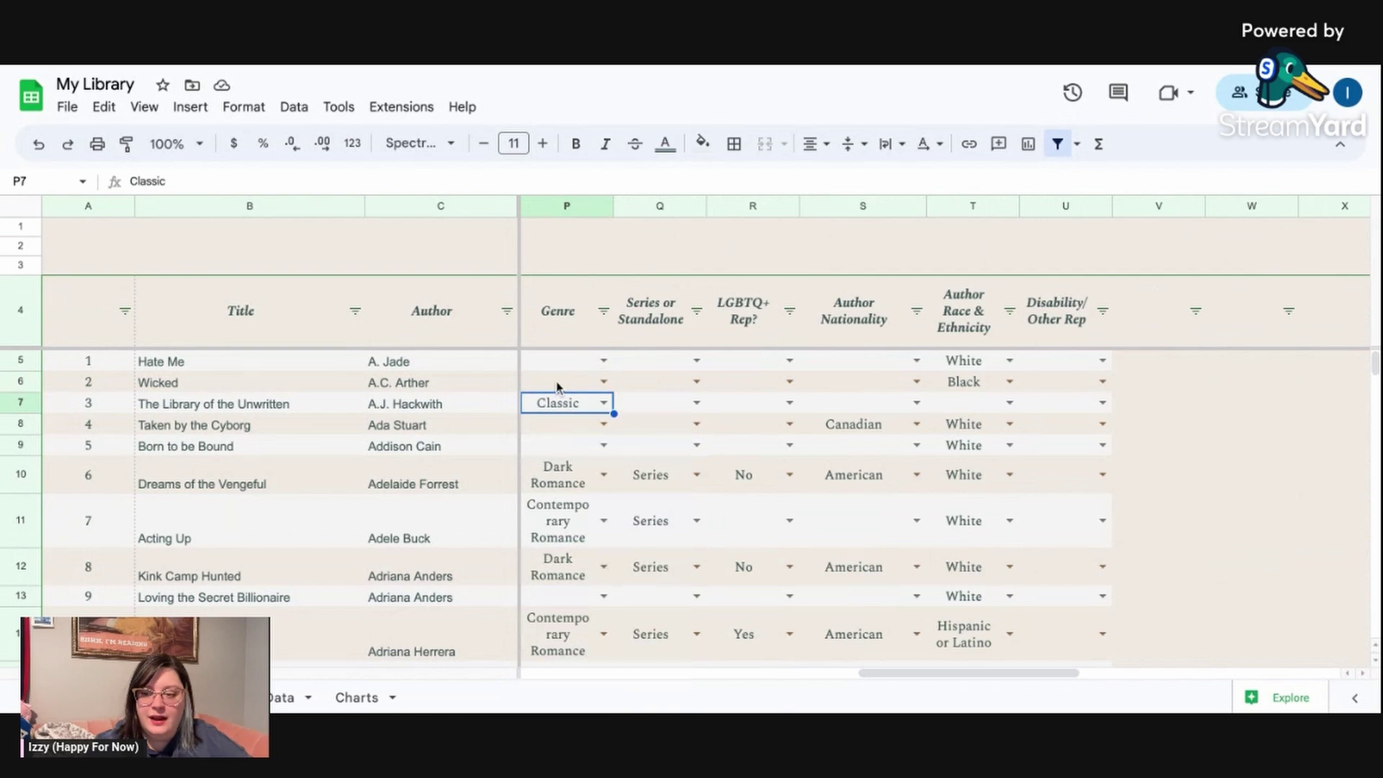
{"action": "key", "text": "Delete"}
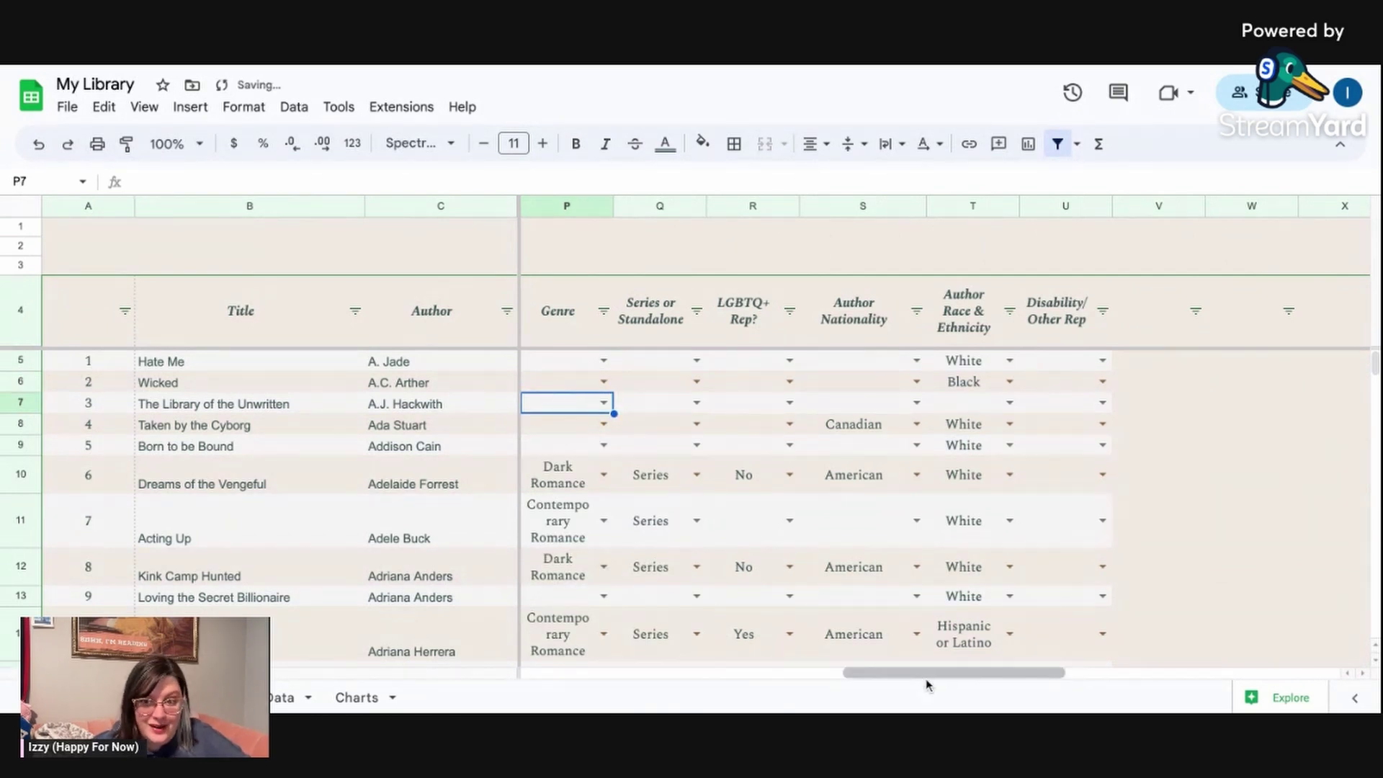
Examine the purchase dates, read dates and days between purchasing and finishing for the first books in the library.
{"action": "scroll", "coordinate": [983, 669], "scroll_direction": "right", "scroll_amount": 4}
{"action": "scroll", "coordinate": [983, 669], "scroll_direction": "left", "scroll_amount": 10}
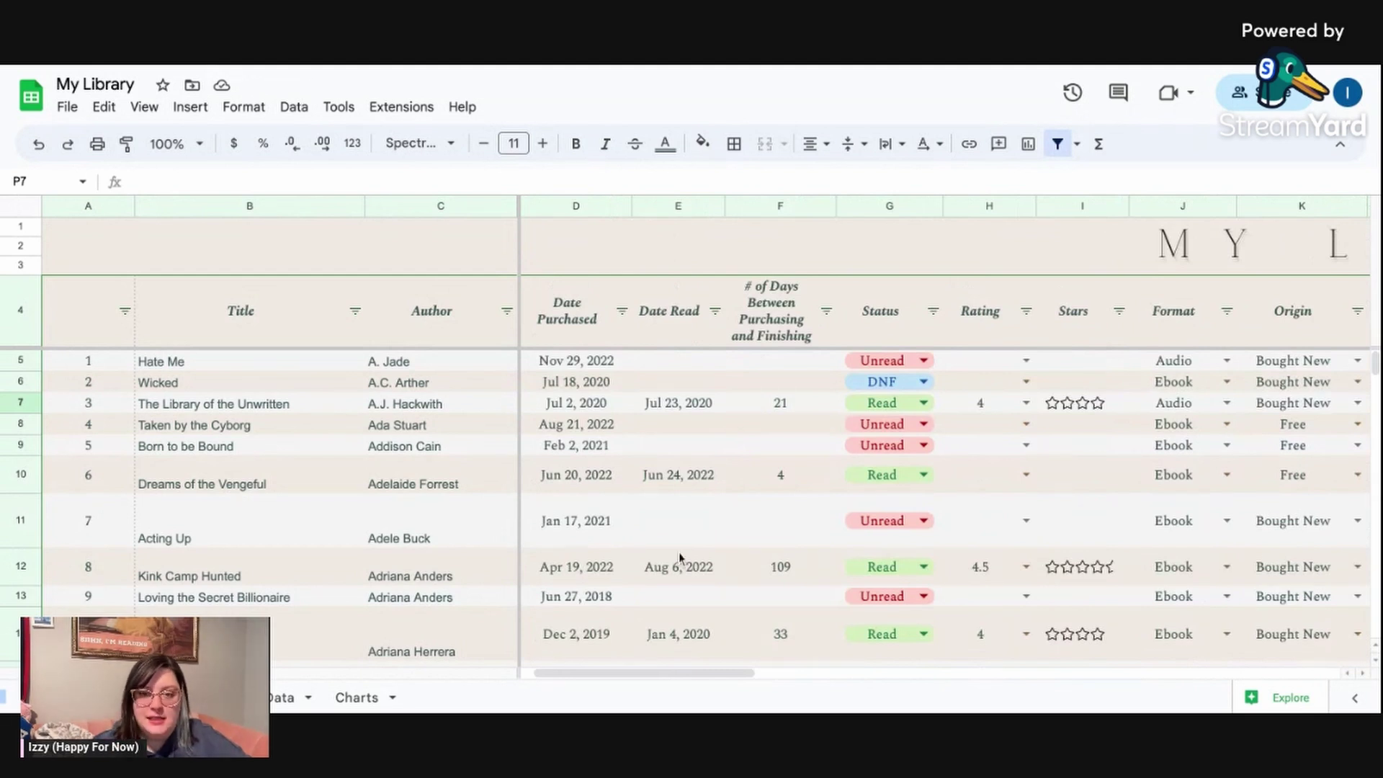
{"action": "scroll", "coordinate": [670, 490], "scroll_direction": "down", "scroll_amount": 2}
{"action": "scroll", "coordinate": [618, 623], "scroll_direction": "down", "scroll_amount": 10}
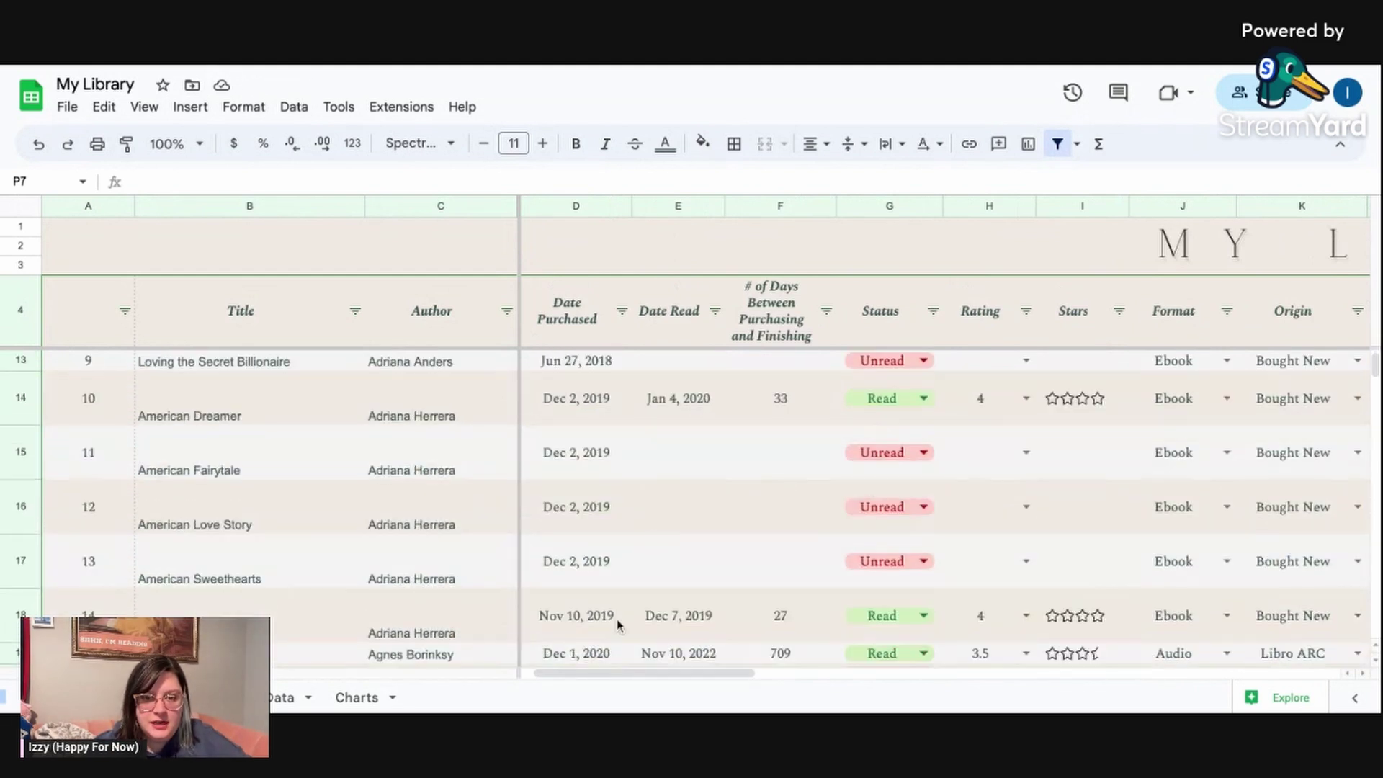
{"action": "scroll", "coordinate": [617, 623], "scroll_direction": "down", "scroll_amount": 6}
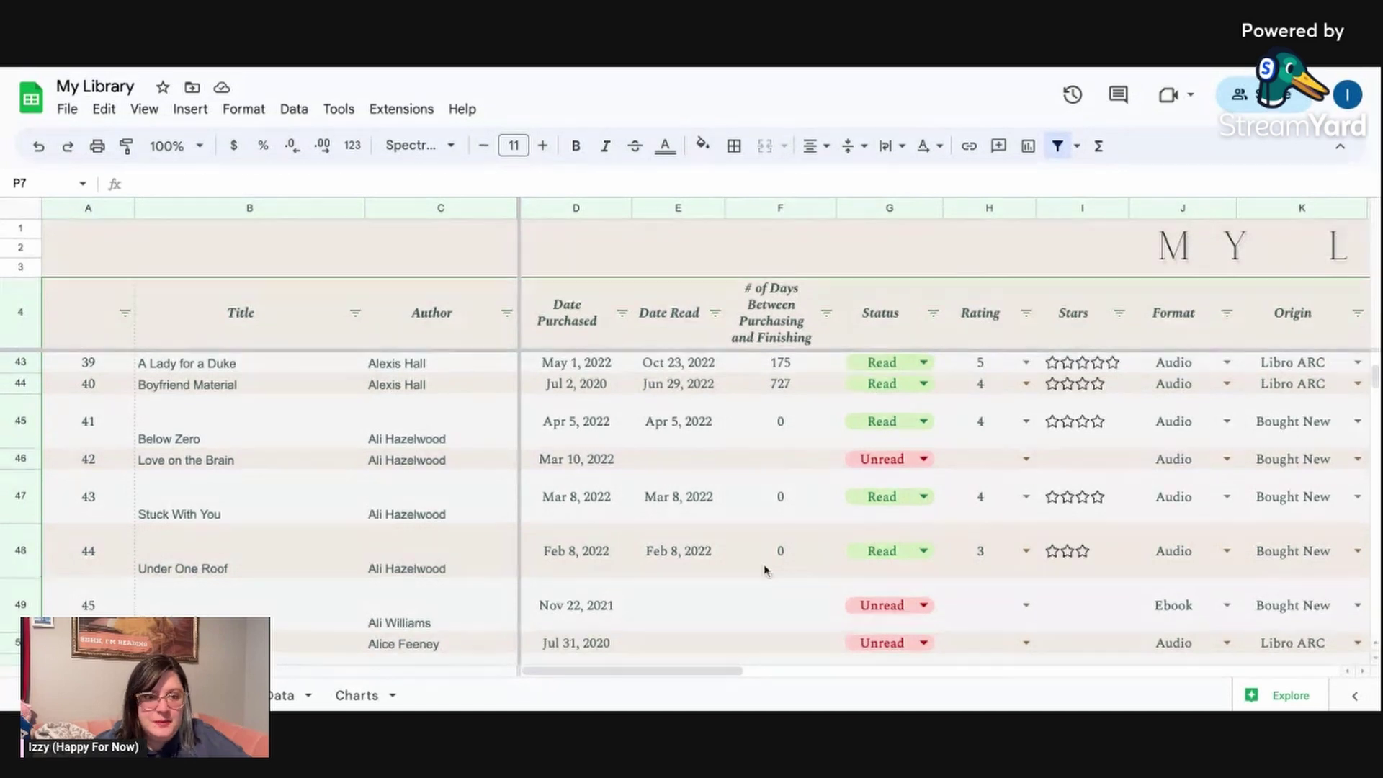
{"action": "scroll", "coordinate": [758, 564], "scroll_direction": "down", "scroll_amount": 2}
{"action": "scroll", "coordinate": [757, 564], "scroll_direction": "up", "scroll_amount": 1}
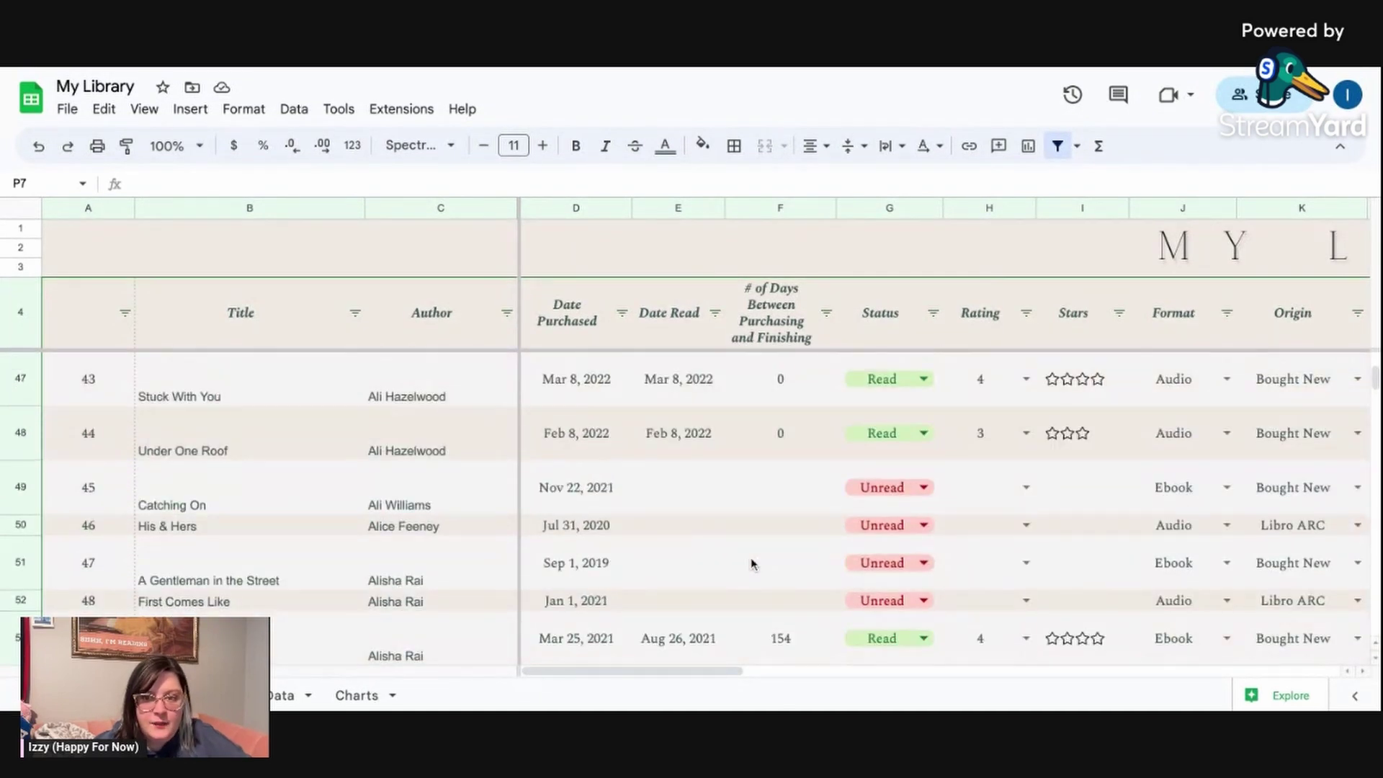
{"action": "scroll", "coordinate": [724, 566], "scroll_direction": "down", "scroll_amount": 2}
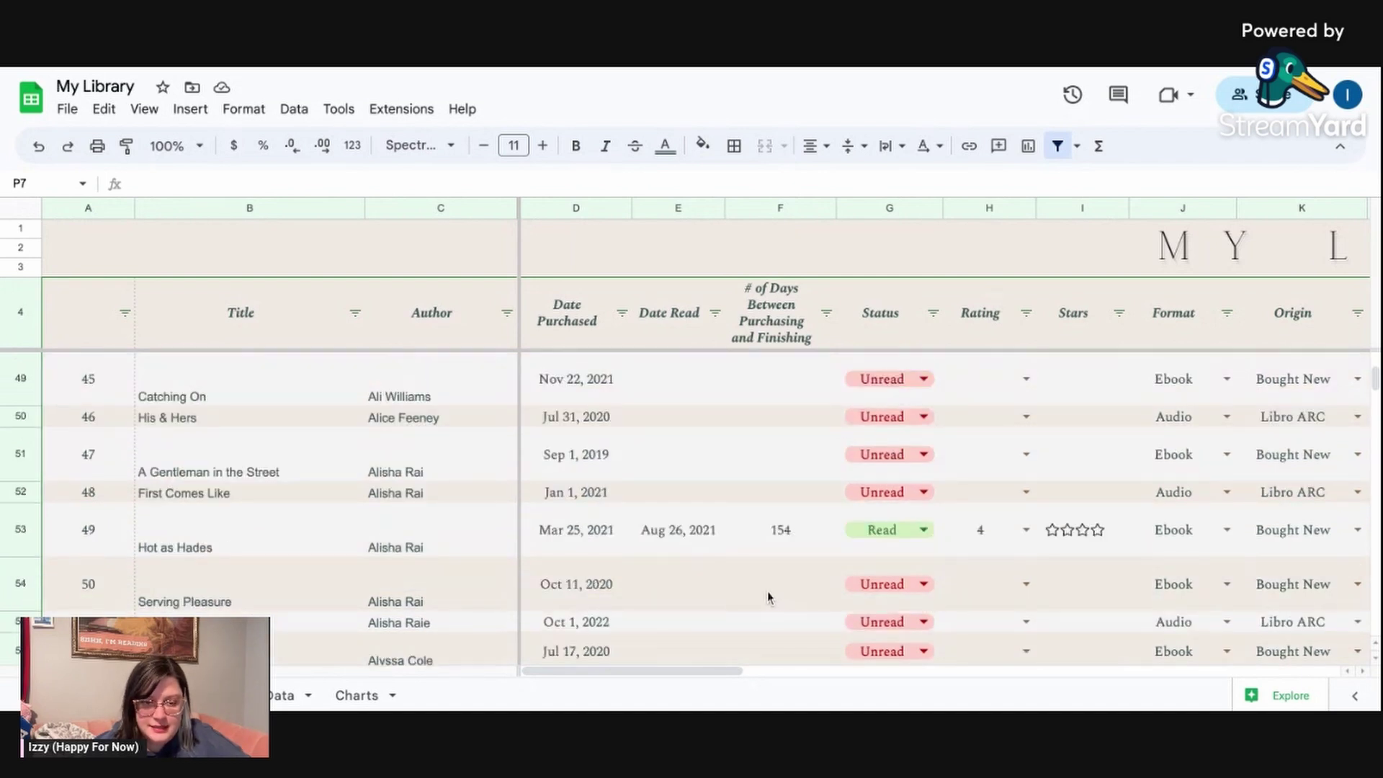
Look through the following books' Status, Rating and Origin entries, including those marked Not interested or DNF.
{"action": "scroll", "coordinate": [767, 590], "scroll_direction": "down", "scroll_amount": 15}
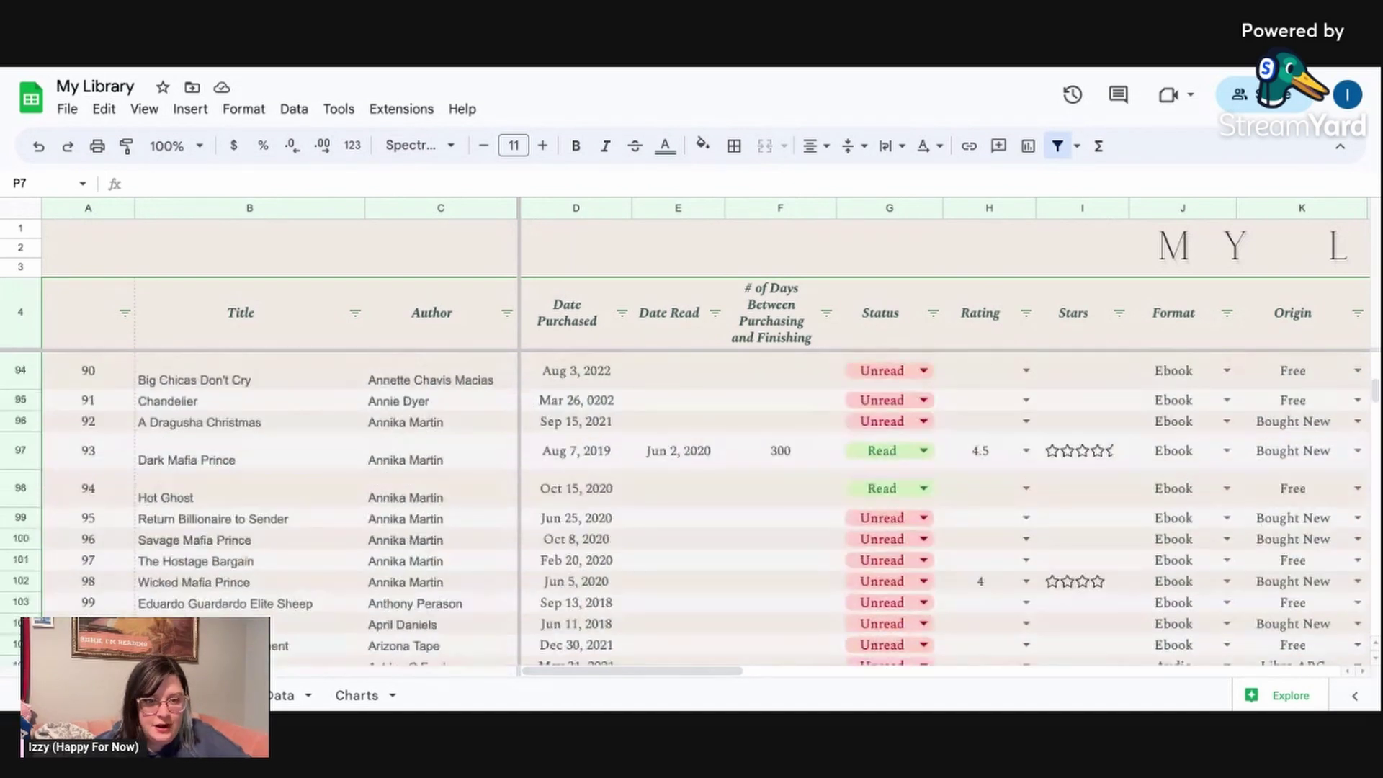
{"action": "scroll", "coordinate": [768, 504], "scroll_direction": "down", "scroll_amount": 9}
{"action": "scroll", "coordinate": [767, 504], "scroll_direction": "down", "scroll_amount": 3}
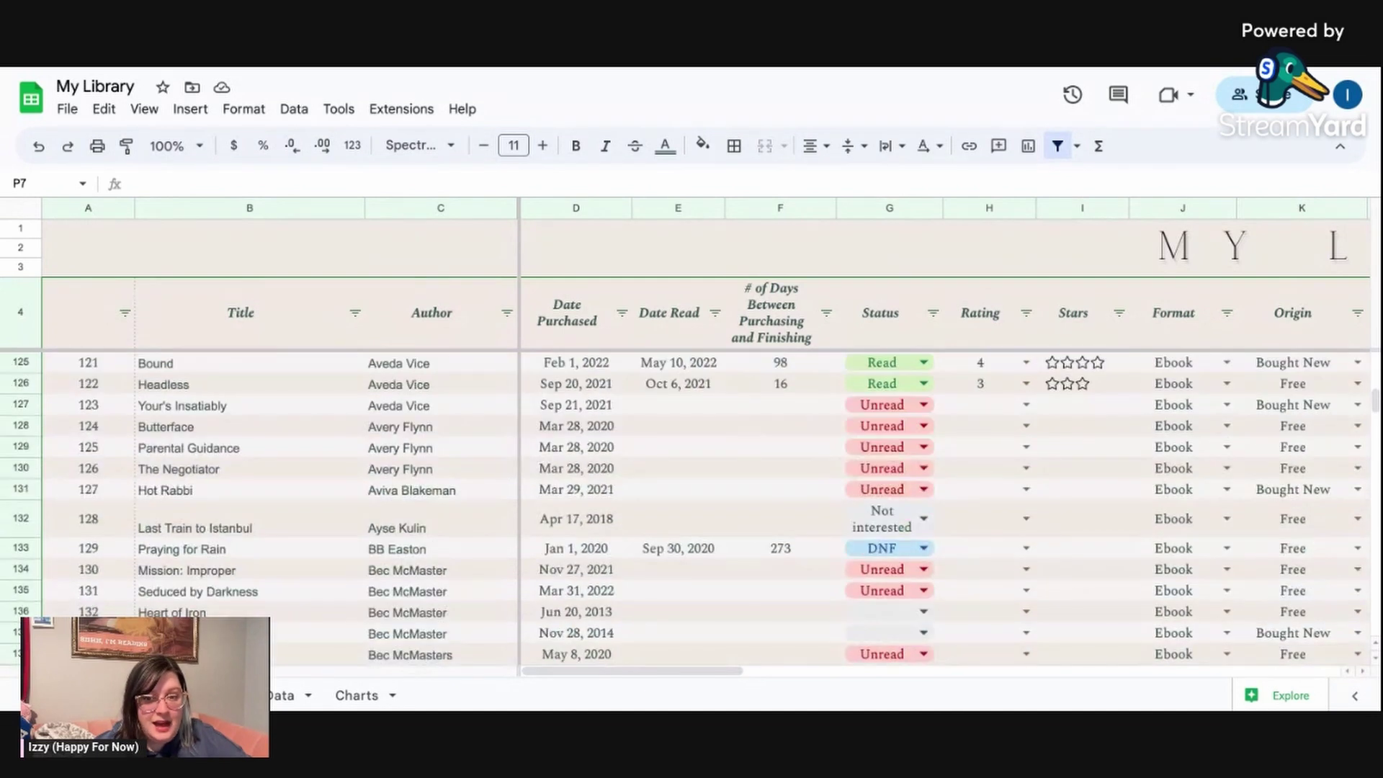
{"action": "scroll", "coordinate": [768, 504], "scroll_direction": "down", "scroll_amount": 10}
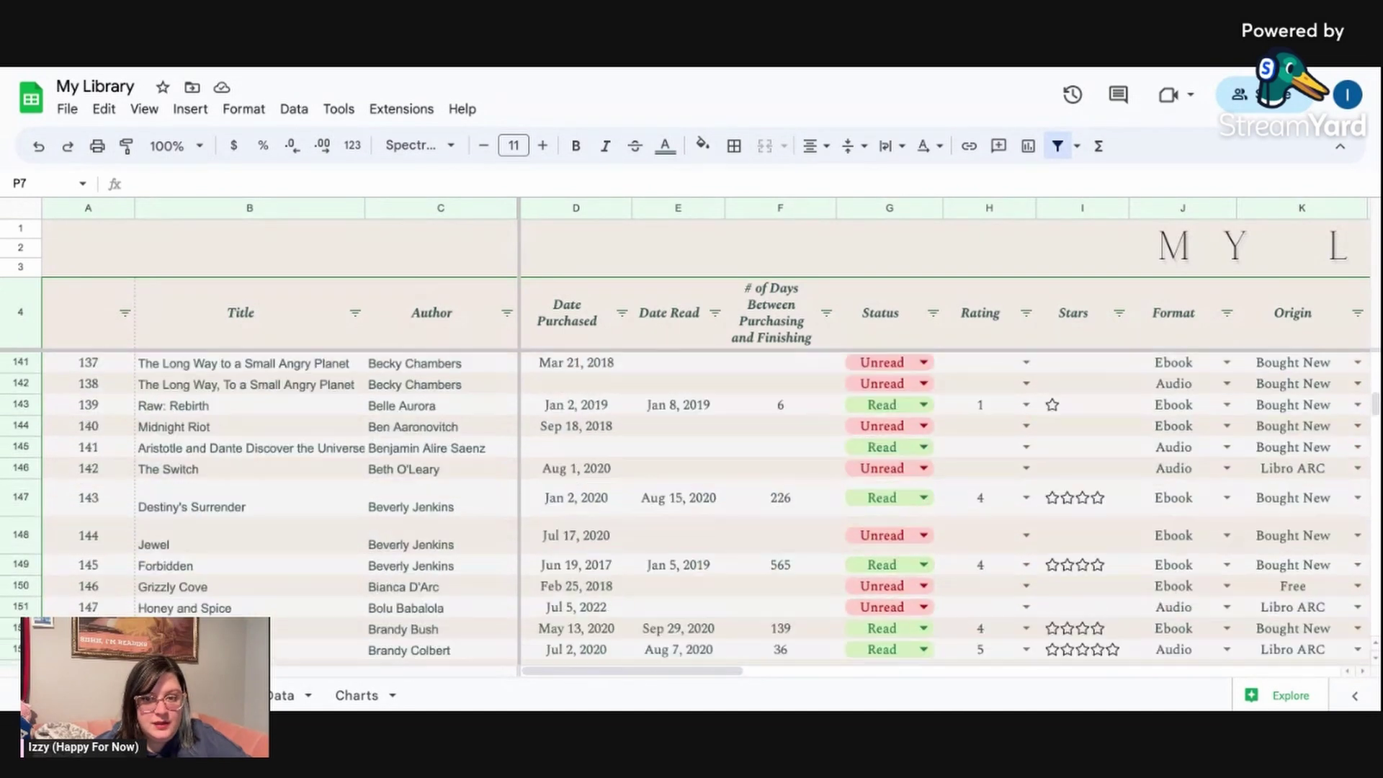
{"action": "scroll", "coordinate": [767, 504], "scroll_direction": "down", "scroll_amount": 2}
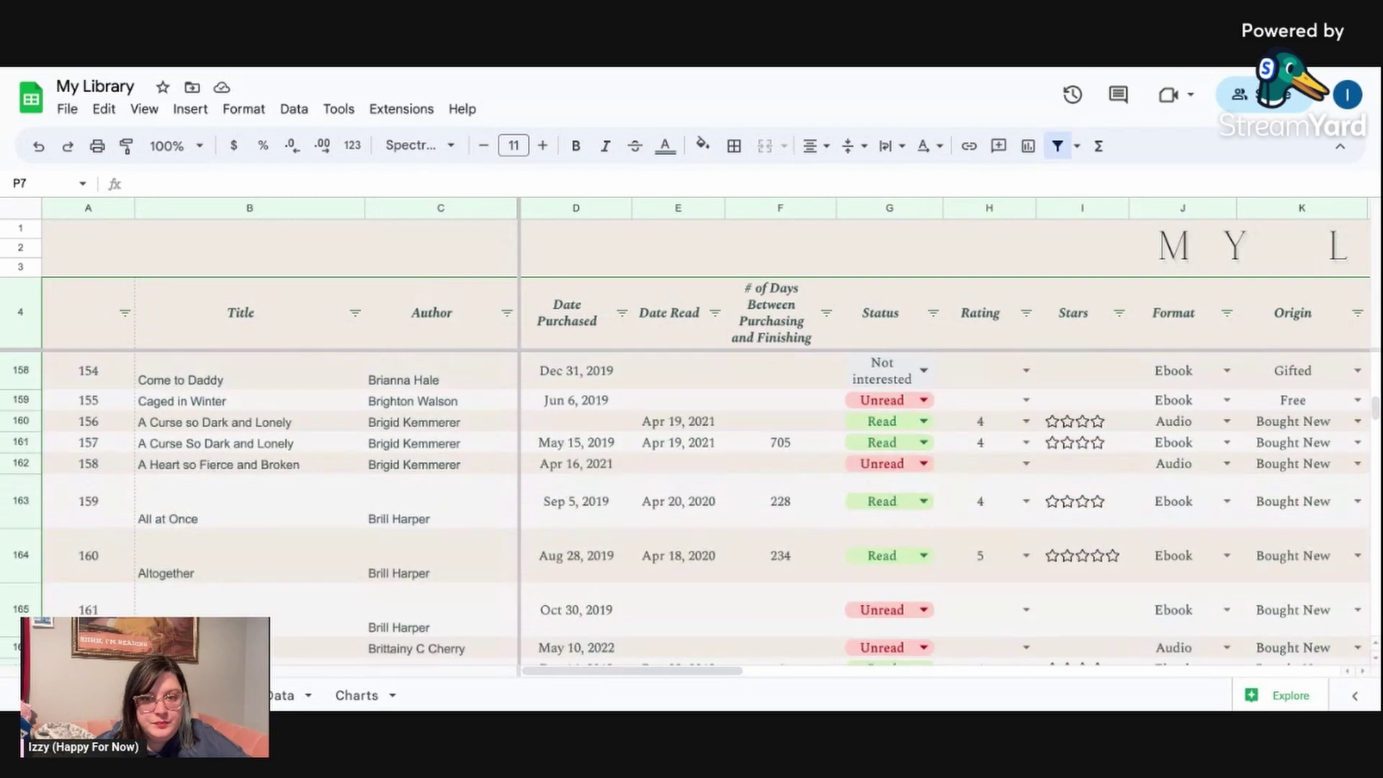
{"action": "scroll", "coordinate": [680, 509], "scroll_direction": "up", "scroll_amount": 3}
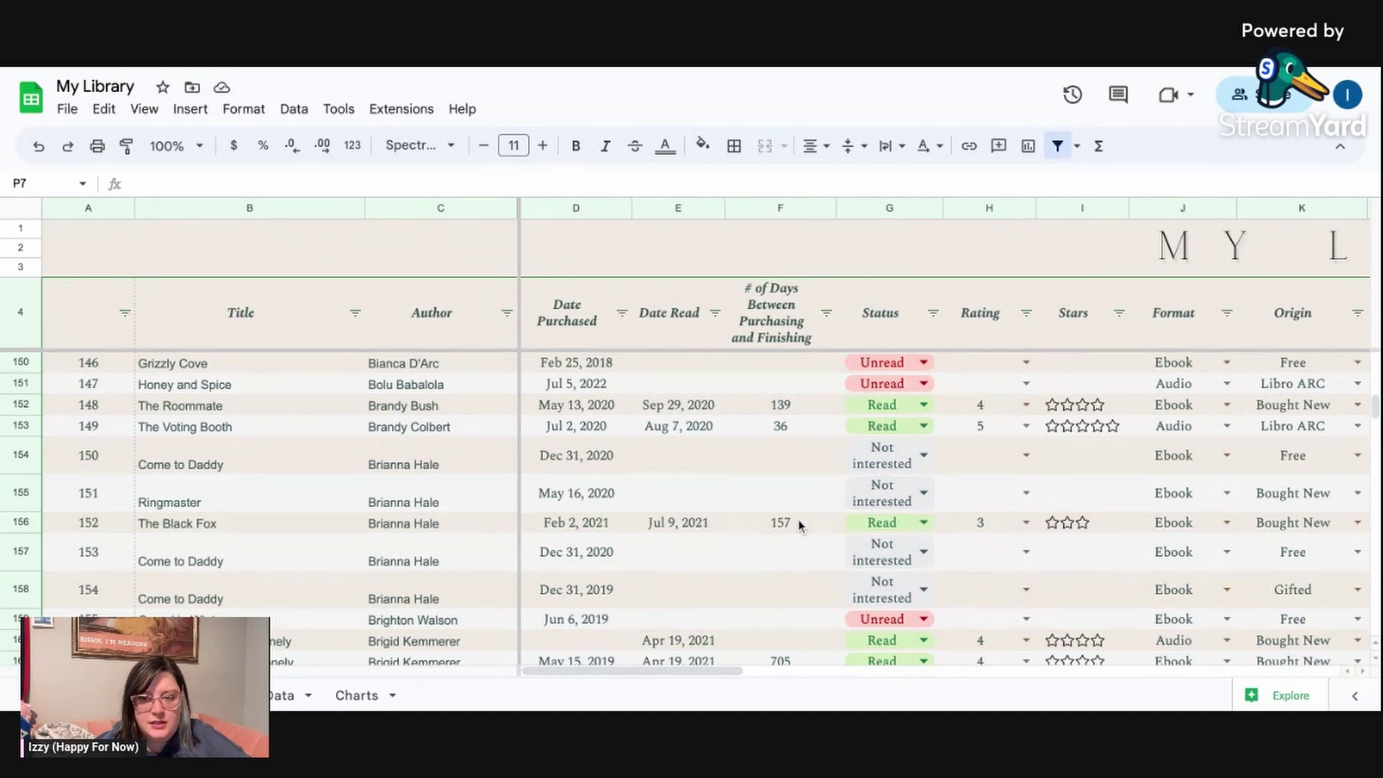
{"action": "scroll", "coordinate": [602, 587], "scroll_direction": "down", "scroll_amount": 5}
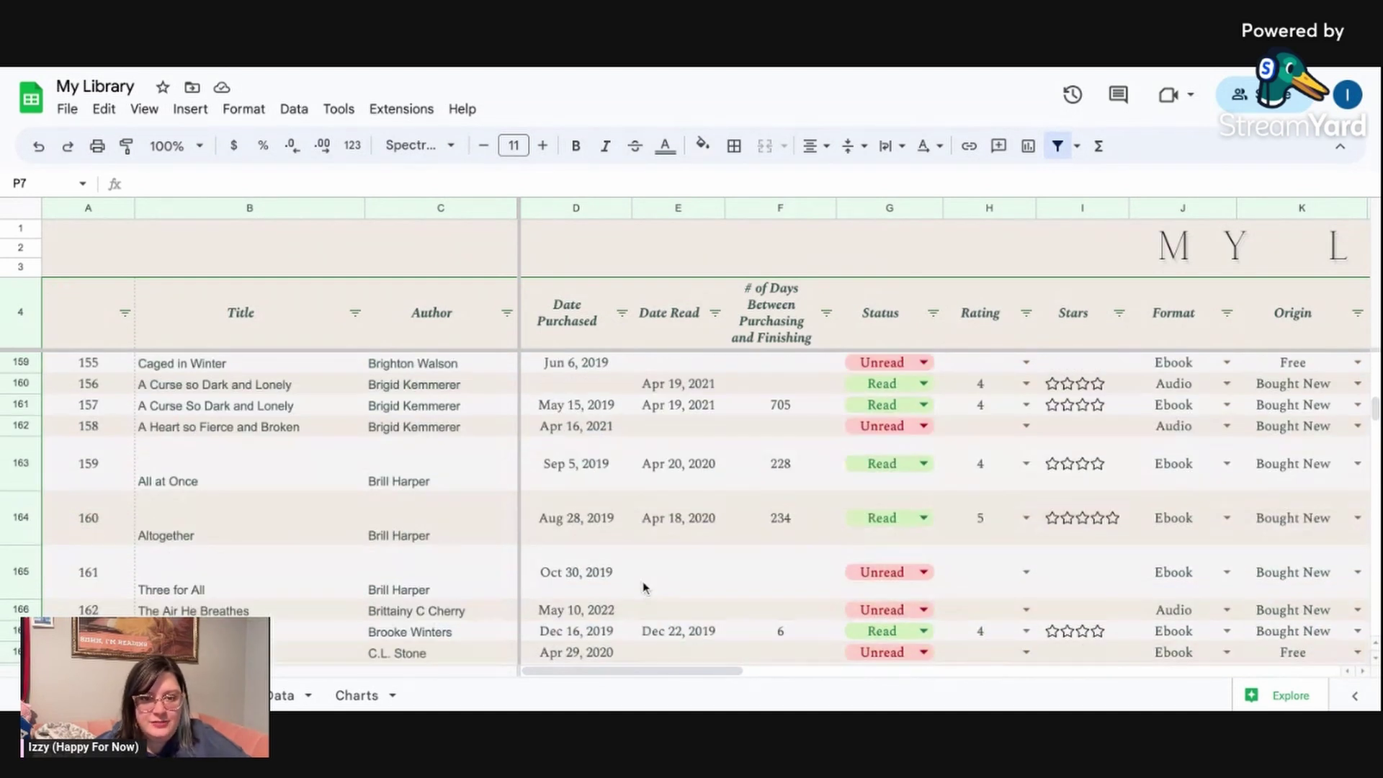
{"action": "scroll", "coordinate": [643, 587], "scroll_direction": "down", "scroll_amount": 2}
{"action": "scroll", "coordinate": [643, 587], "scroll_direction": "down", "scroll_amount": 3}
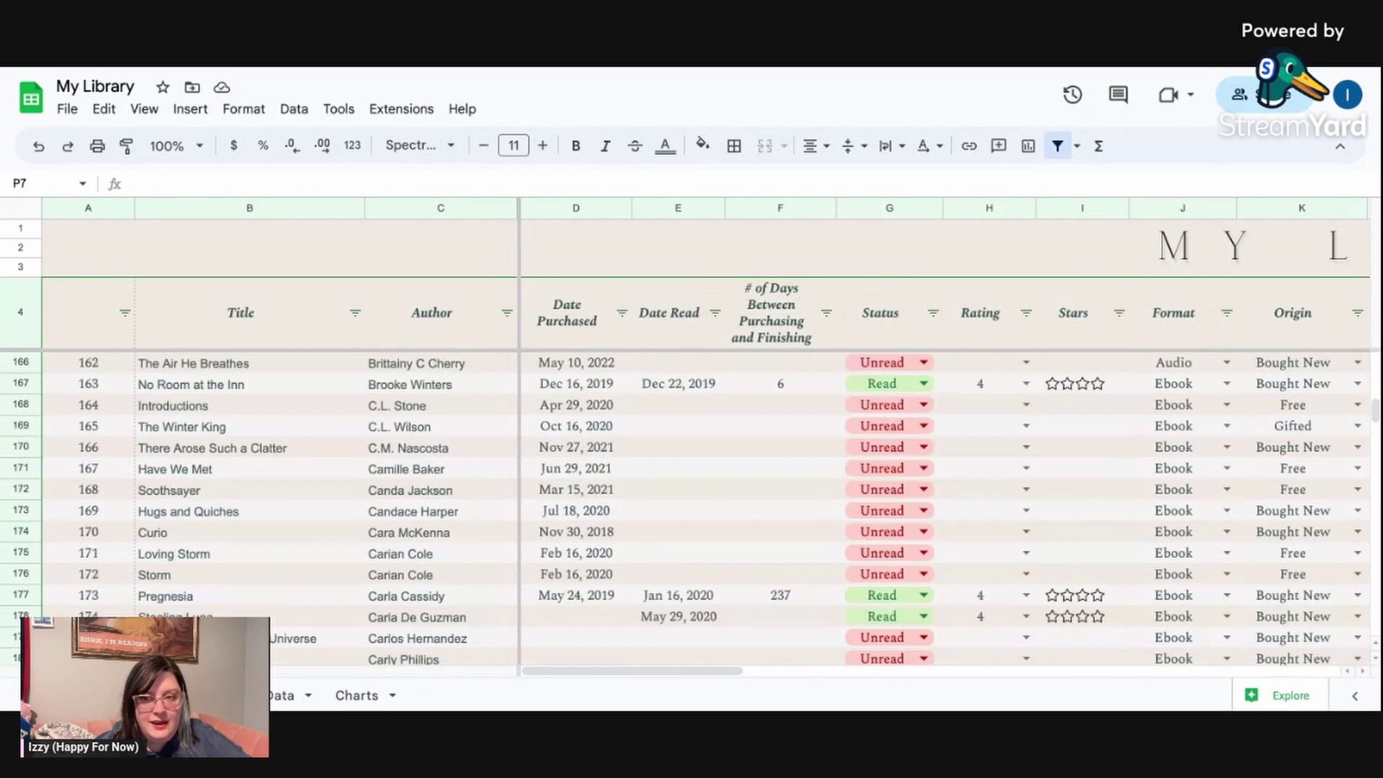
{"action": "scroll", "coordinate": [644, 587], "scroll_direction": "down", "scroll_amount": 5}
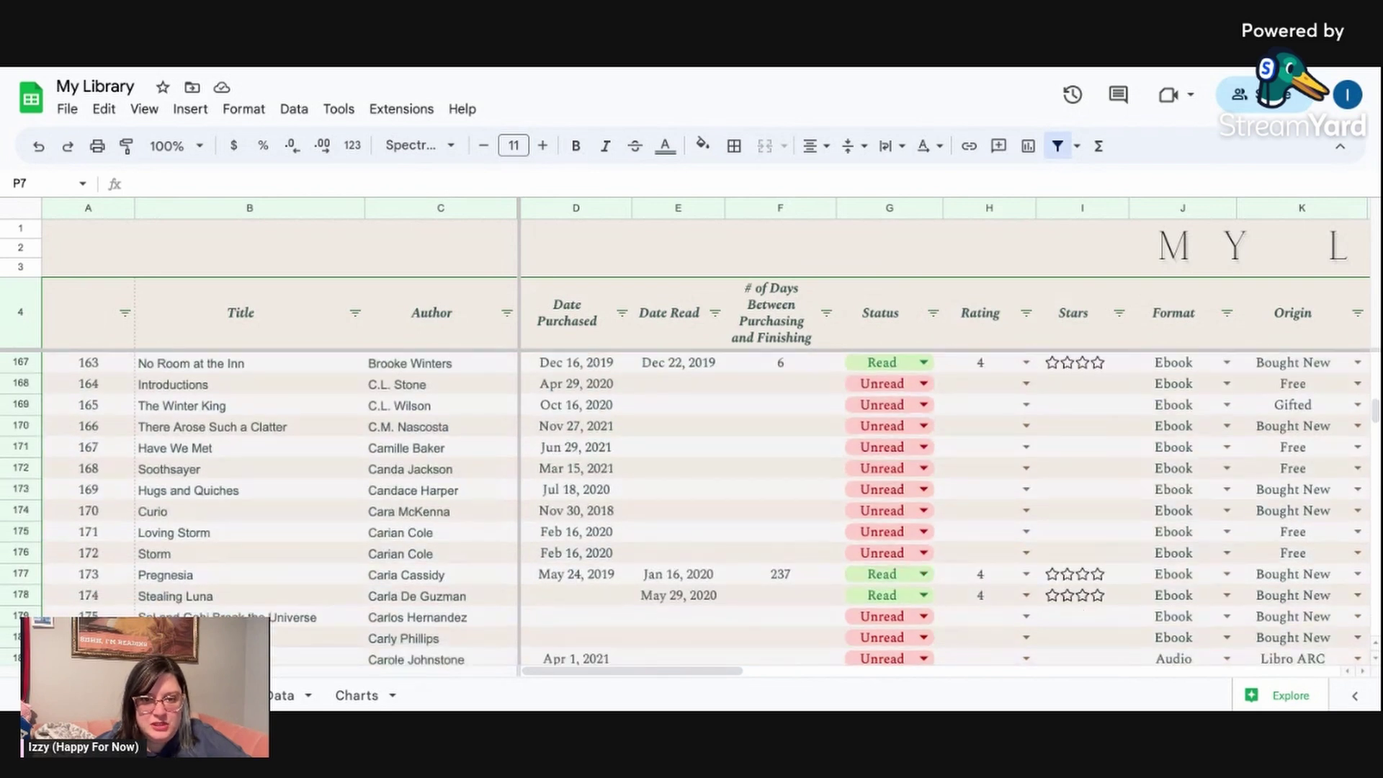
{"action": "scroll", "coordinate": [698, 576], "scroll_direction": "down", "scroll_amount": 10}
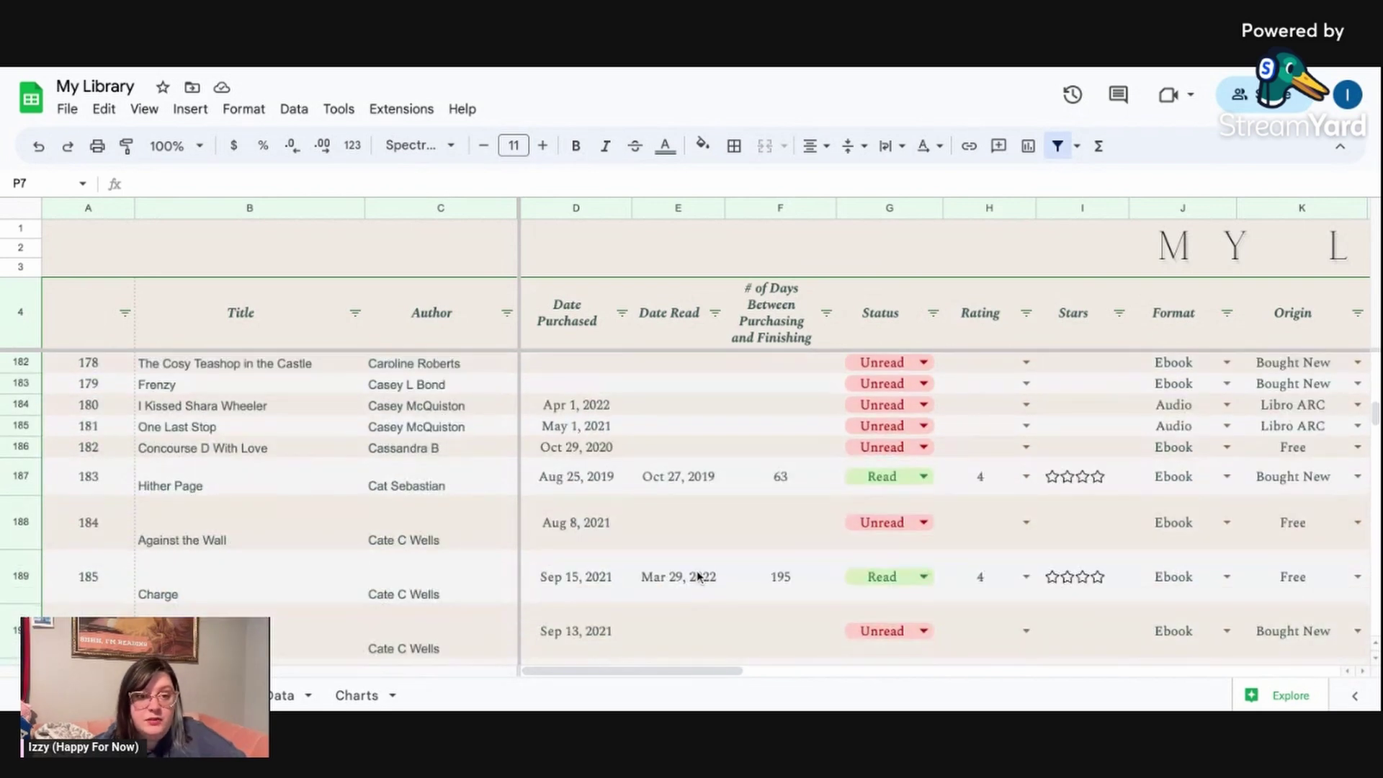
{"action": "scroll", "coordinate": [697, 576], "scroll_direction": "down", "scroll_amount": 3}
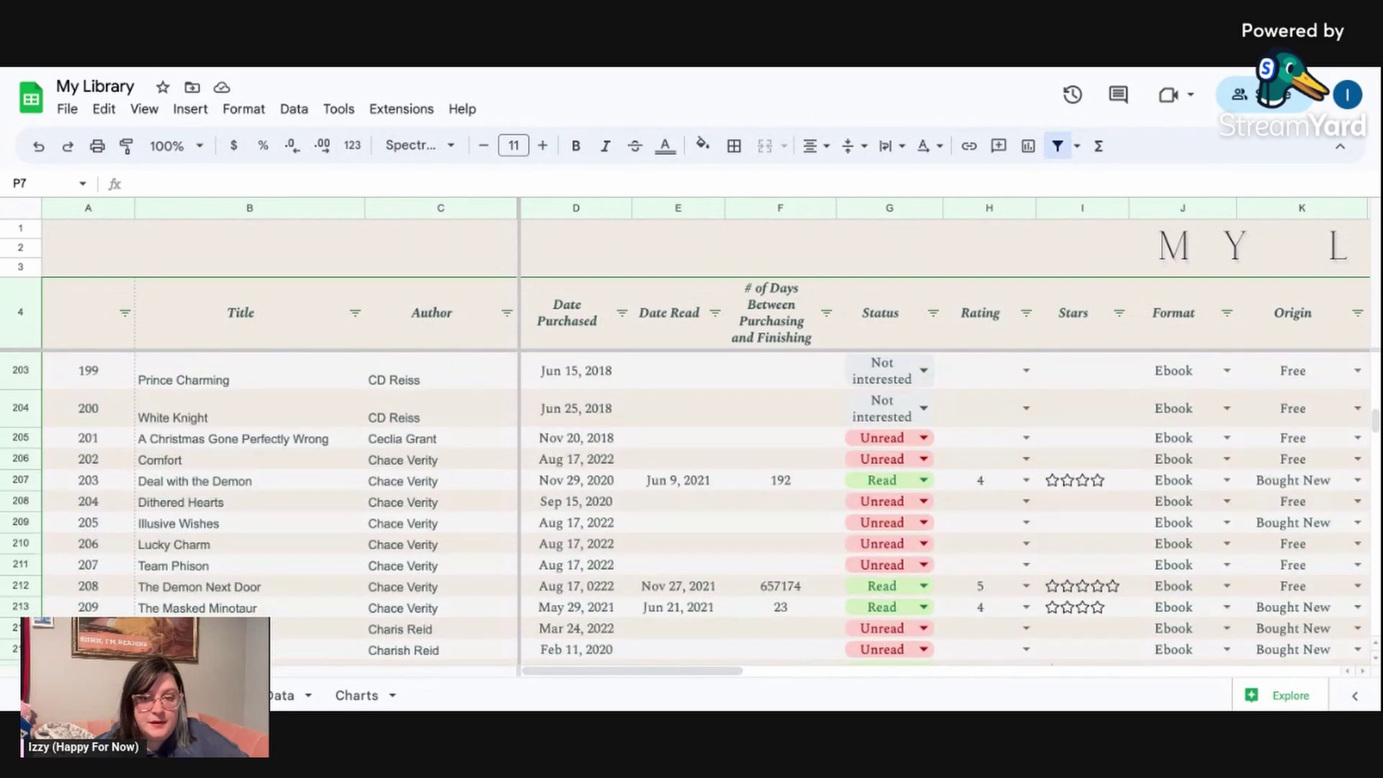
Look through the rest of the library to its last numbered rows and check their purchase price and publication year columns.
{"action": "scroll", "coordinate": [691, 505], "scroll_direction": "down", "scroll_amount": 12}
{"action": "scroll", "coordinate": [692, 505], "scroll_direction": "down", "scroll_amount": 20}
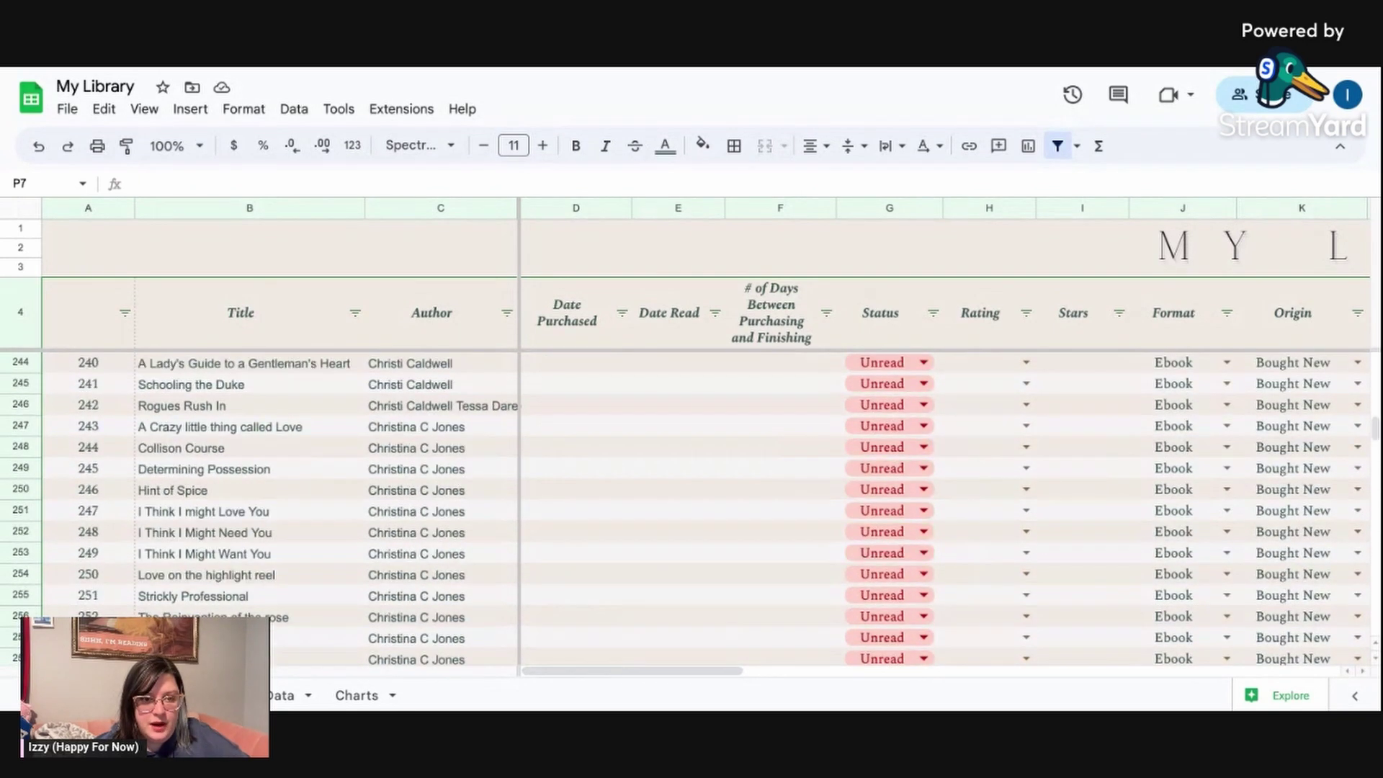
{"action": "scroll", "coordinate": [692, 504], "scroll_direction": "down", "scroll_amount": 20}
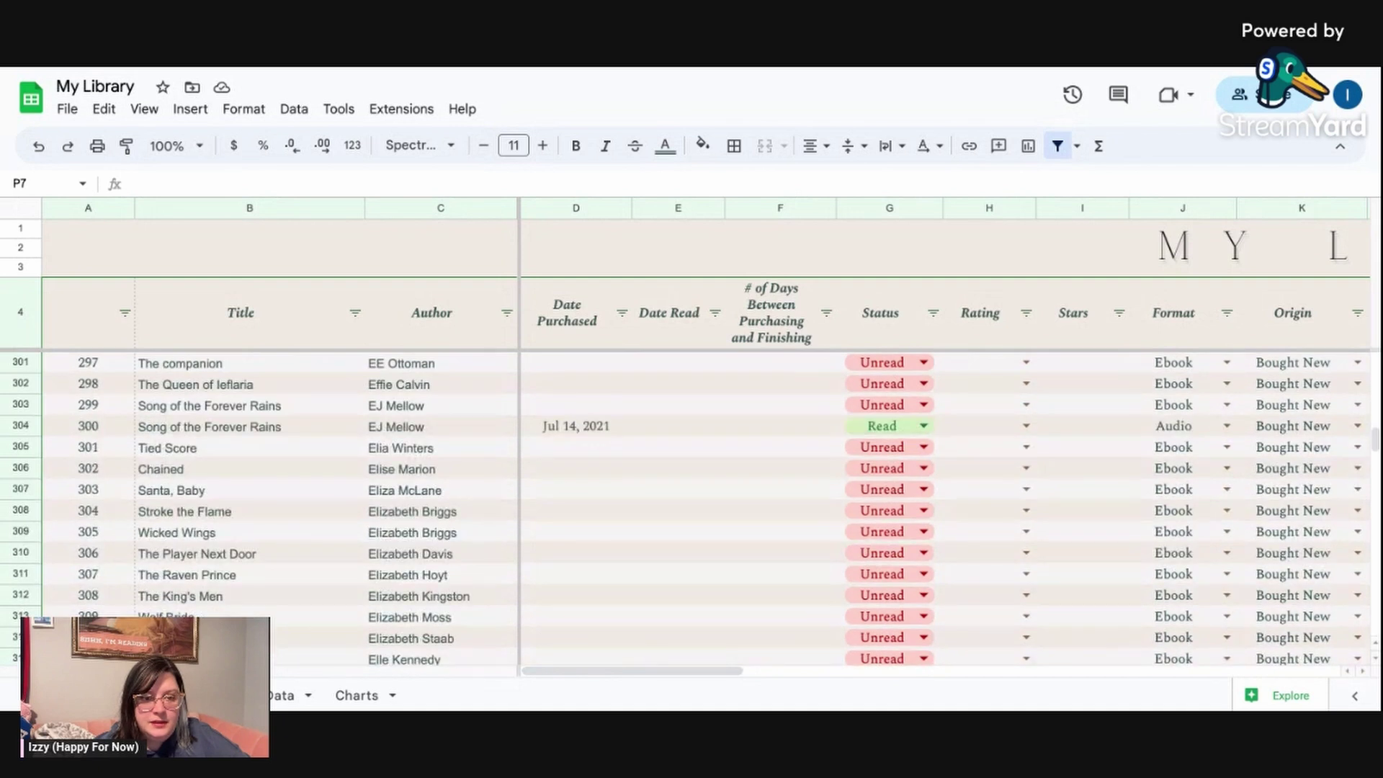
{"action": "scroll", "coordinate": [692, 504], "scroll_direction": "down", "scroll_amount": 20}
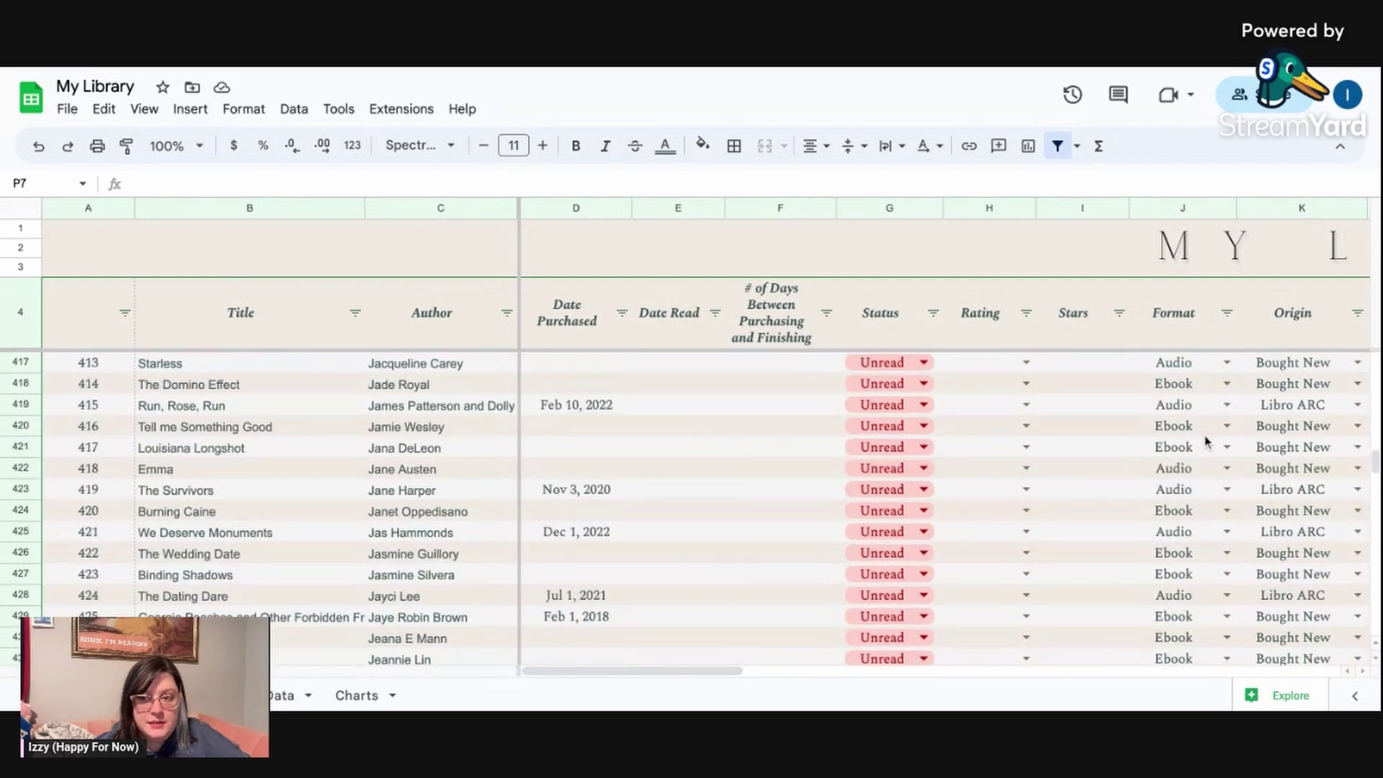
{"action": "scroll", "coordinate": [685, 595], "scroll_direction": "down", "scroll_amount": 18}
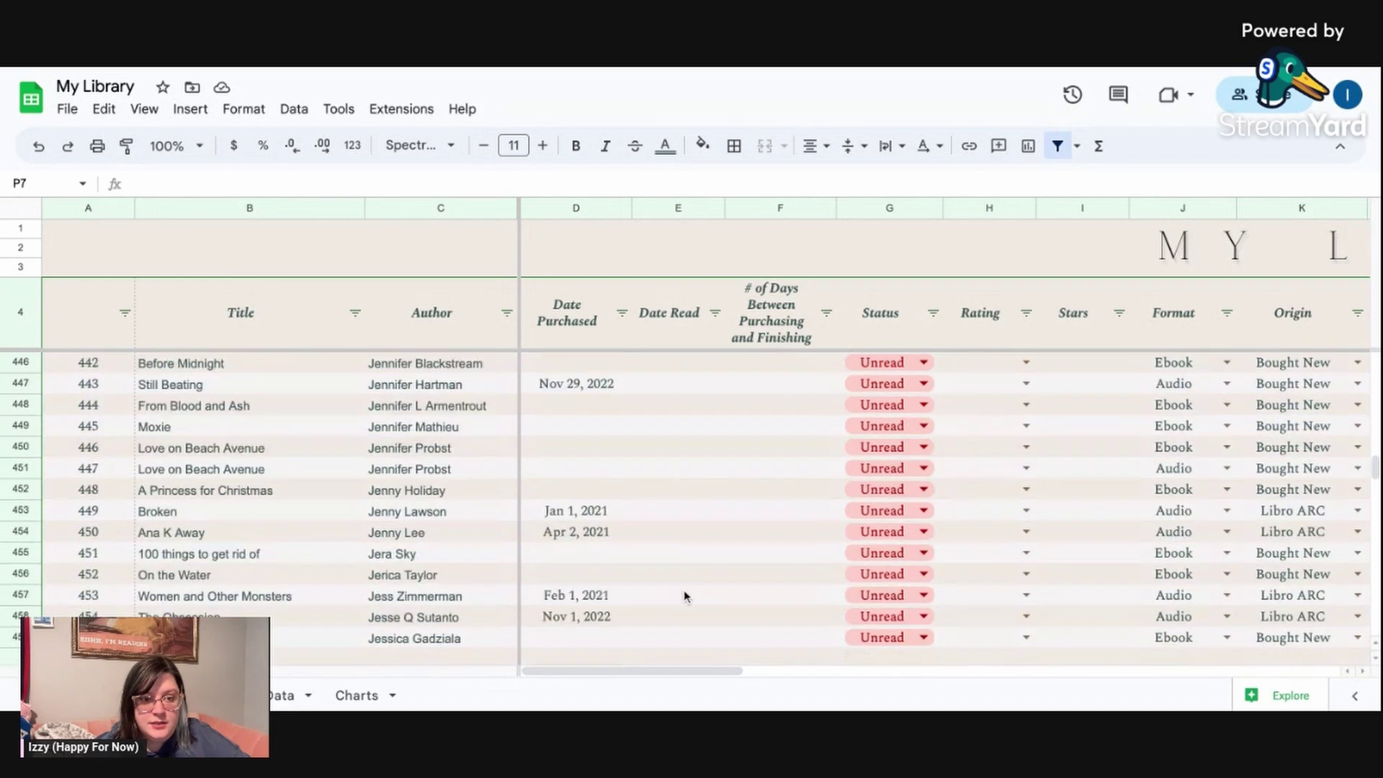
{"action": "scroll", "coordinate": [684, 596], "scroll_direction": "down", "scroll_amount": 20}
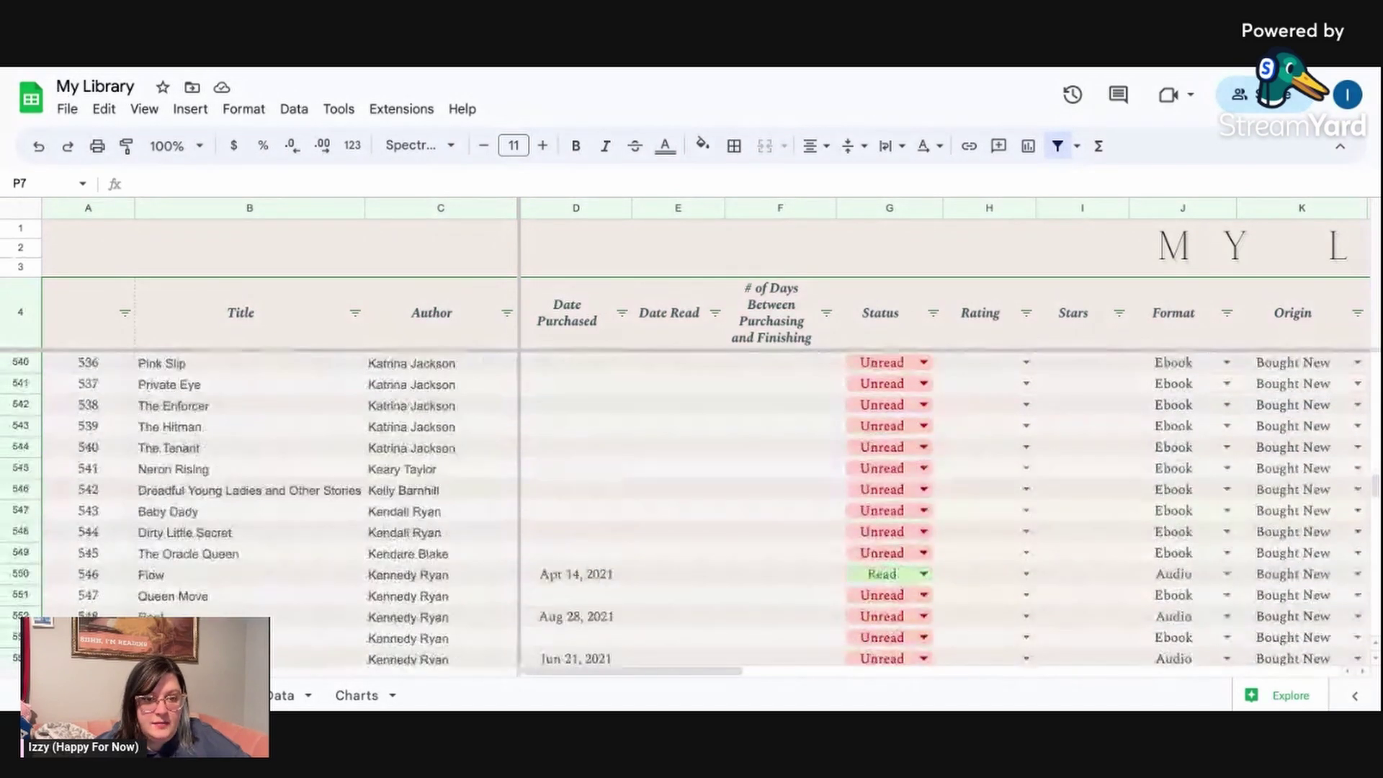
{"action": "scroll", "coordinate": [685, 595], "scroll_direction": "down", "scroll_amount": 20}
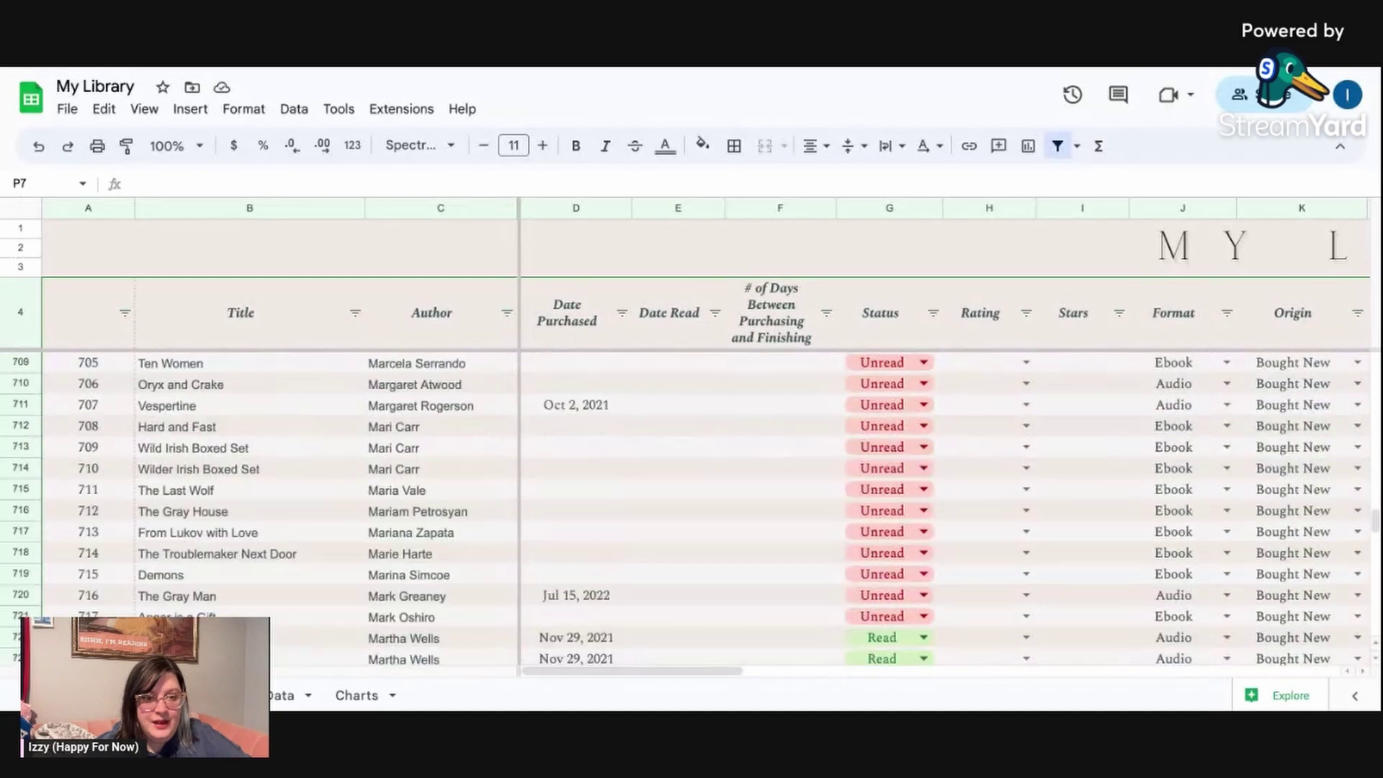
{"action": "scroll", "coordinate": [684, 504], "scroll_direction": "down", "scroll_amount": 20}
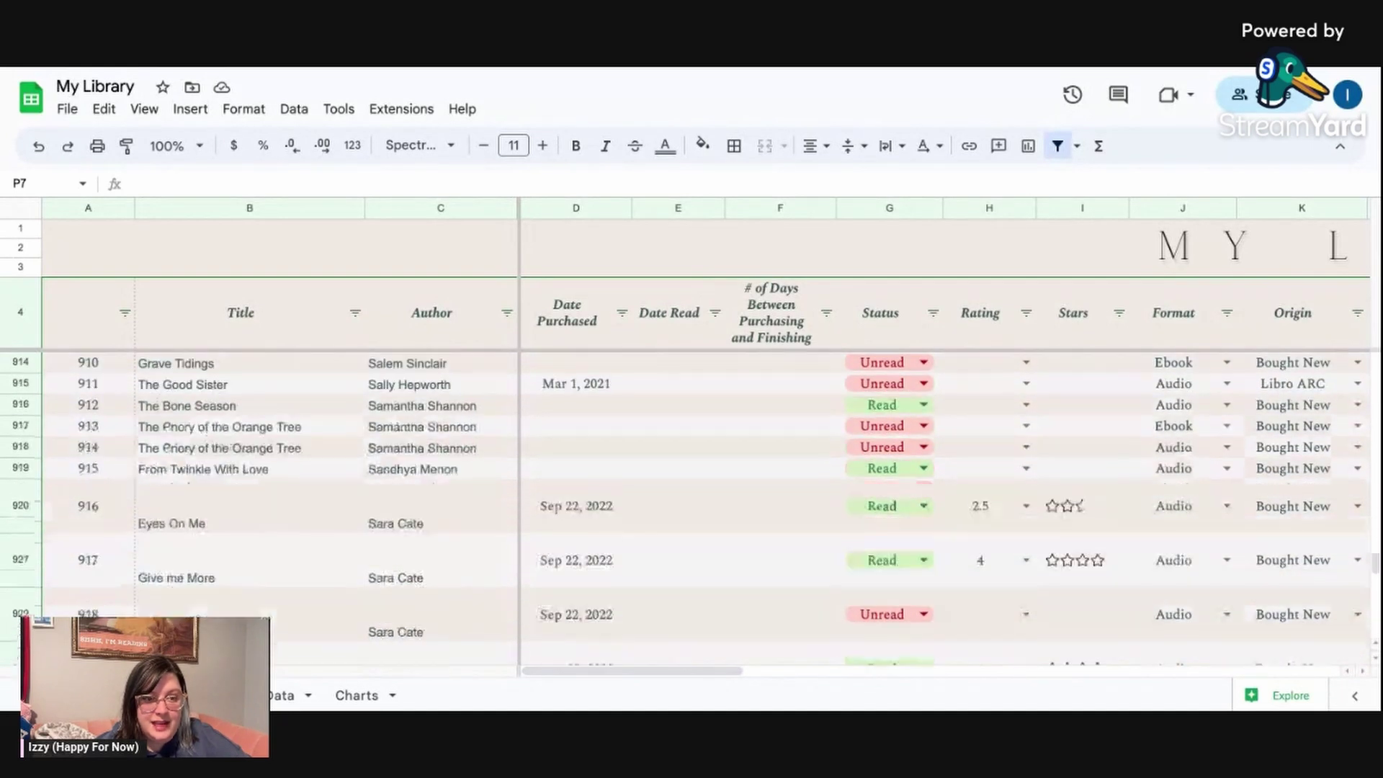
{"action": "scroll", "coordinate": [684, 504], "scroll_direction": "down", "scroll_amount": 20}
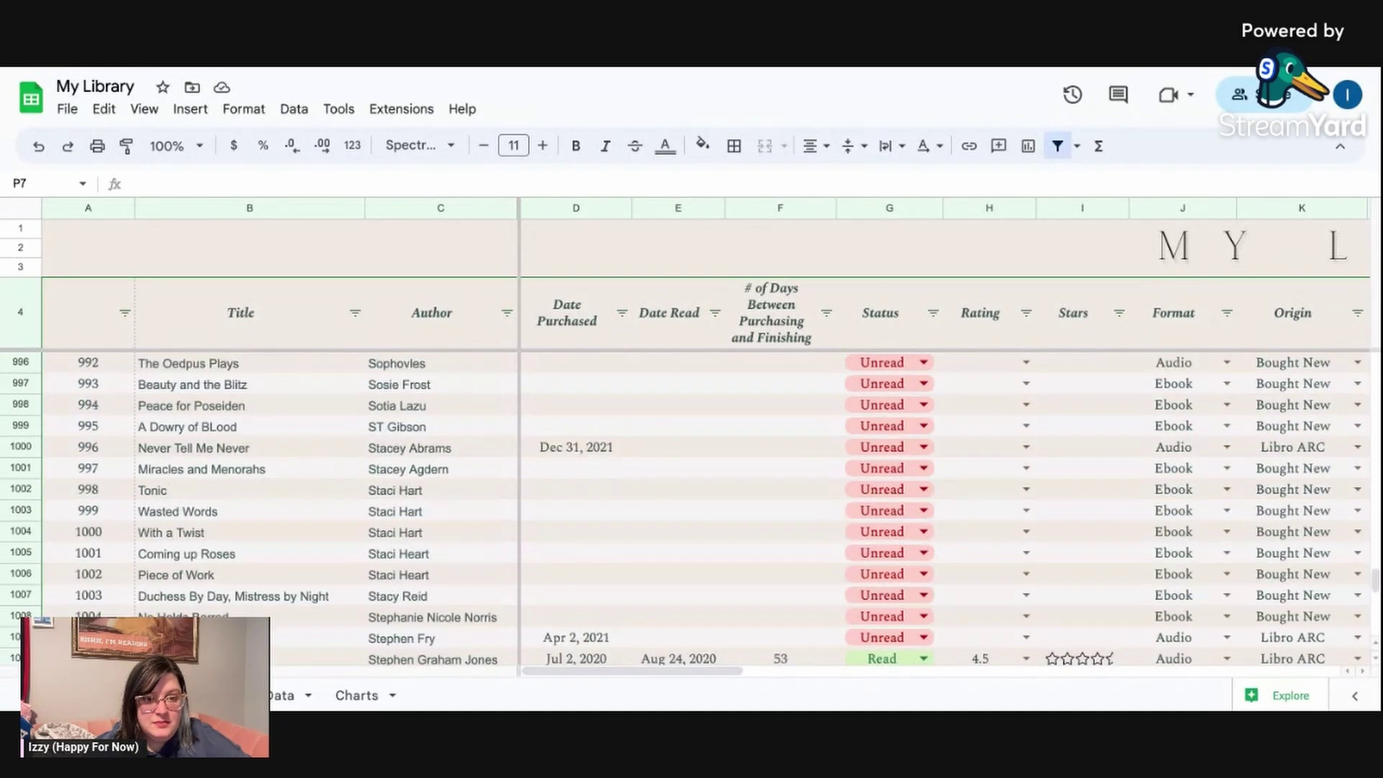
{"action": "scroll", "coordinate": [685, 505], "scroll_direction": "down", "scroll_amount": 20}
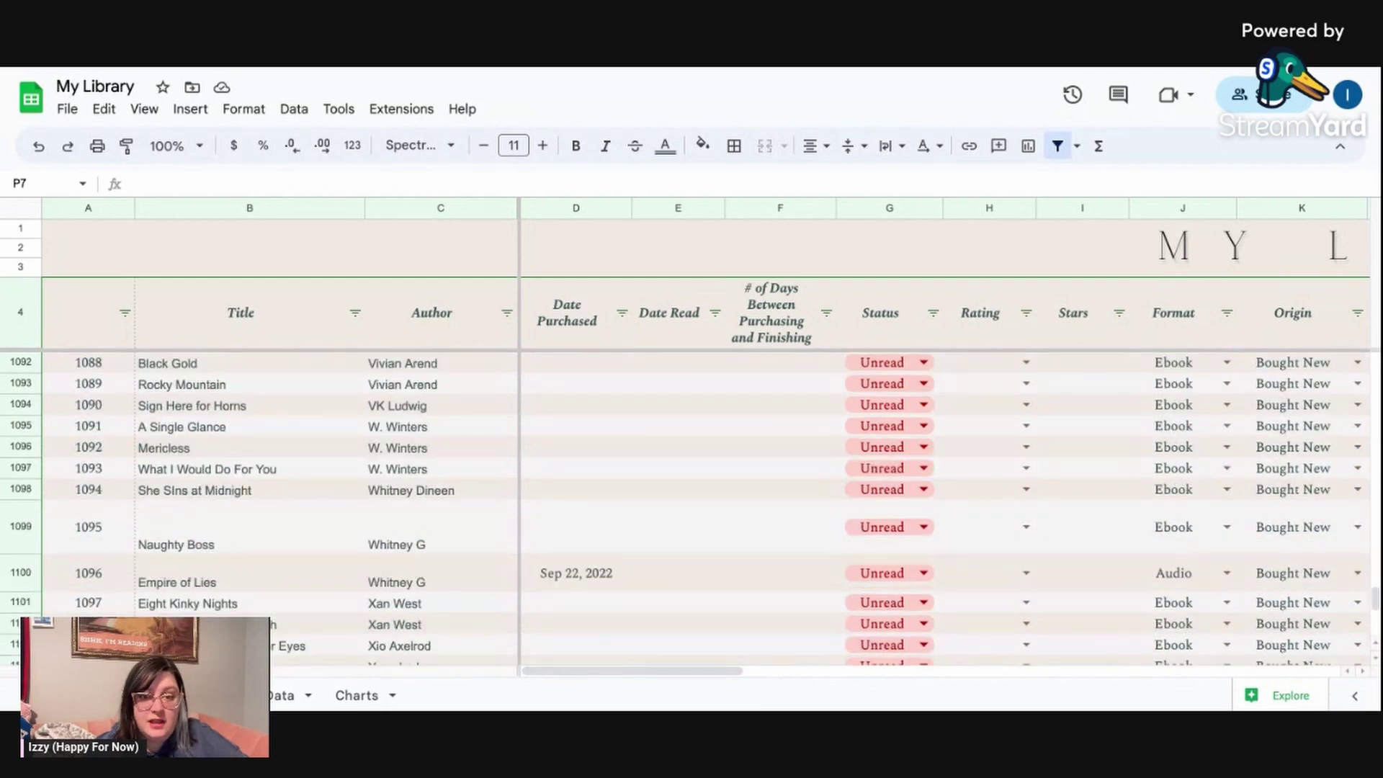
{"action": "scroll", "coordinate": [684, 504], "scroll_direction": "down", "scroll_amount": 20}
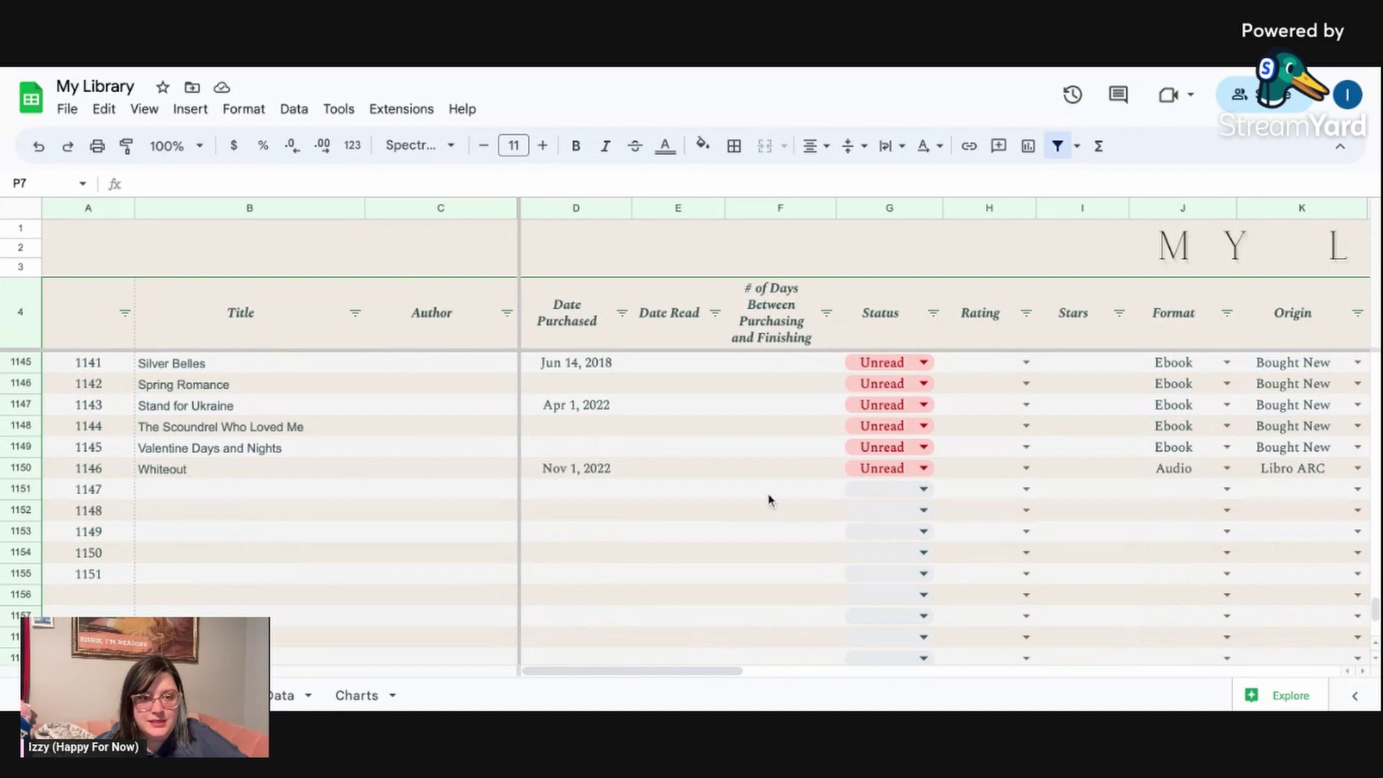
{"action": "scroll", "coordinate": [675, 528], "scroll_direction": "up", "scroll_amount": 3}
{"action": "scroll", "coordinate": [675, 526], "scroll_direction": "down", "scroll_amount": 3}
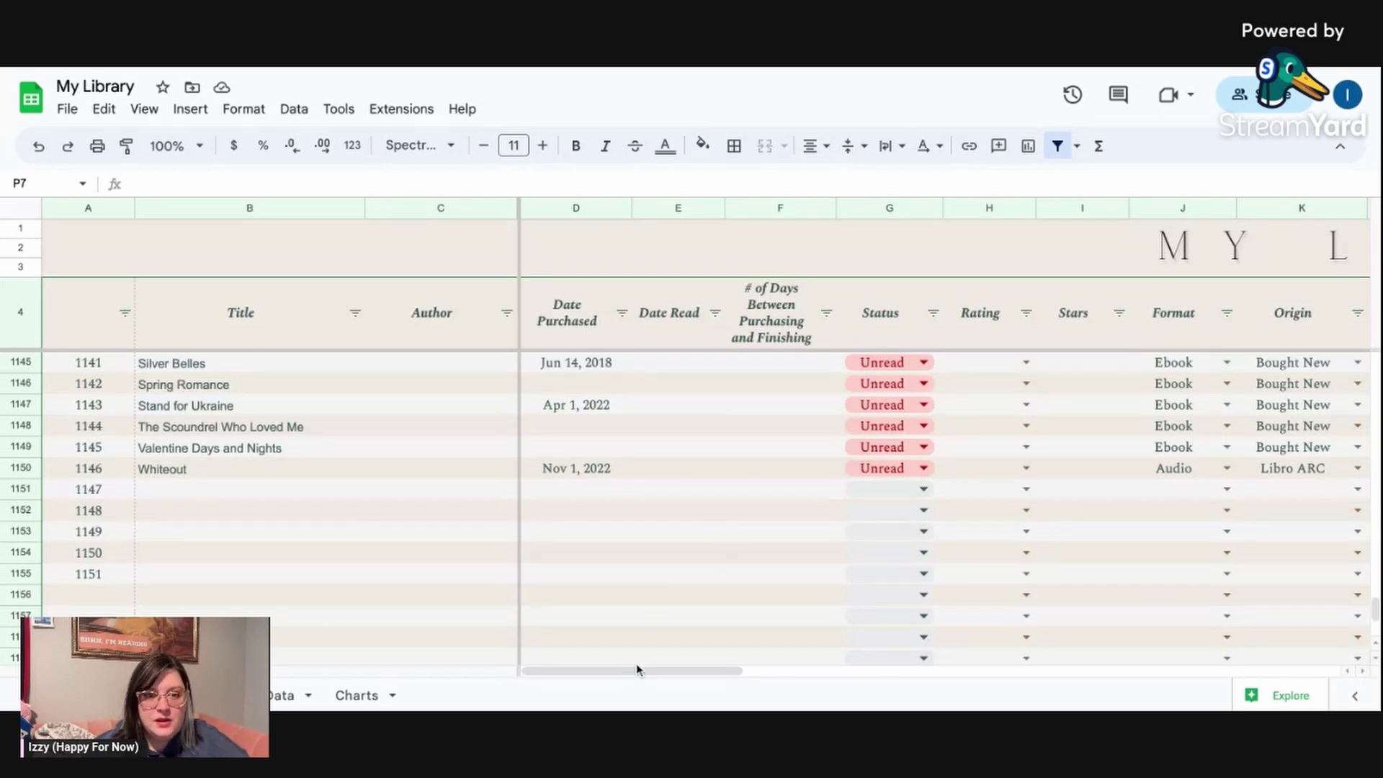
{"action": "scroll", "coordinate": [637, 669], "scroll_direction": "right", "scroll_amount": 10}
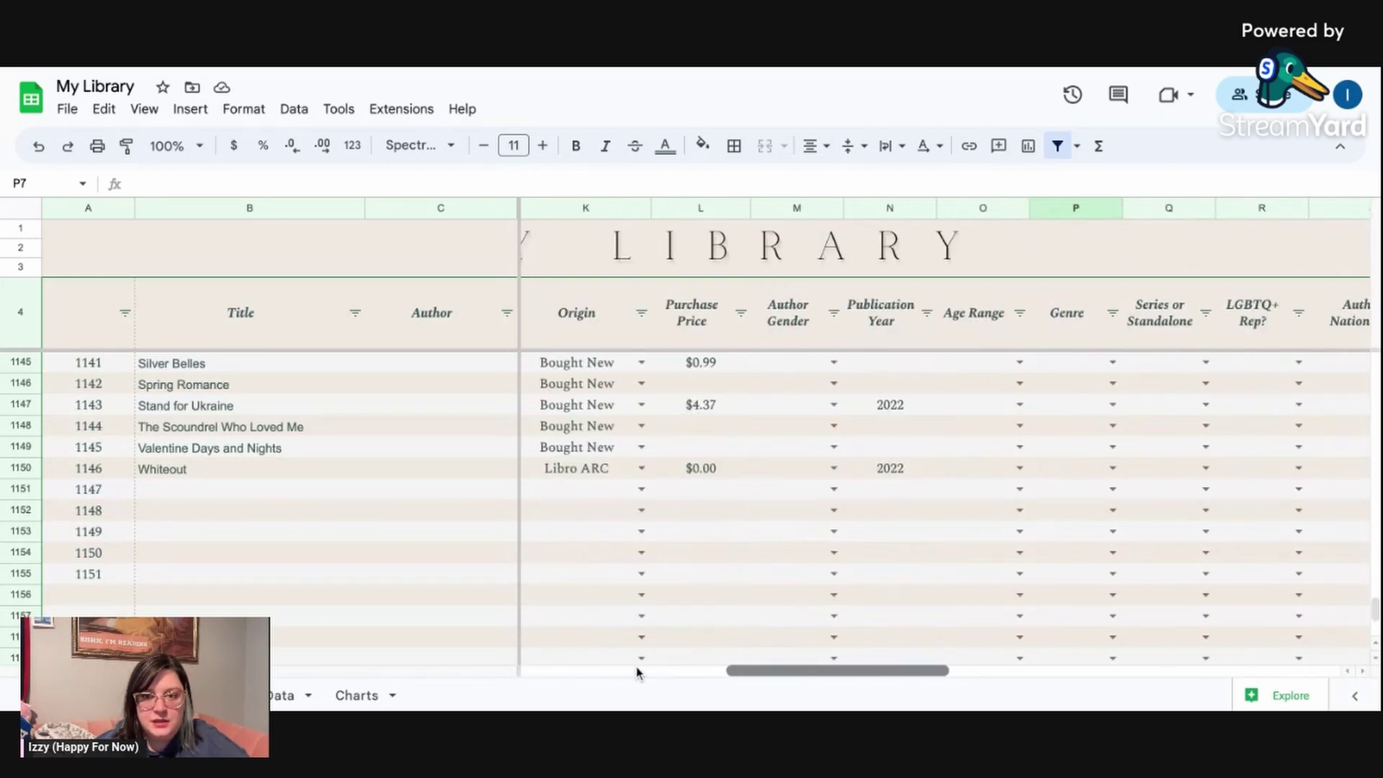
Check the library's remaining columns through Disability/Other Rep, and examine the Star Rating, Status and Format tallies on the Data sheet.
{"action": "scroll", "coordinate": [775, 670], "scroll_direction": "right", "scroll_amount": 5}
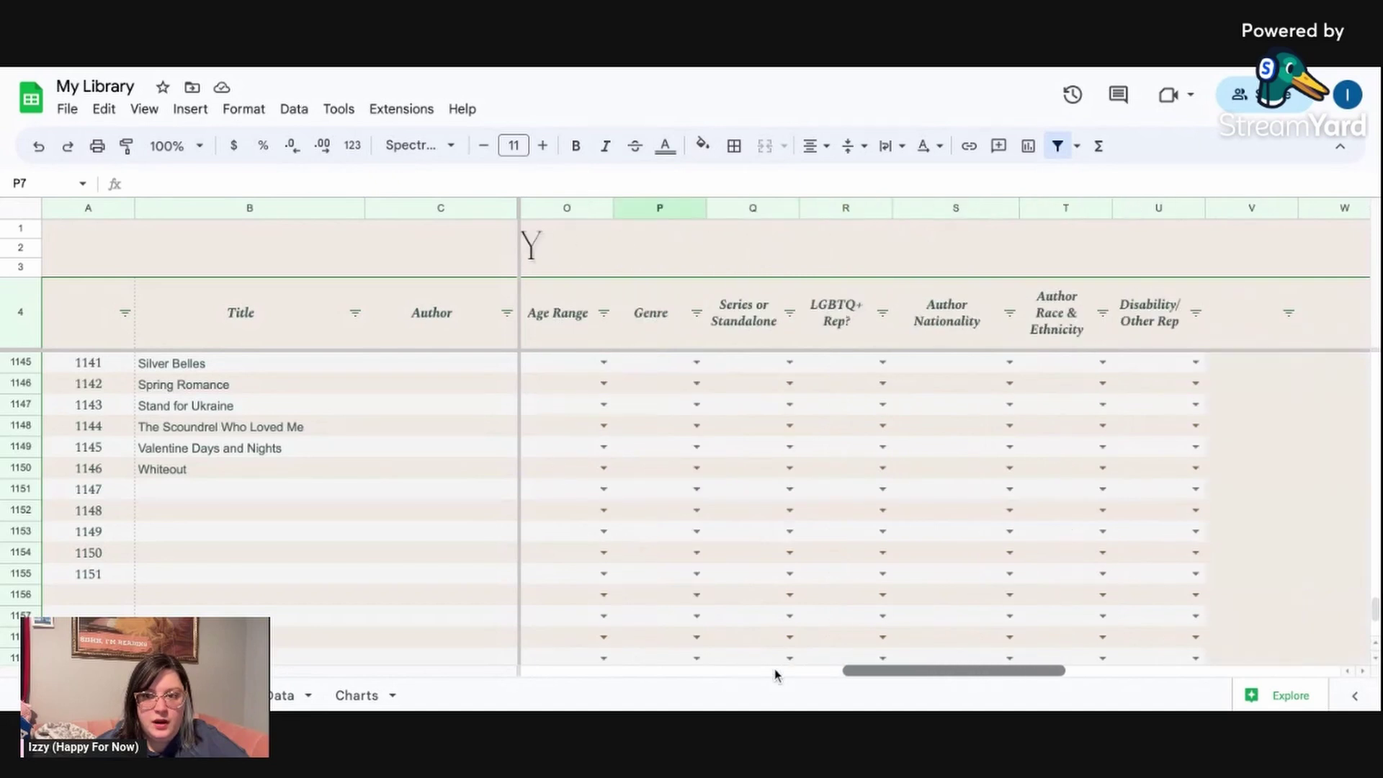
{"action": "scroll", "coordinate": [775, 674], "scroll_direction": "right", "scroll_amount": 2}
{"action": "left_click", "coordinate": [283, 696]}
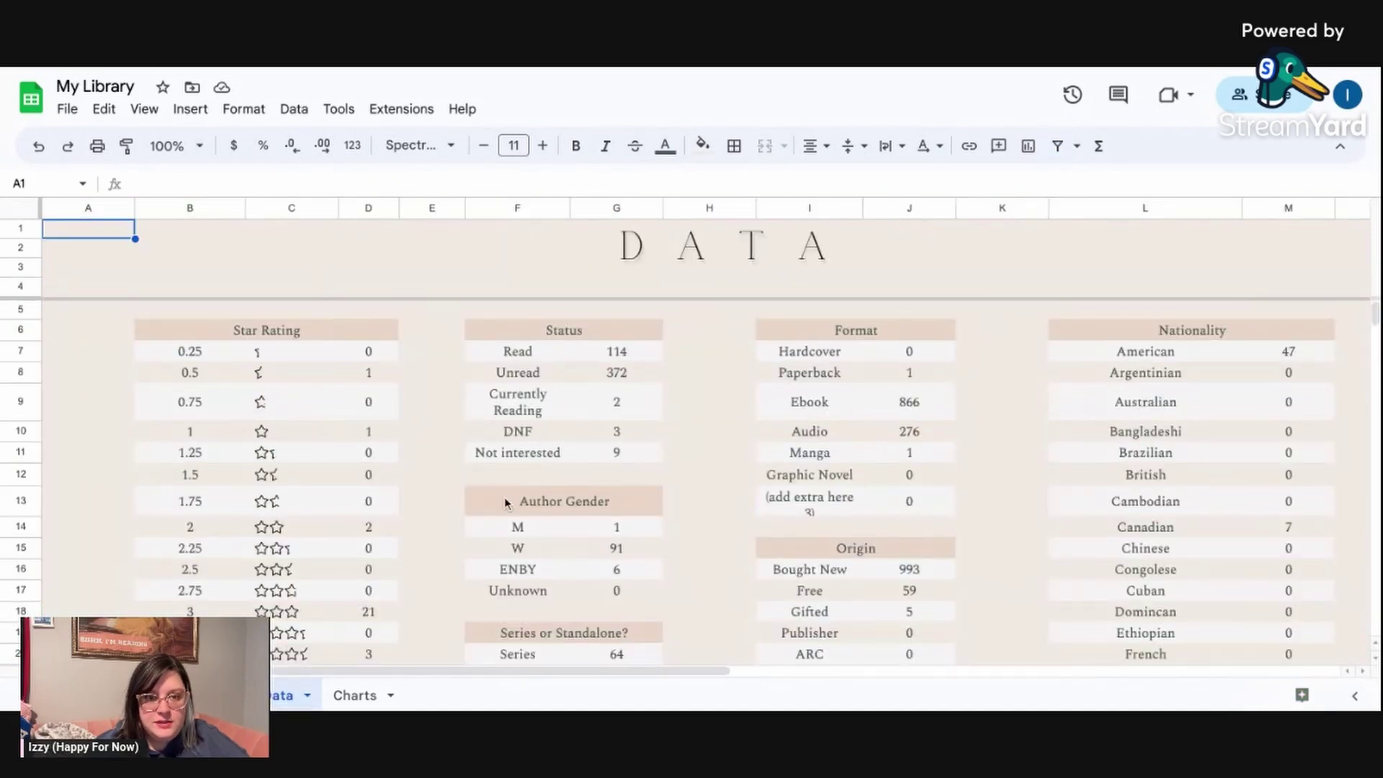
{"action": "scroll", "coordinate": [397, 389], "scroll_direction": "down", "scroll_amount": 1}
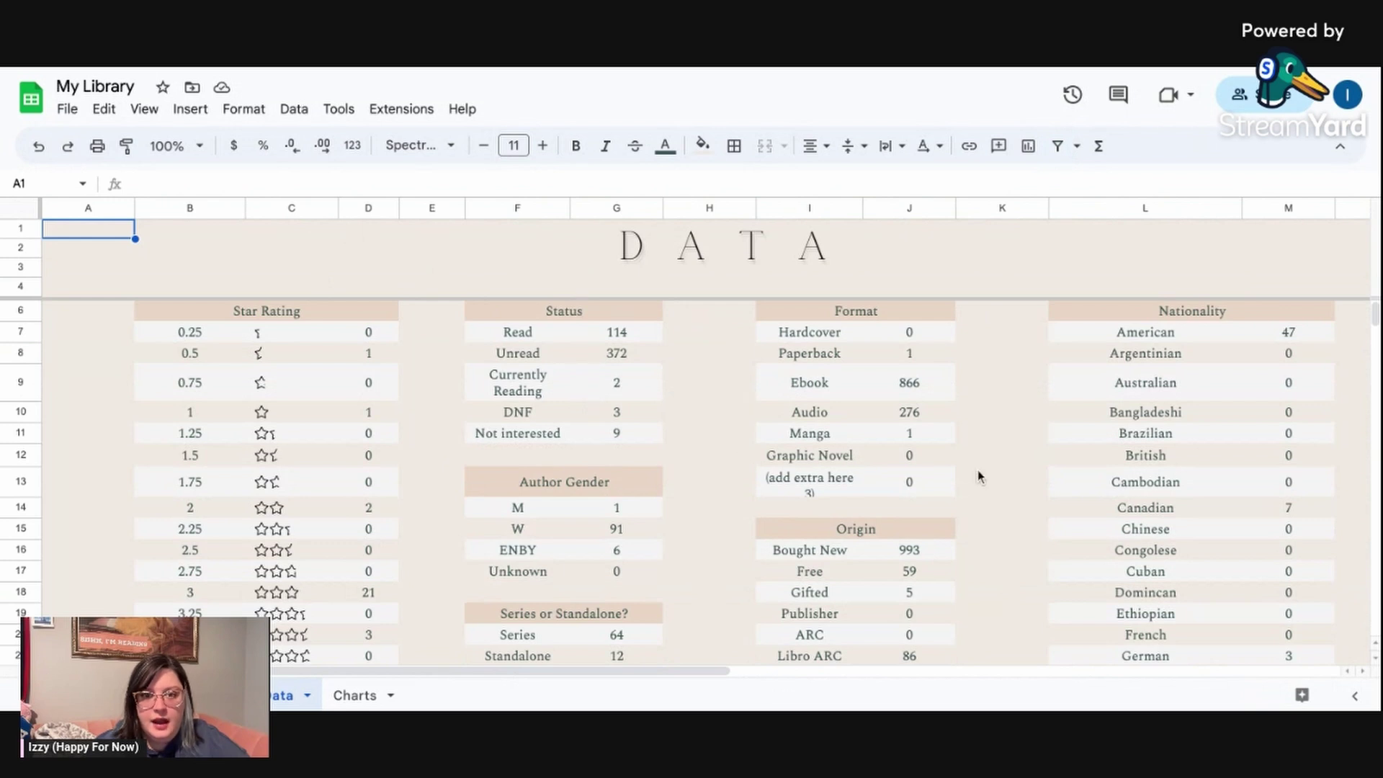
{"action": "scroll", "coordinate": [1017, 464], "scroll_direction": "down", "scroll_amount": 1}
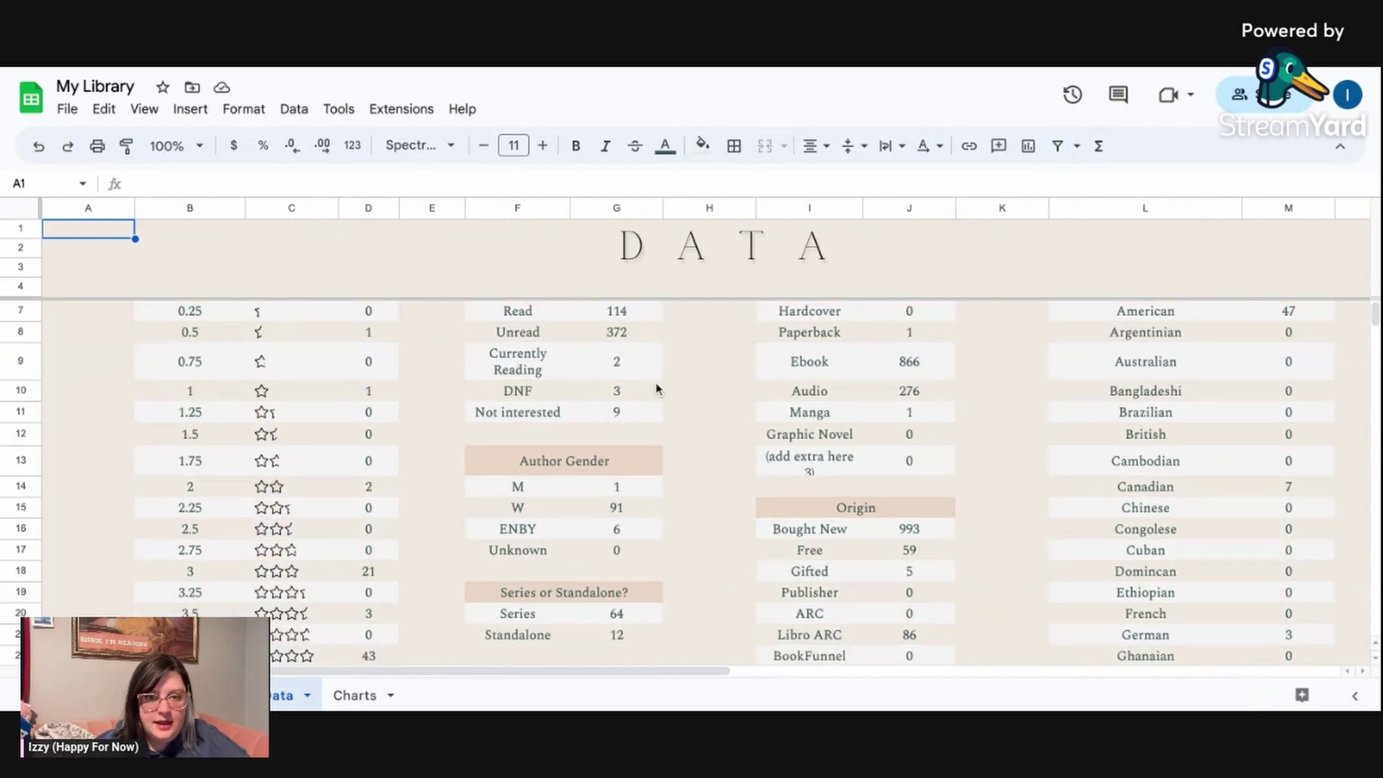
{"action": "scroll", "coordinate": [987, 473], "scroll_direction": "up", "scroll_amount": 2}
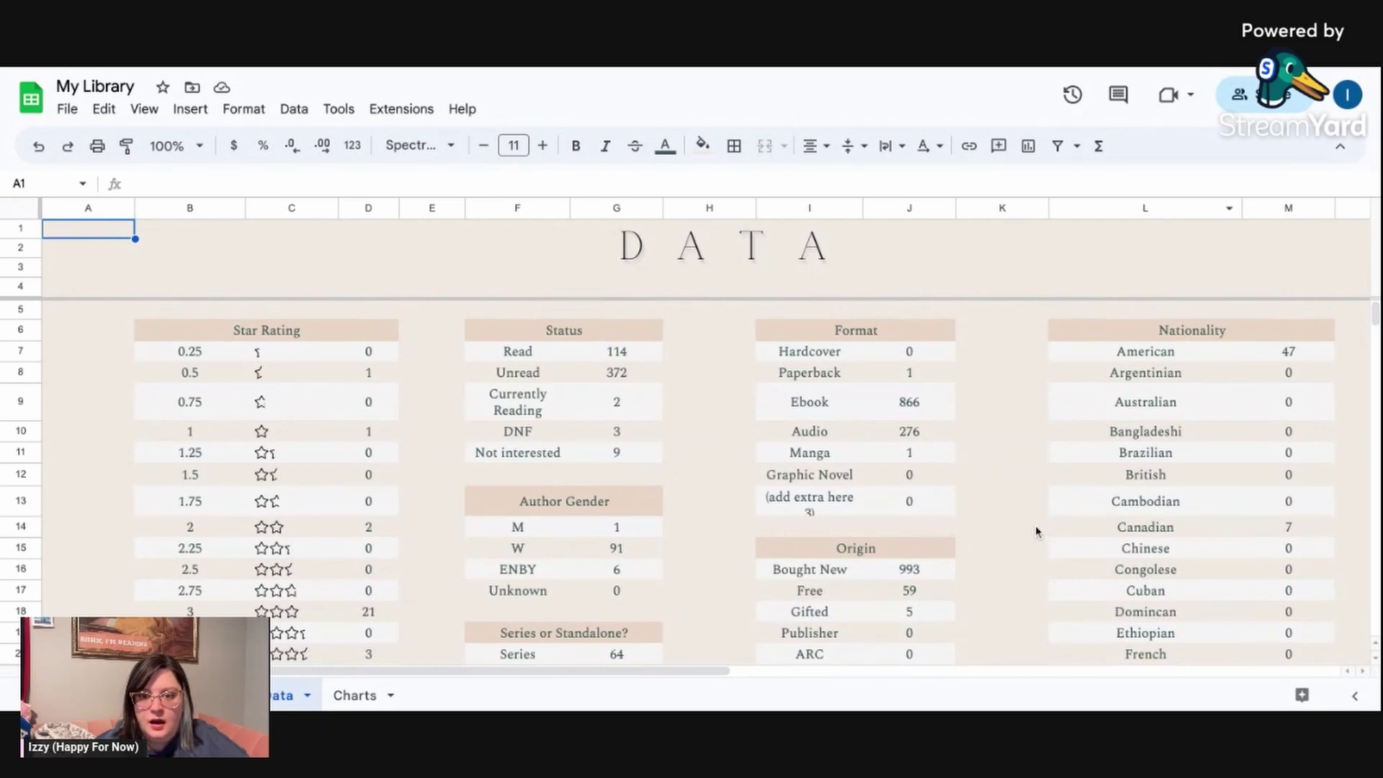
Look through the rest of the Data sheet's tallies, including Origin, Age Range, Genre, Publication Year and Disability/Other Rep.
{"action": "scroll", "coordinate": [700, 411], "scroll_direction": "down", "scroll_amount": 7}
{"action": "scroll", "coordinate": [943, 487], "scroll_direction": "up", "scroll_amount": 3}
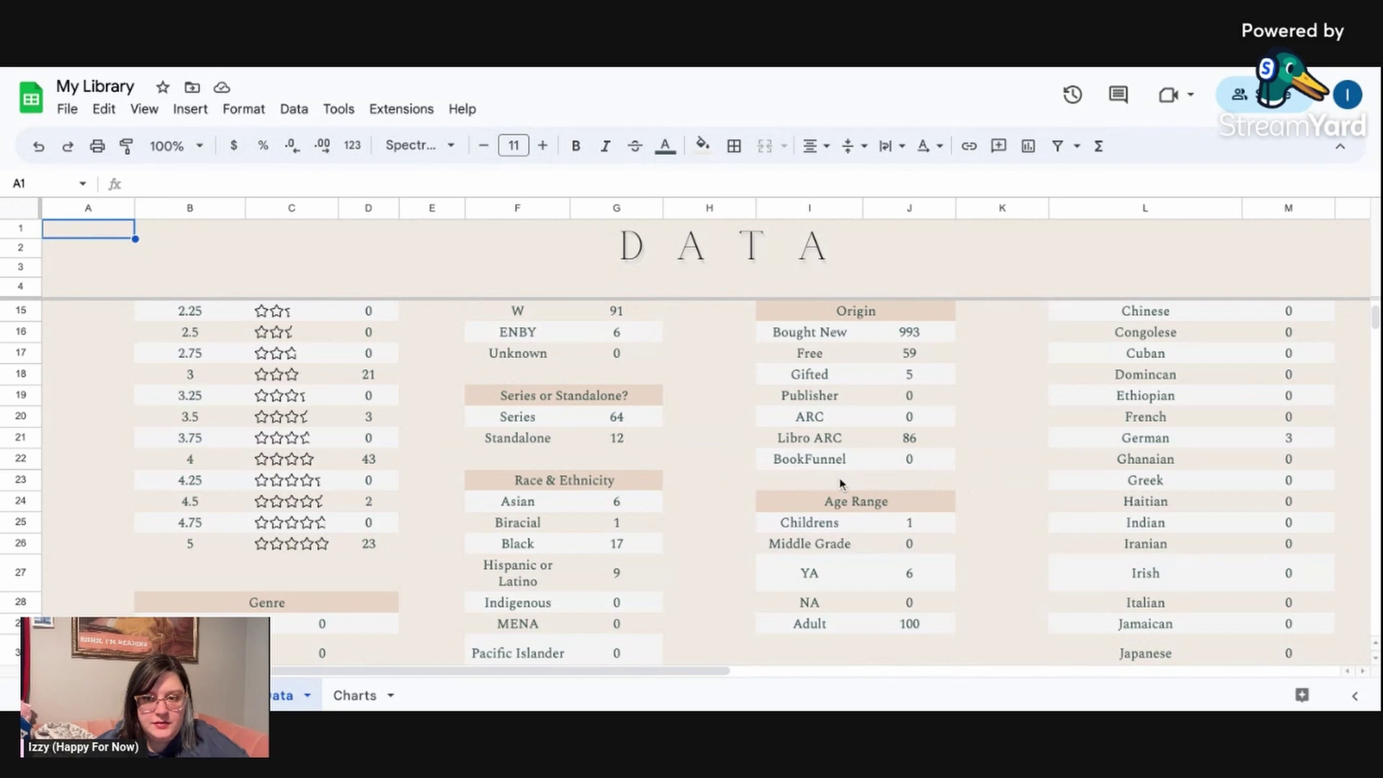
{"action": "scroll", "coordinate": [716, 506], "scroll_direction": "down", "scroll_amount": 10}
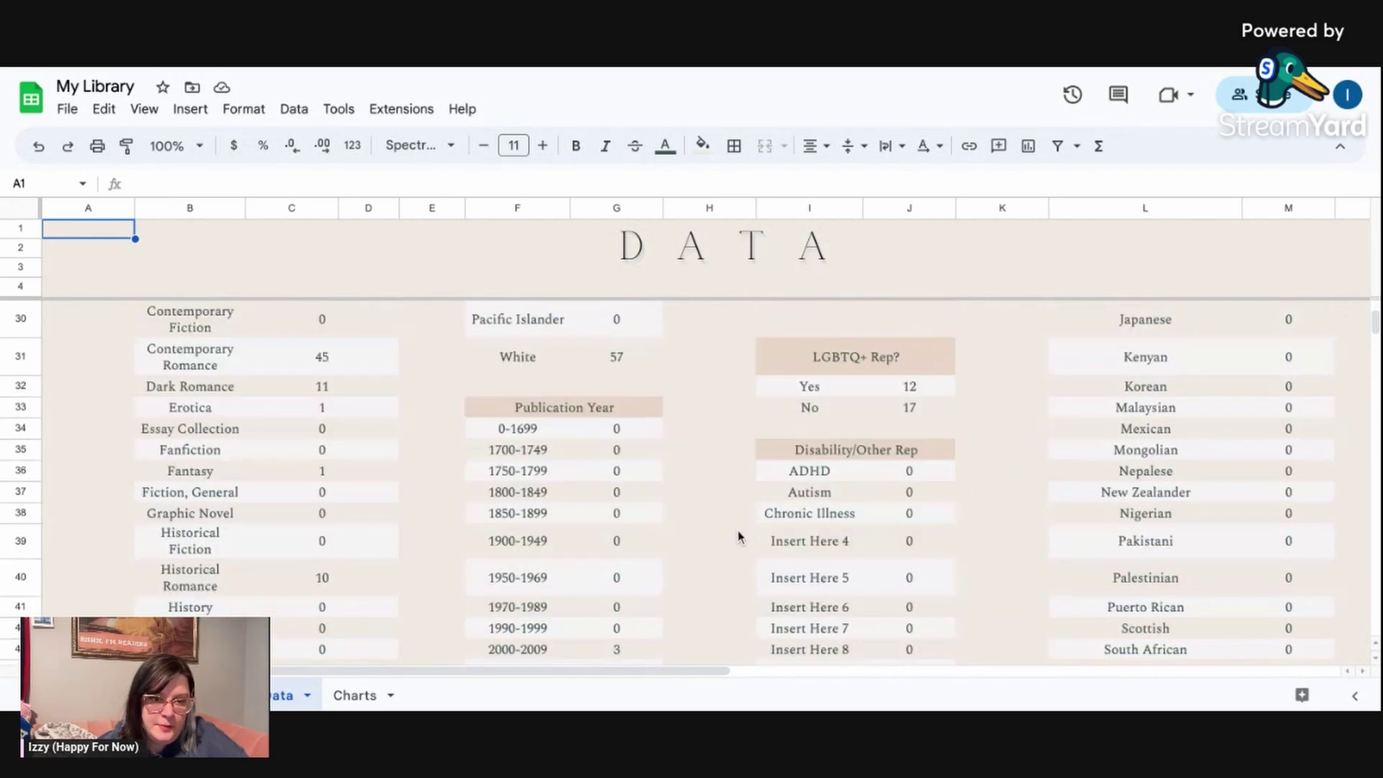
{"action": "scroll", "coordinate": [735, 536], "scroll_direction": "down", "scroll_amount": 5}
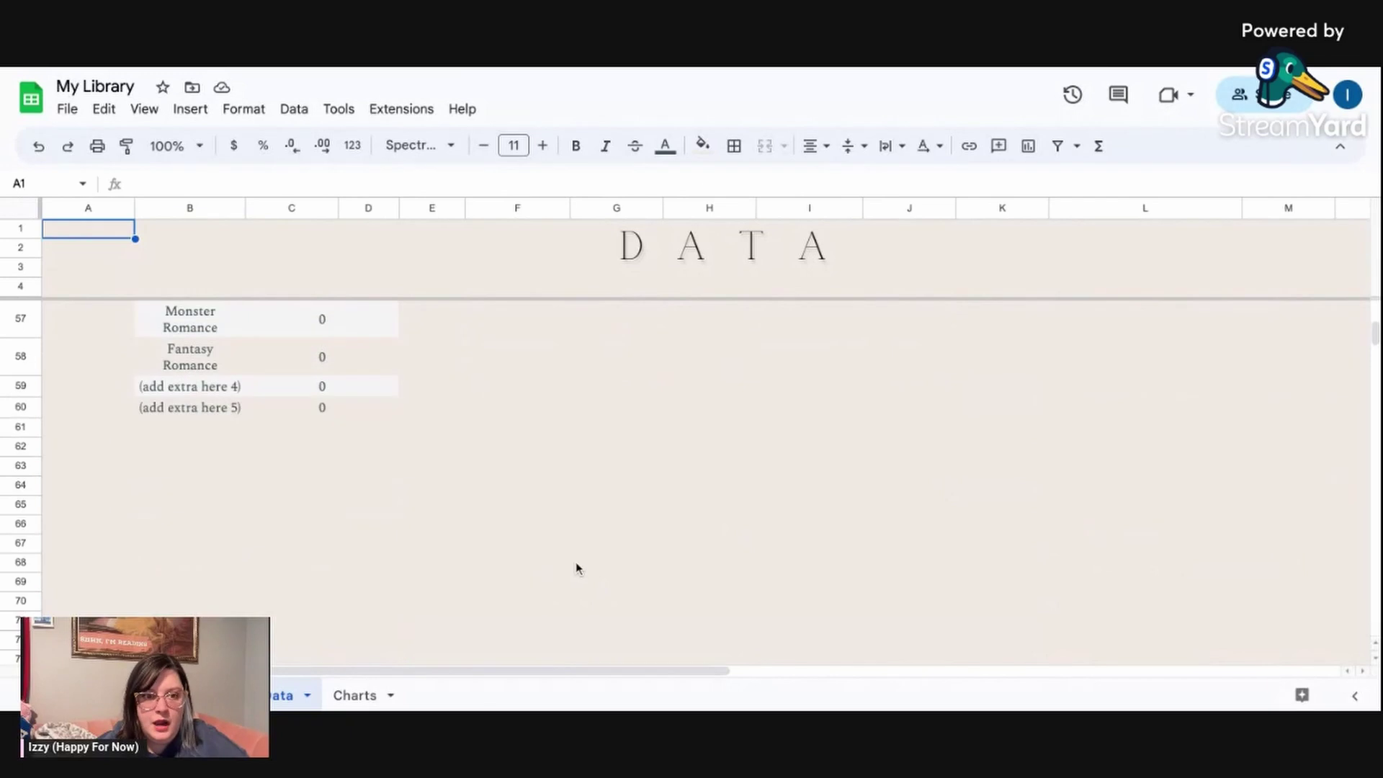
{"action": "scroll", "coordinate": [577, 568], "scroll_direction": "up", "scroll_amount": 4}
{"action": "scroll", "coordinate": [947, 423], "scroll_direction": "up", "scroll_amount": 12}
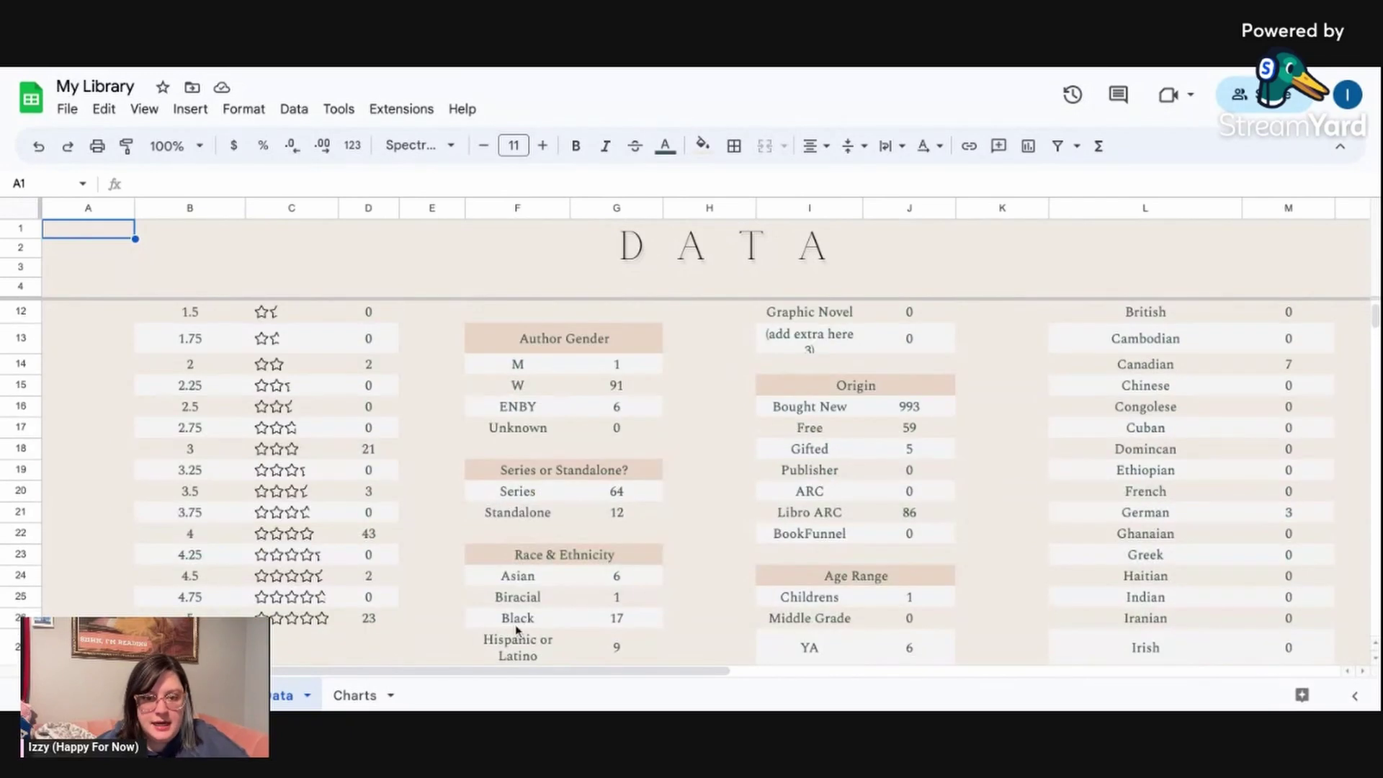
View the Charts sheet's Status, Format and Author Gender charts and its summary boxes for days between purchasing and reading and amount spent.
{"action": "left_click", "coordinate": [359, 695]}
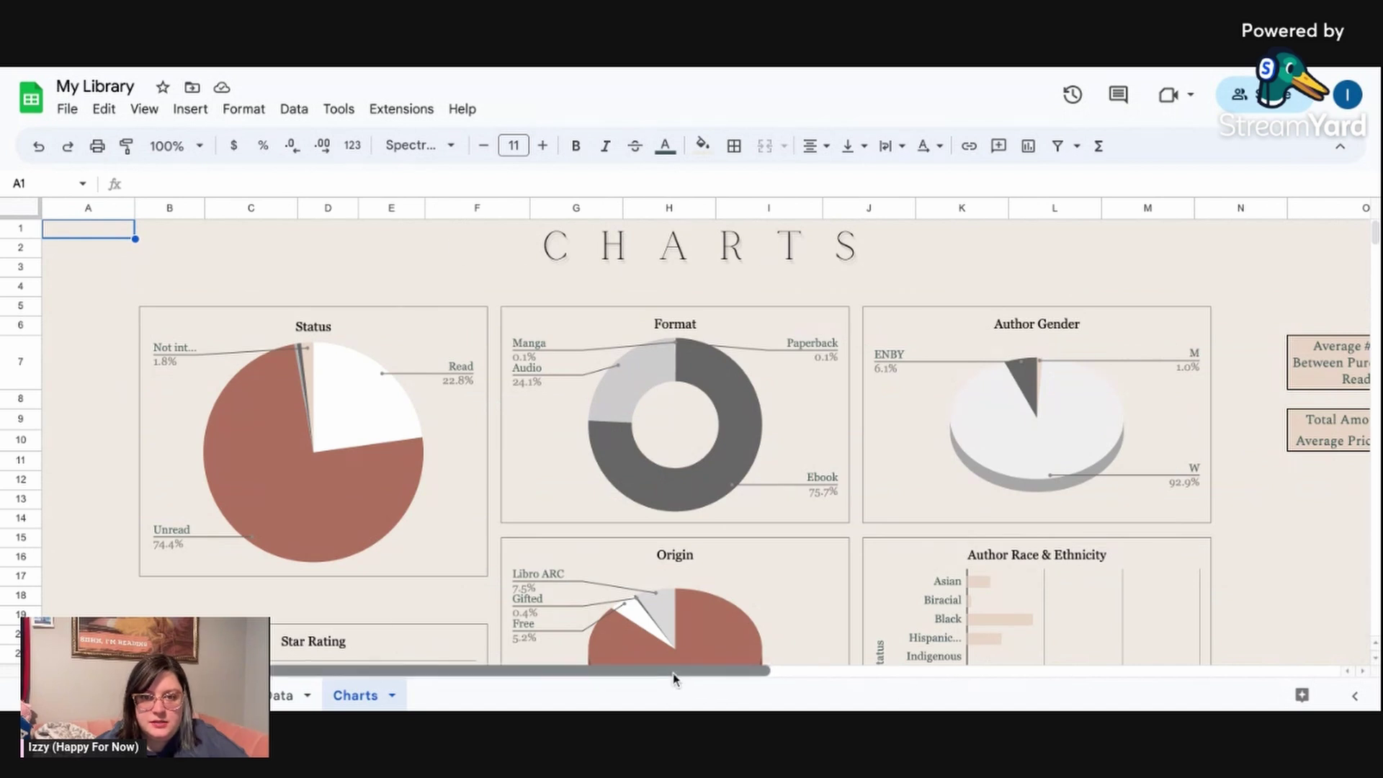
{"action": "scroll", "coordinate": [673, 677], "scroll_direction": "right", "scroll_amount": 5}
{"action": "scroll", "coordinate": [673, 676], "scroll_direction": "right", "scroll_amount": 2}
{"action": "scroll", "coordinate": [673, 677], "scroll_direction": "left", "scroll_amount": 5}
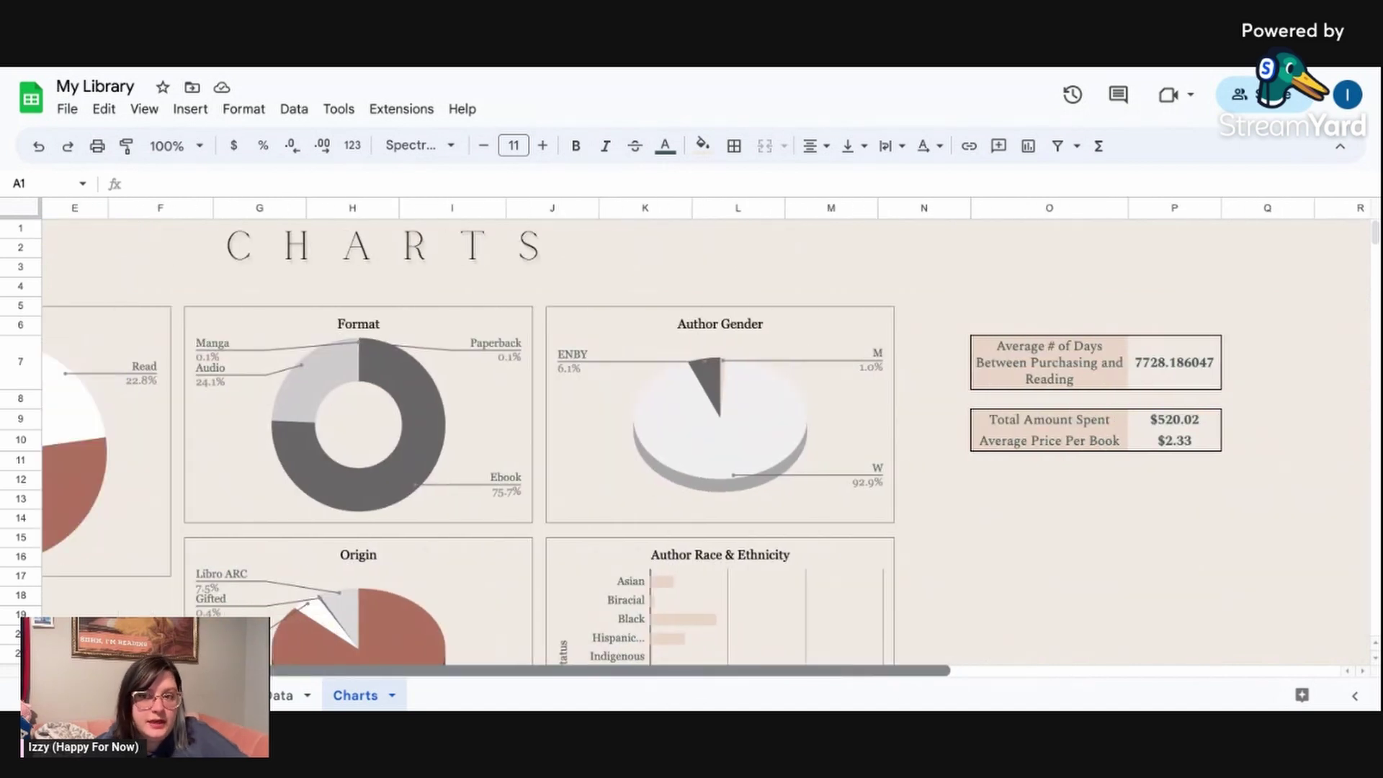
{"action": "scroll", "coordinate": [690, 590], "scroll_direction": "left", "scroll_amount": 2}
Look through the remaining charts, from Origin and Star Rating down to the last row, and return to the Status chart.
{"action": "scroll", "coordinate": [676, 541], "scroll_direction": "down", "scroll_amount": 9}
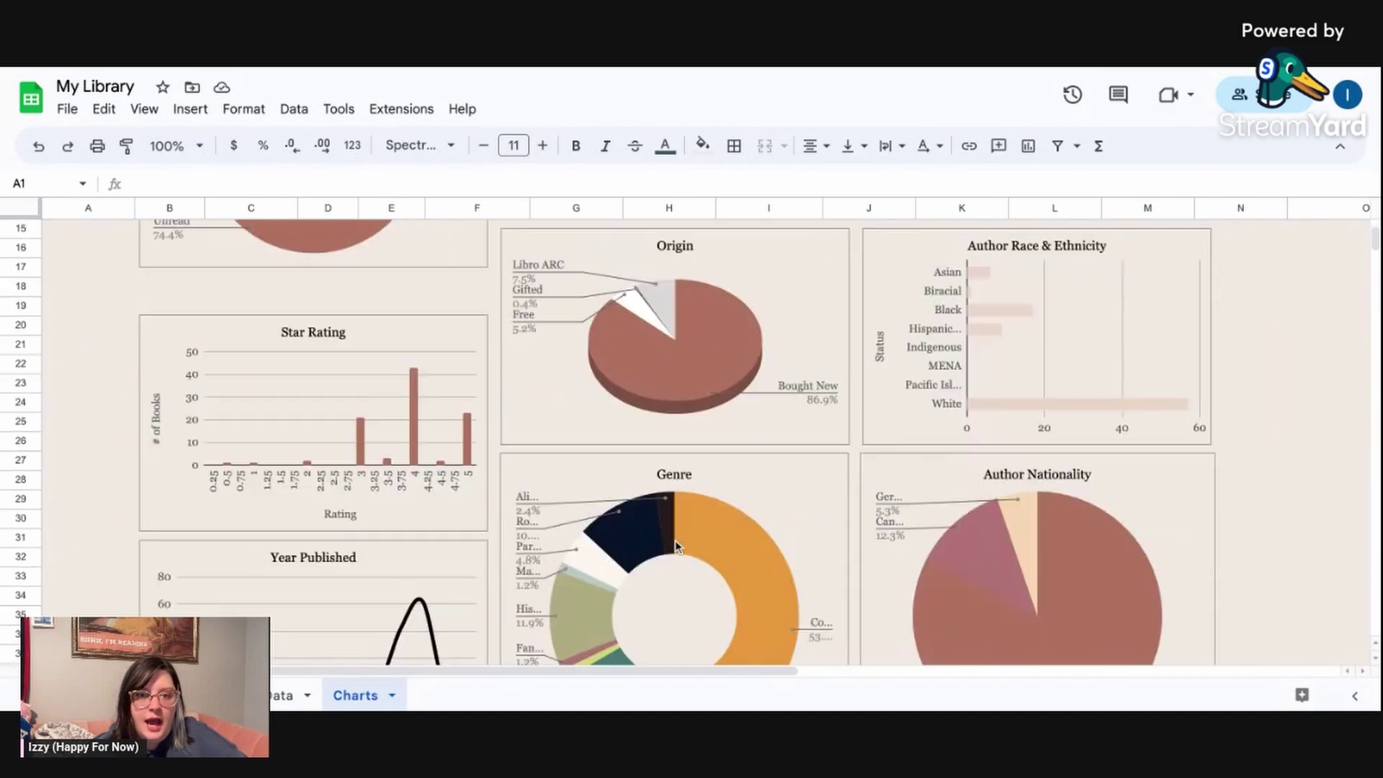
{"action": "scroll", "coordinate": [675, 544], "scroll_direction": "down", "scroll_amount": 6}
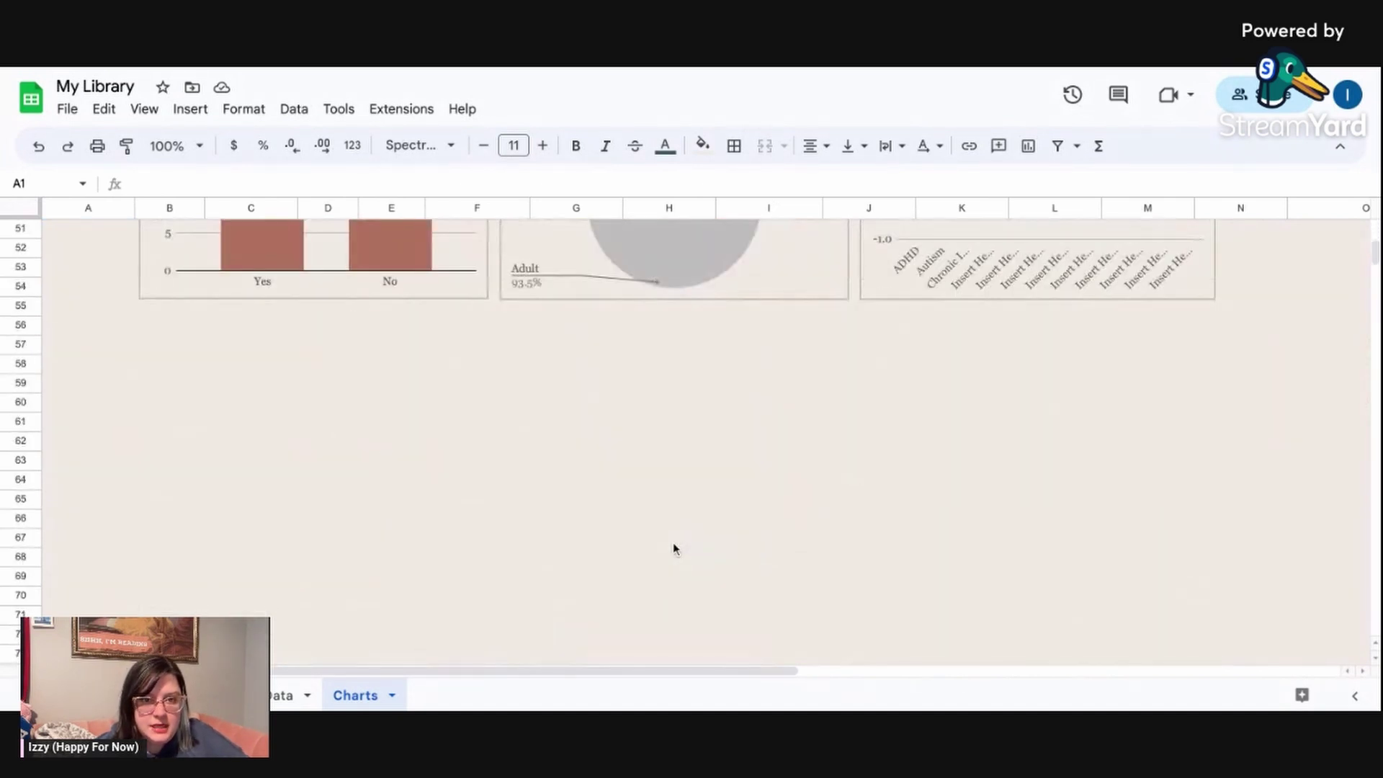
{"action": "scroll", "coordinate": [674, 548], "scroll_direction": "up", "scroll_amount": 15}
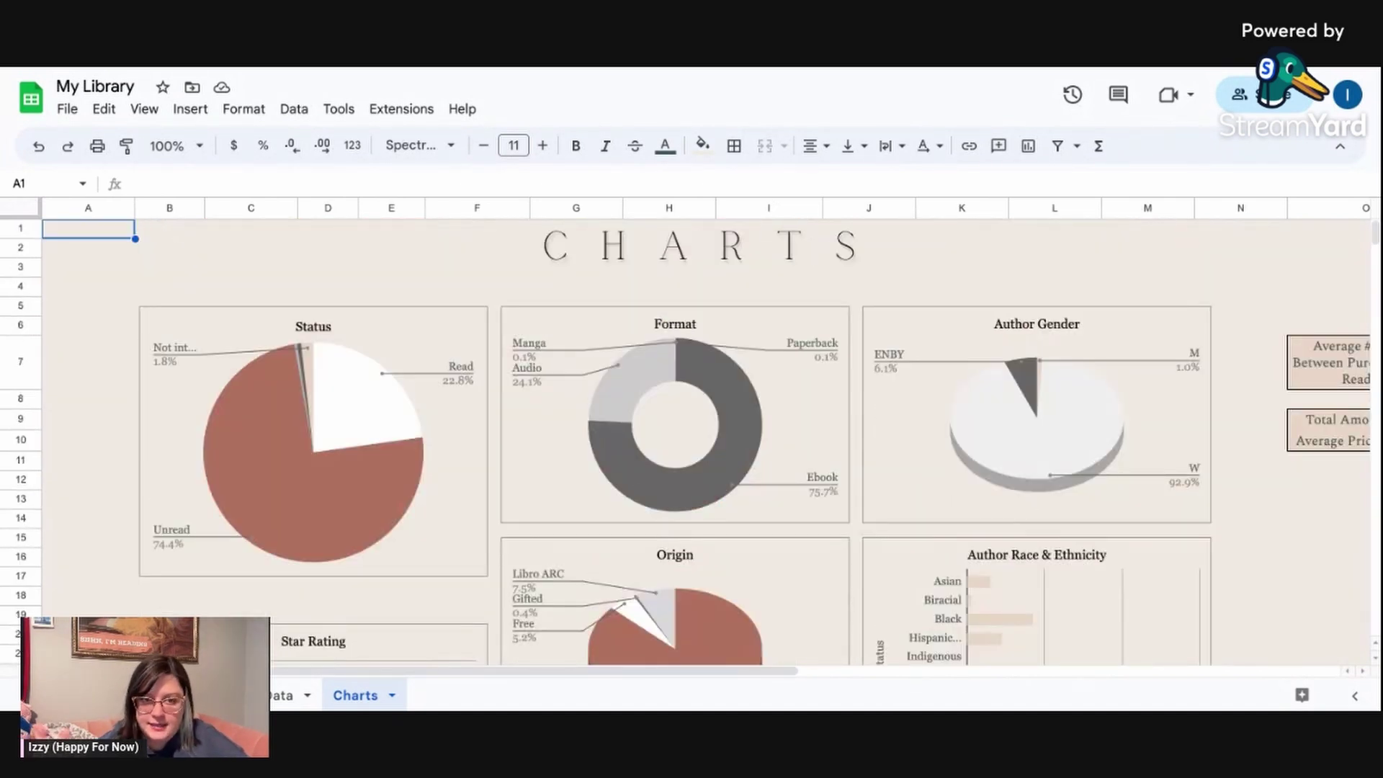